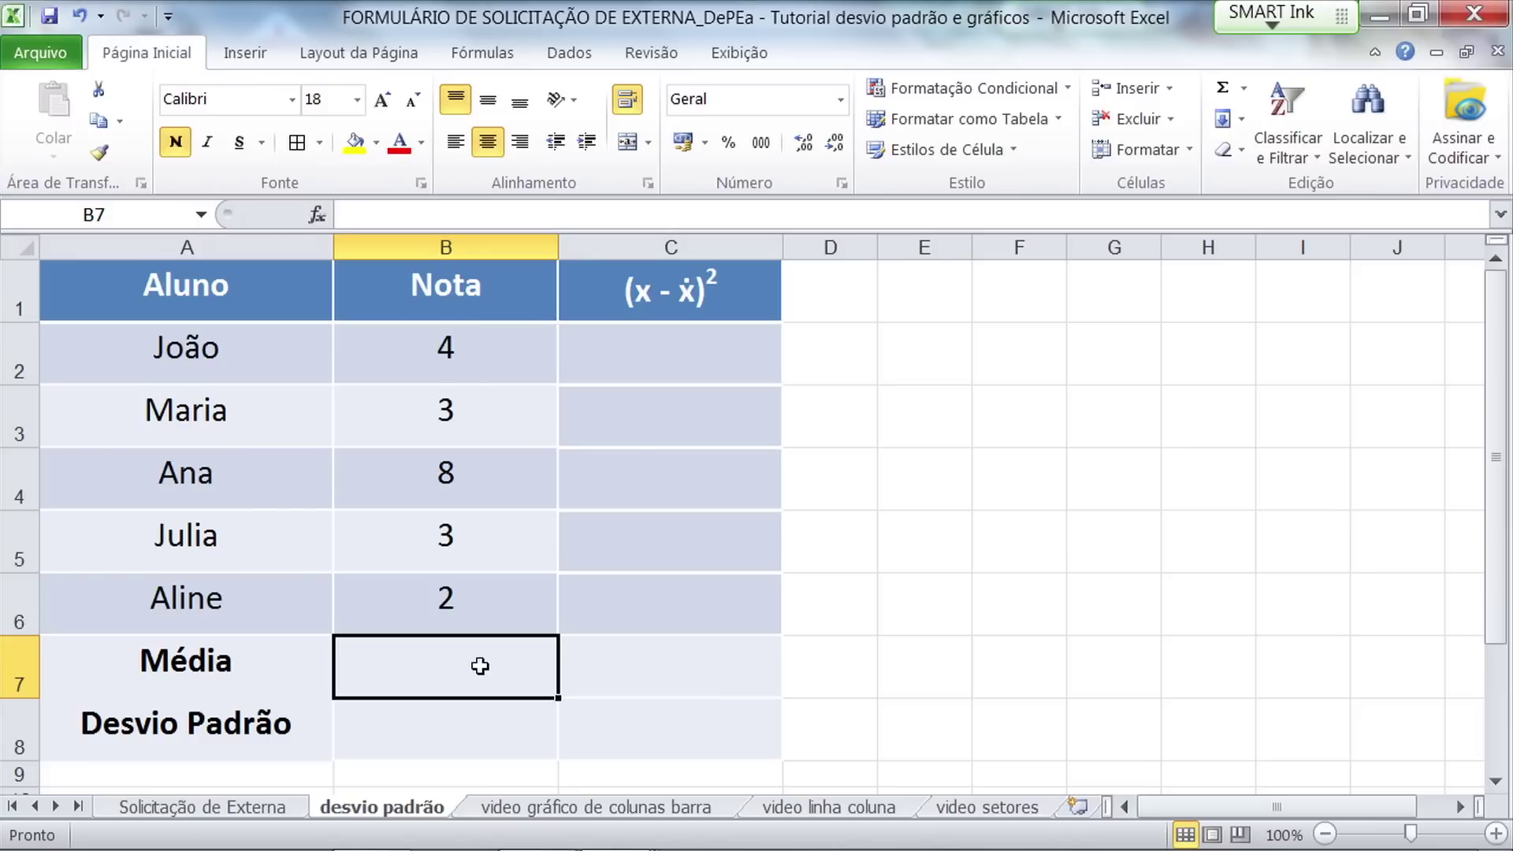
Step: Enter =média(B2:B6) in B7 to average the five grades, giving 4
type("=m")
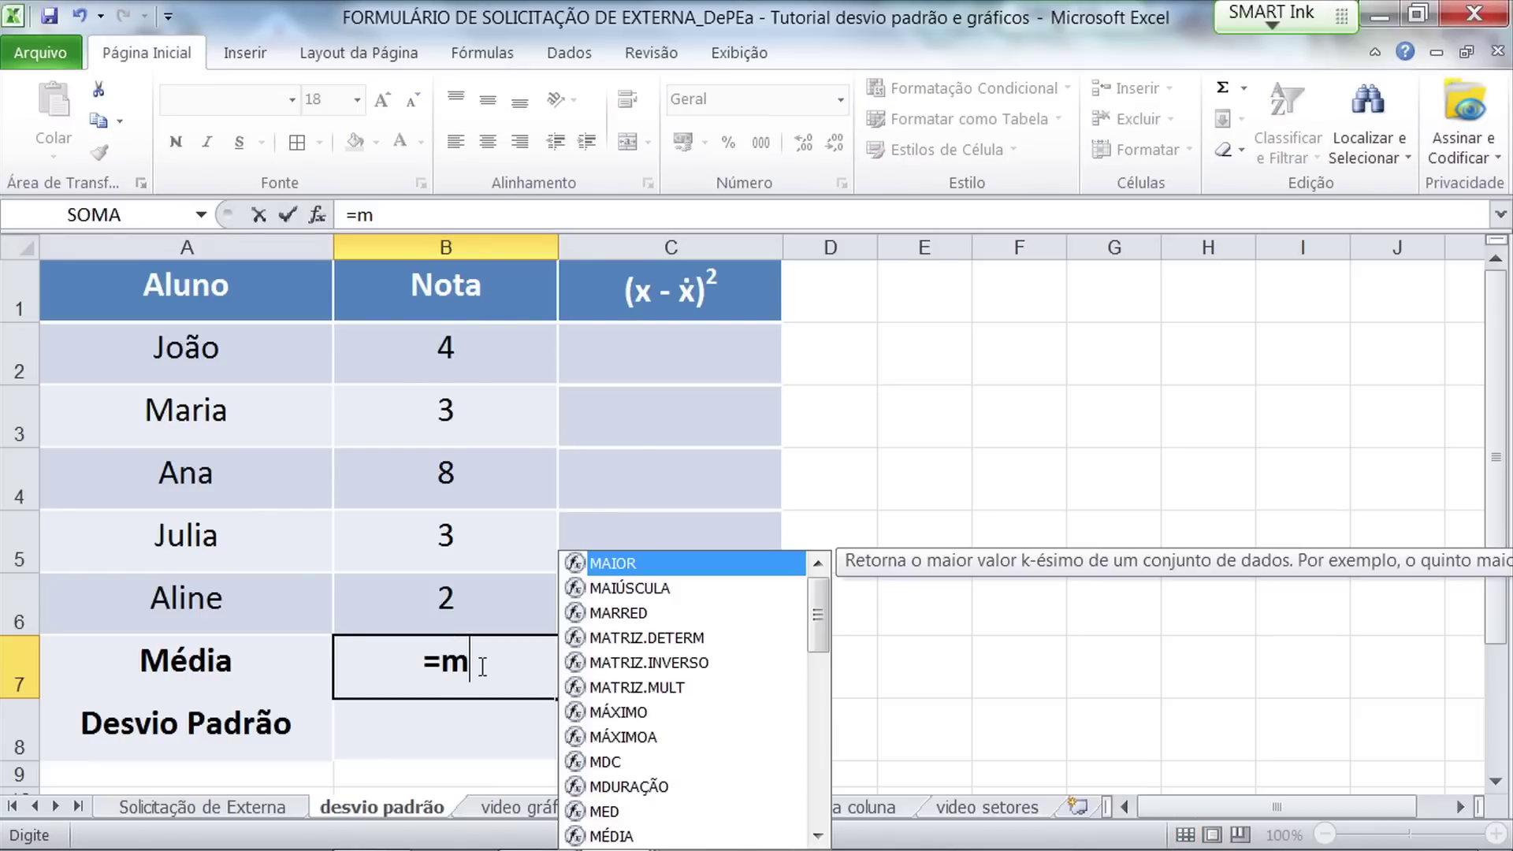
type("édia(")
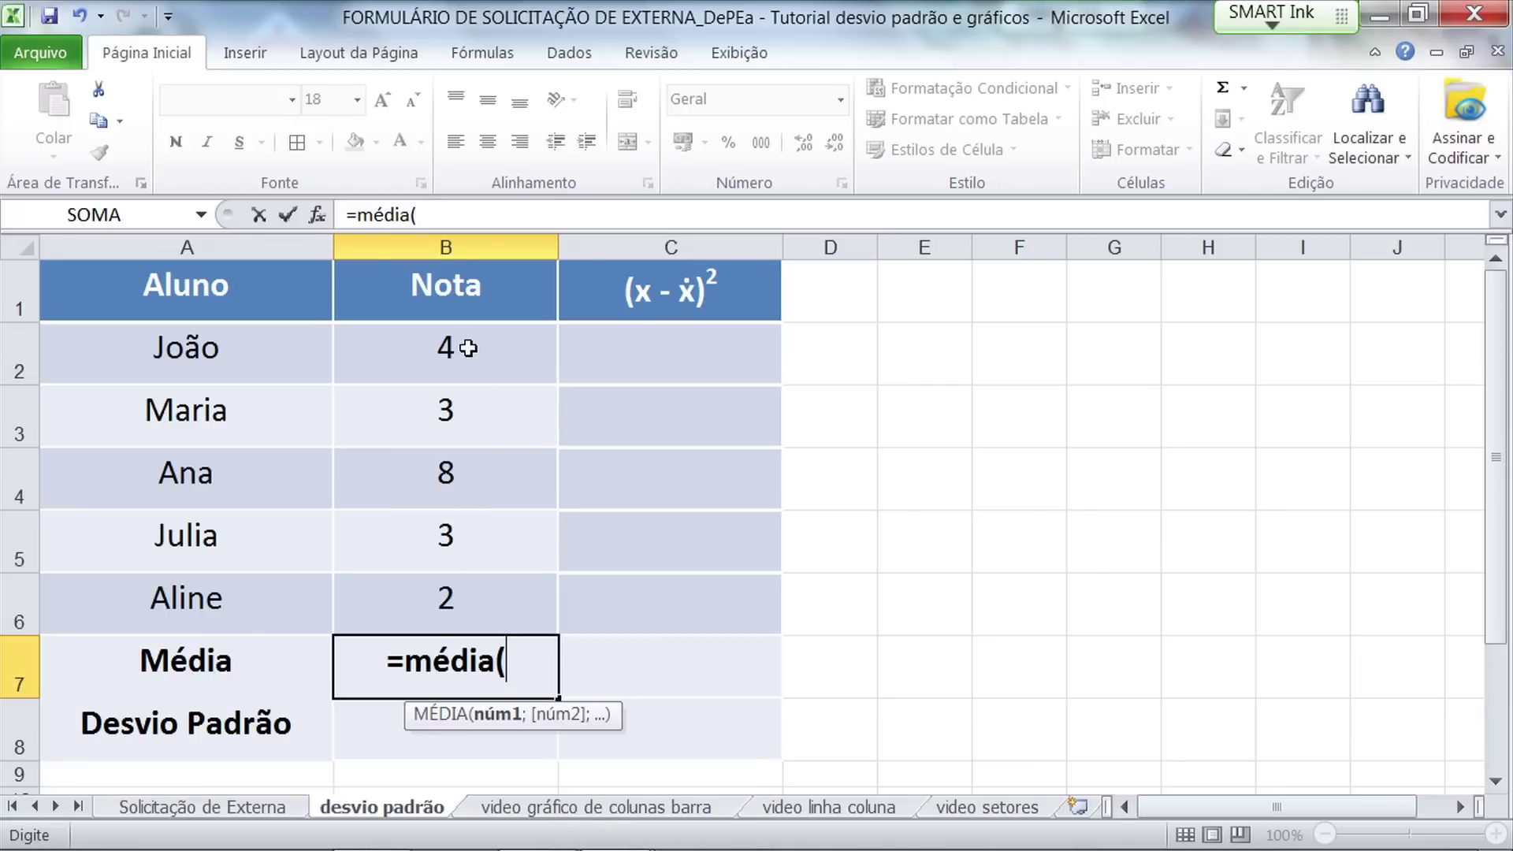
left_click_drag(466, 345, 460, 507)
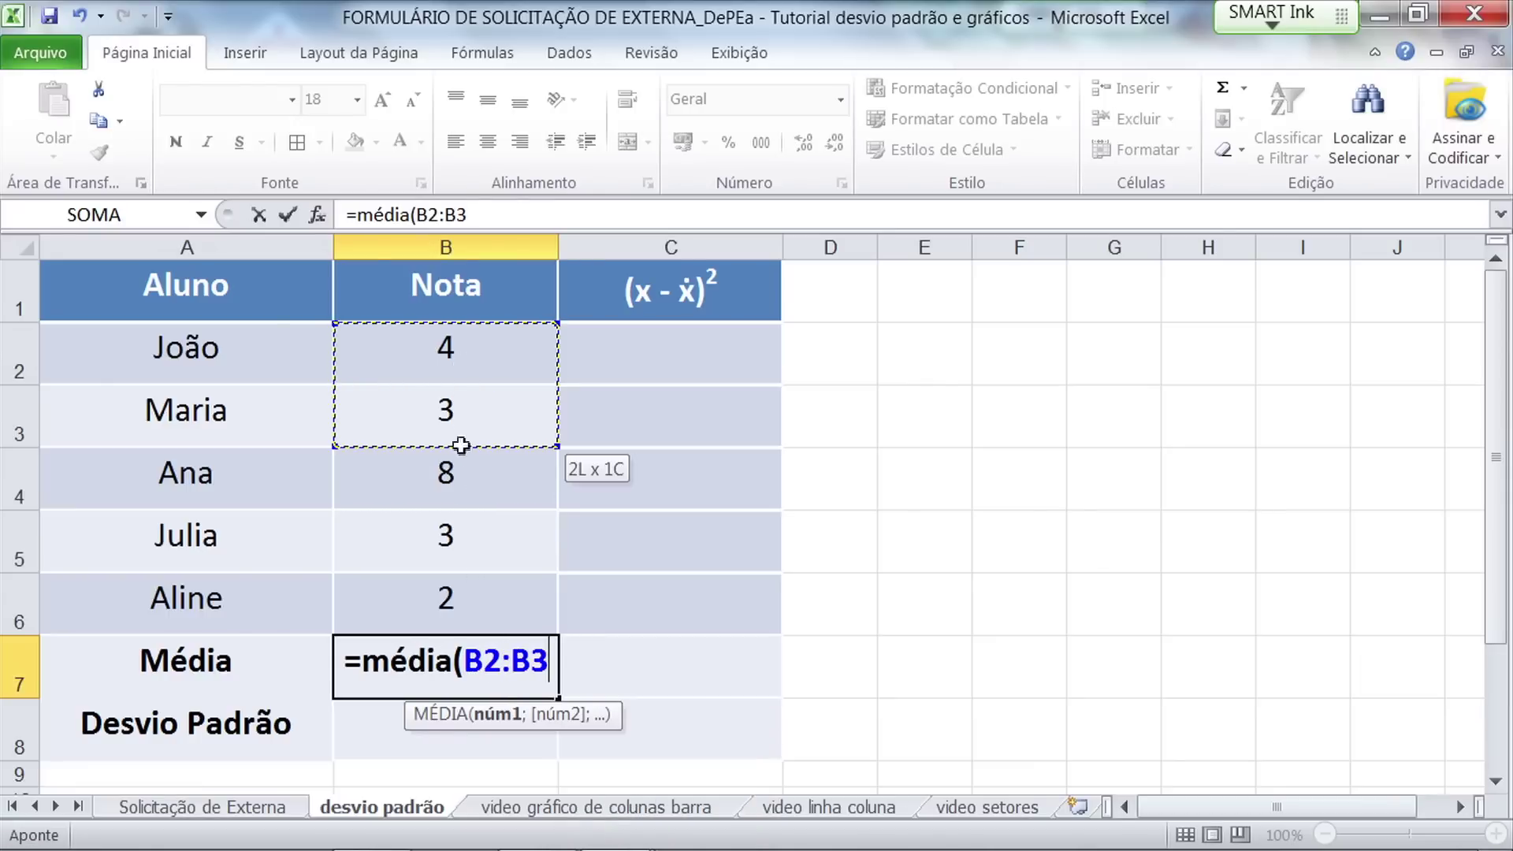
left_click_drag(460, 507, 465, 583)
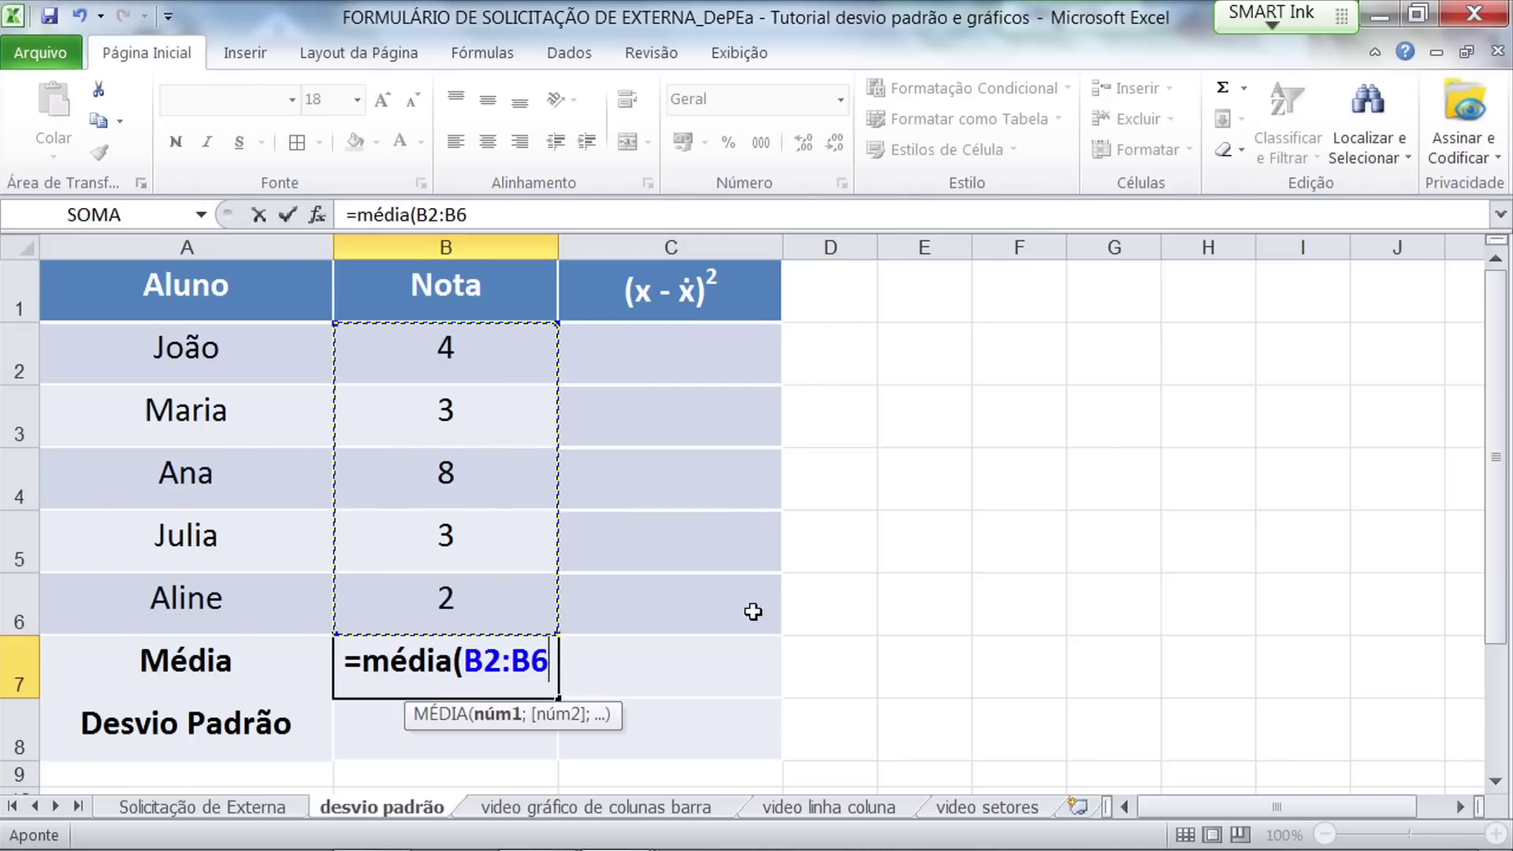
type(")")
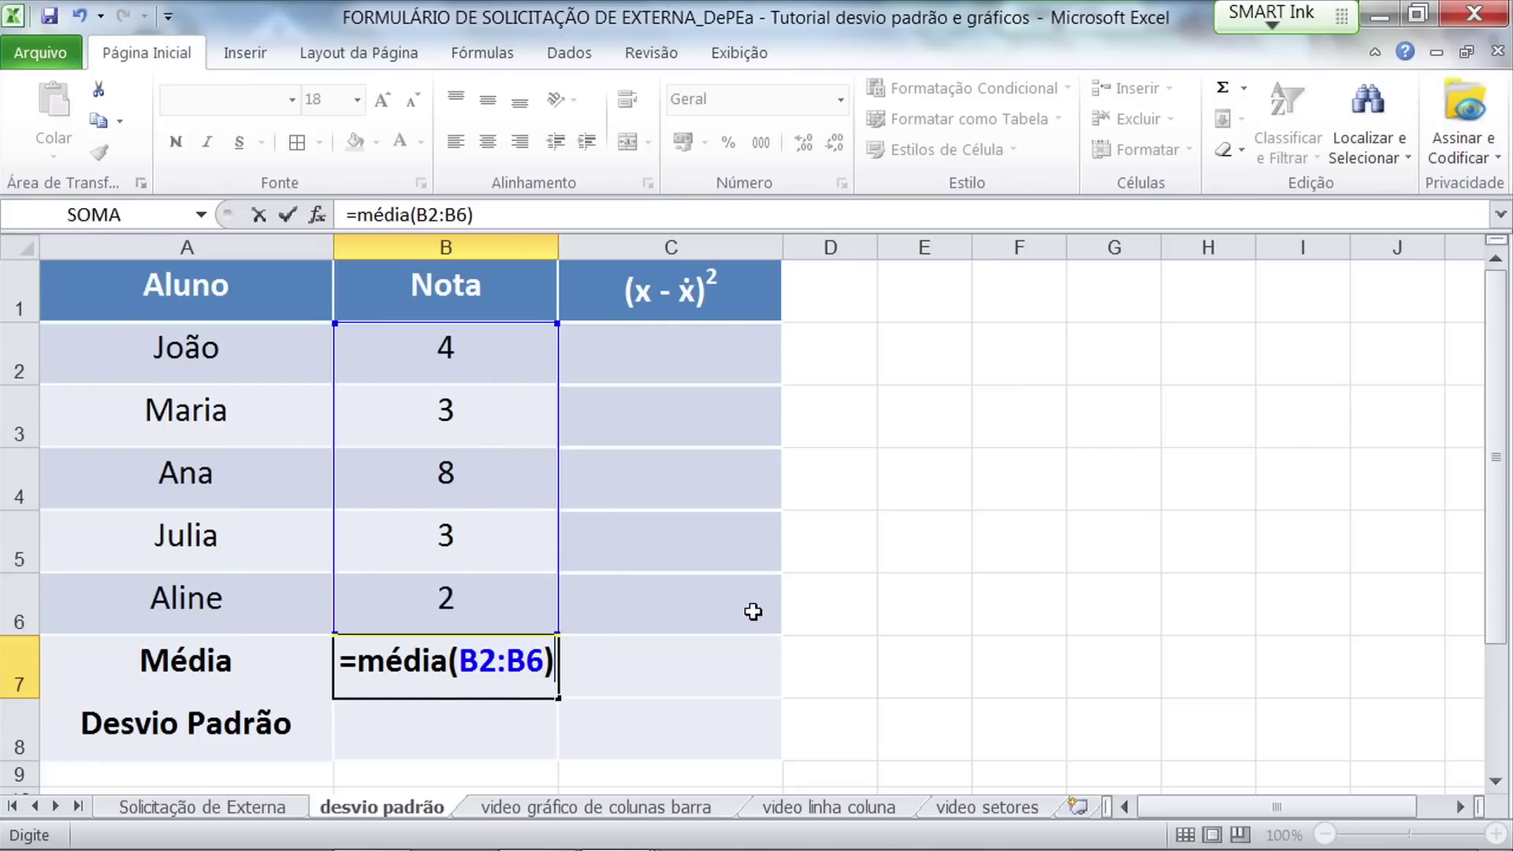
key("Return")
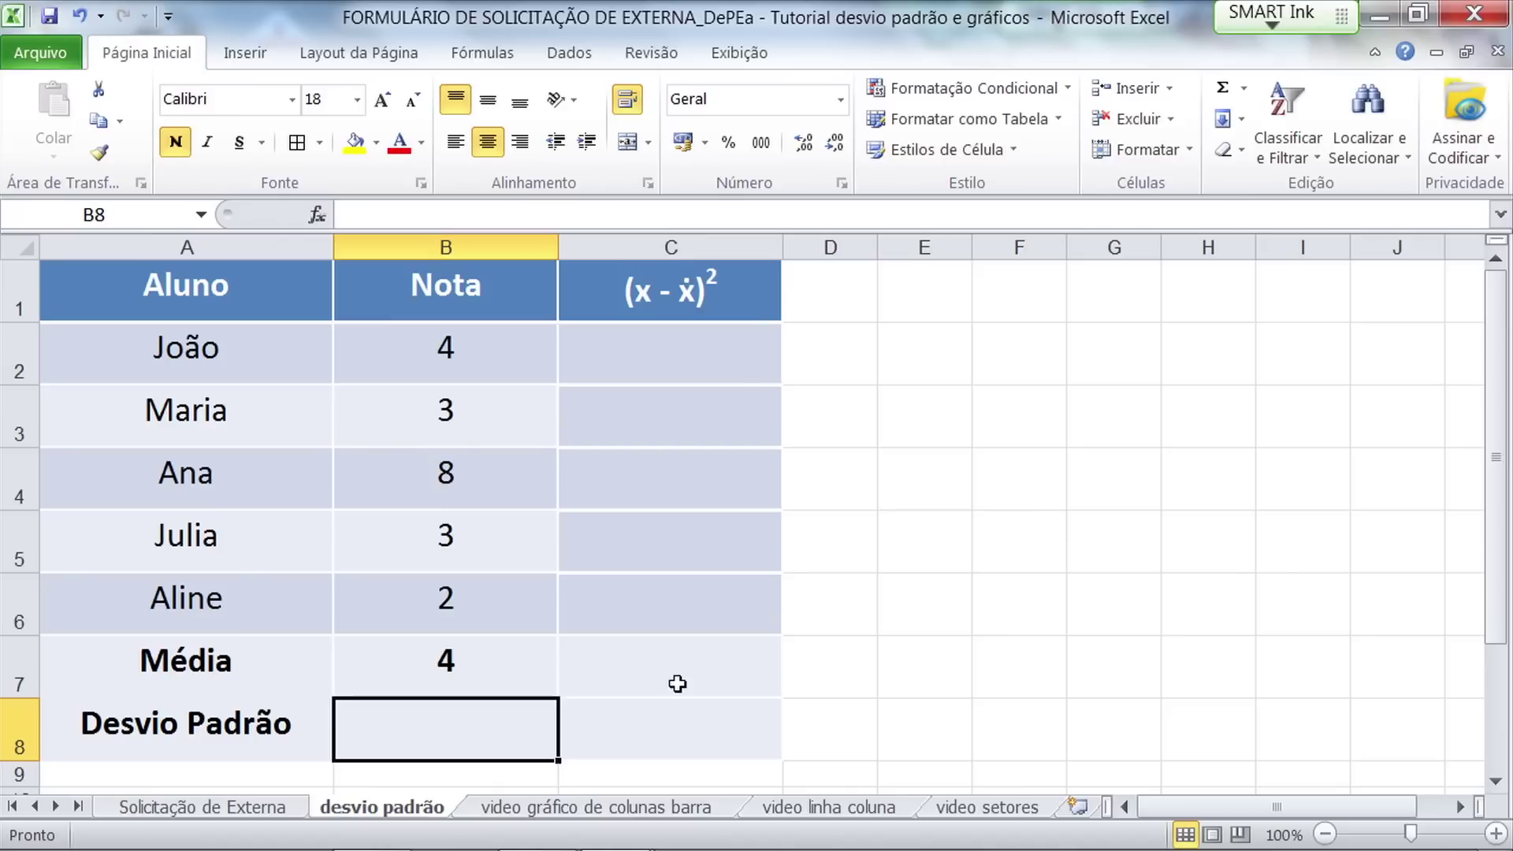
Step: Enter =(B2-B7)^2 in C2 for João's squared deviation from the mean
left_click(455, 658)
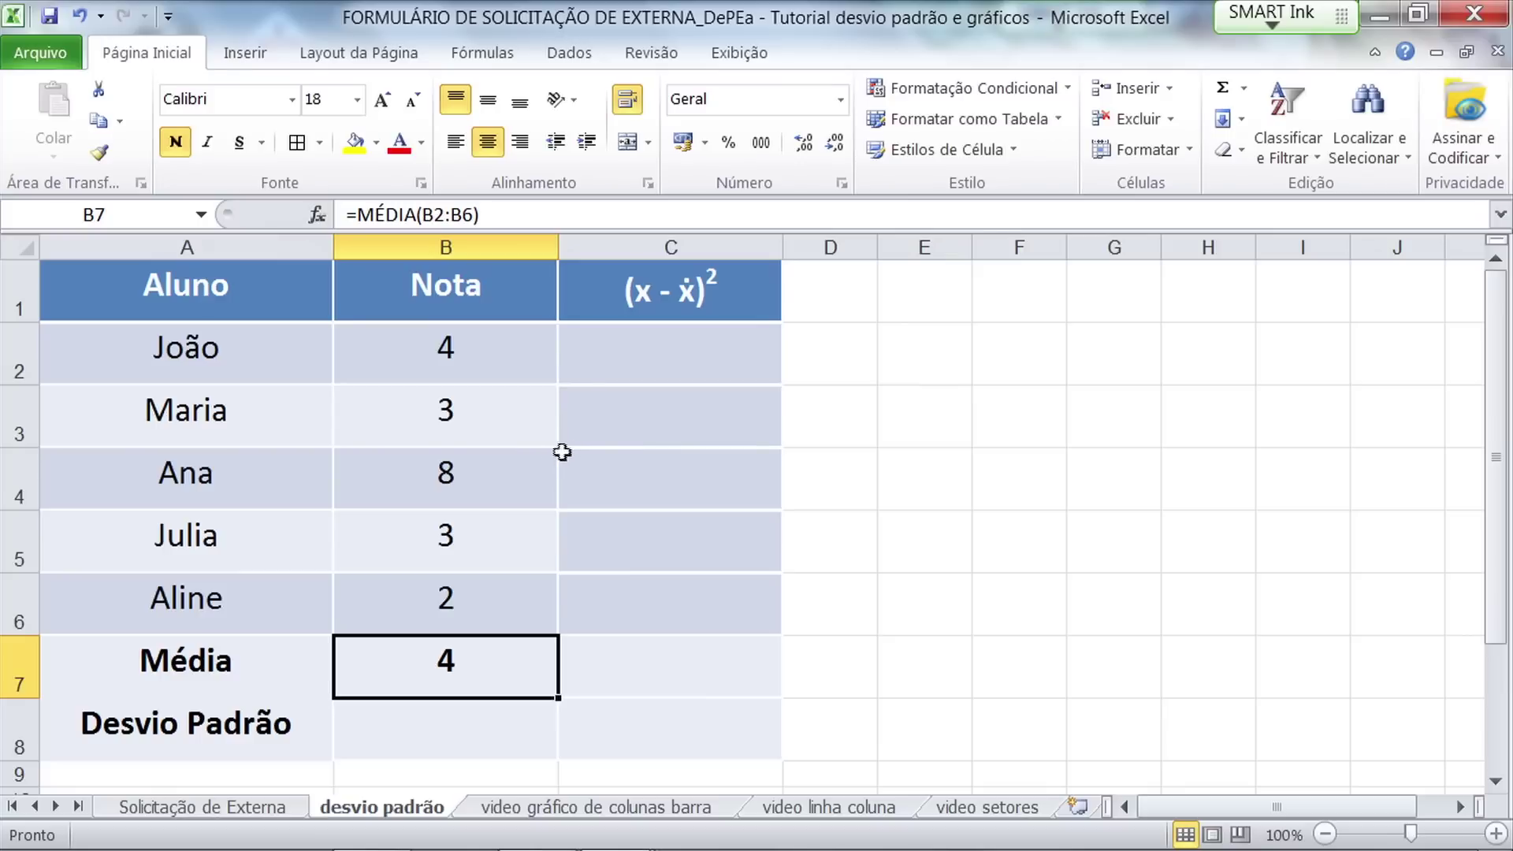
left_click(611, 352)
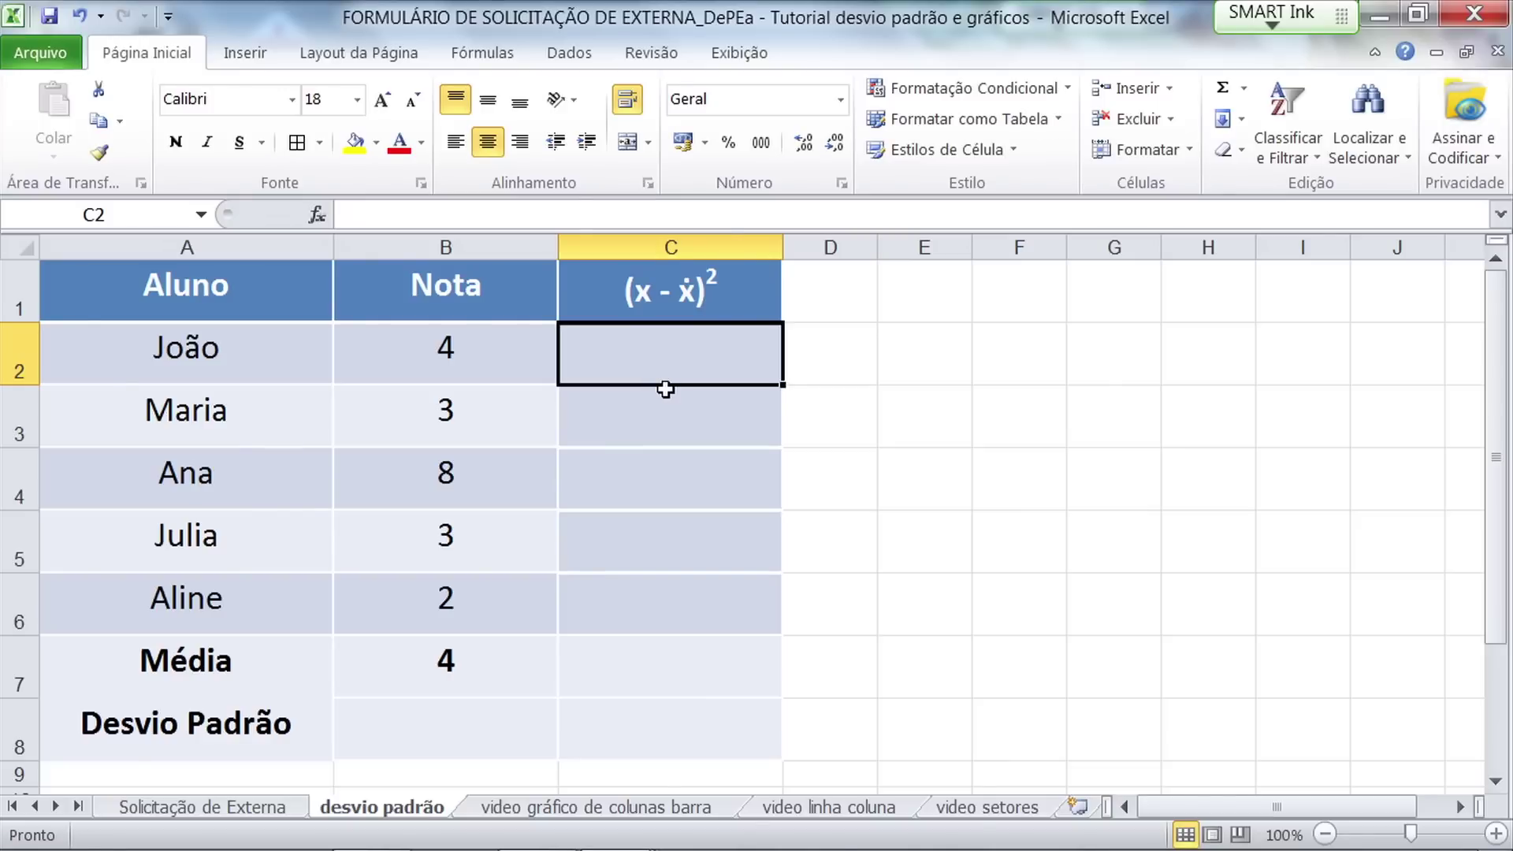
type("=")
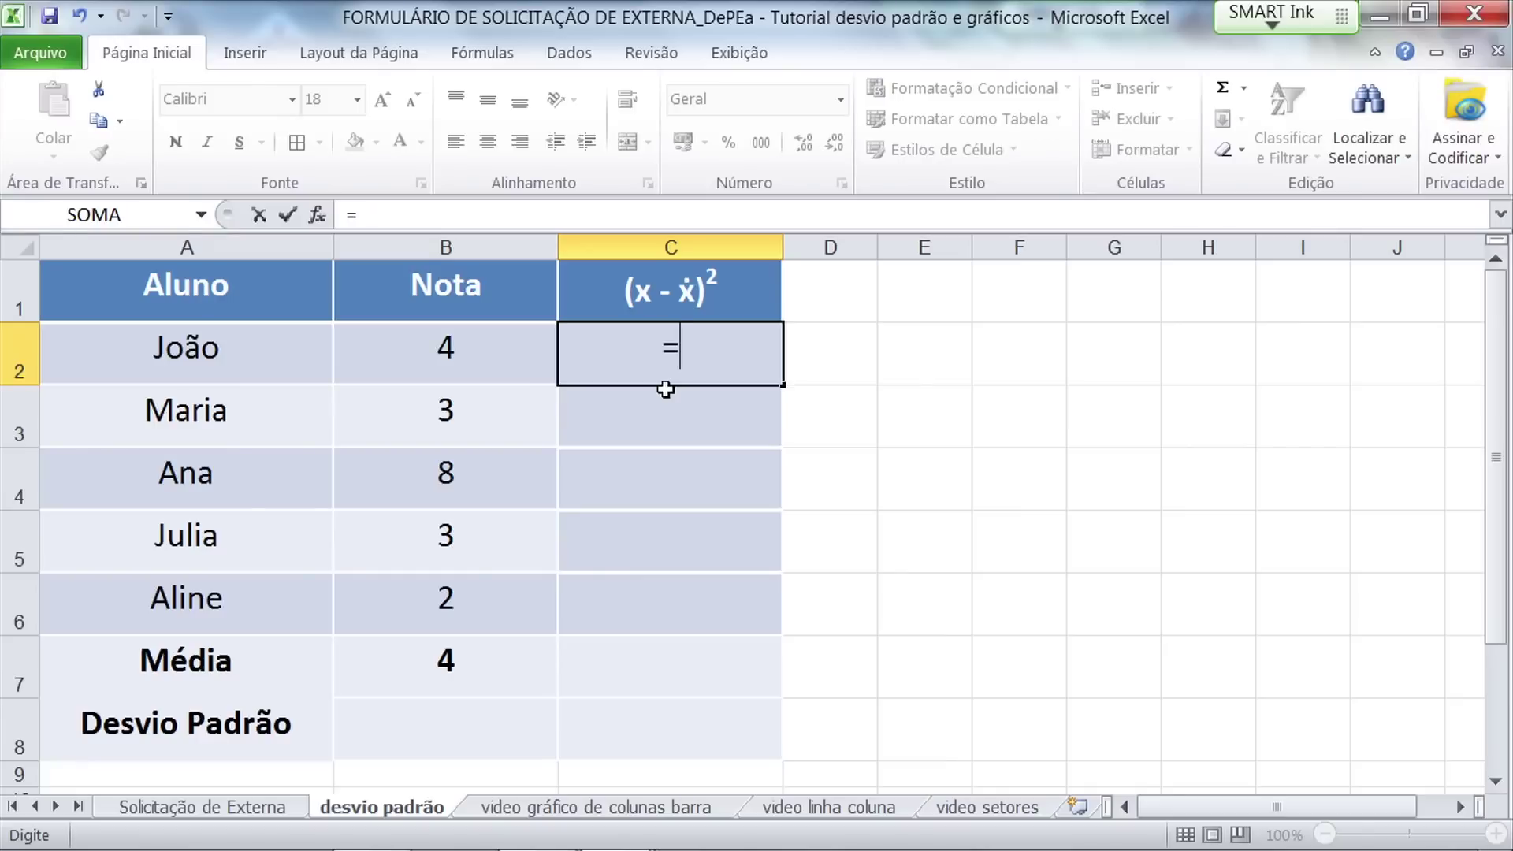
type("(")
left_click(416, 351)
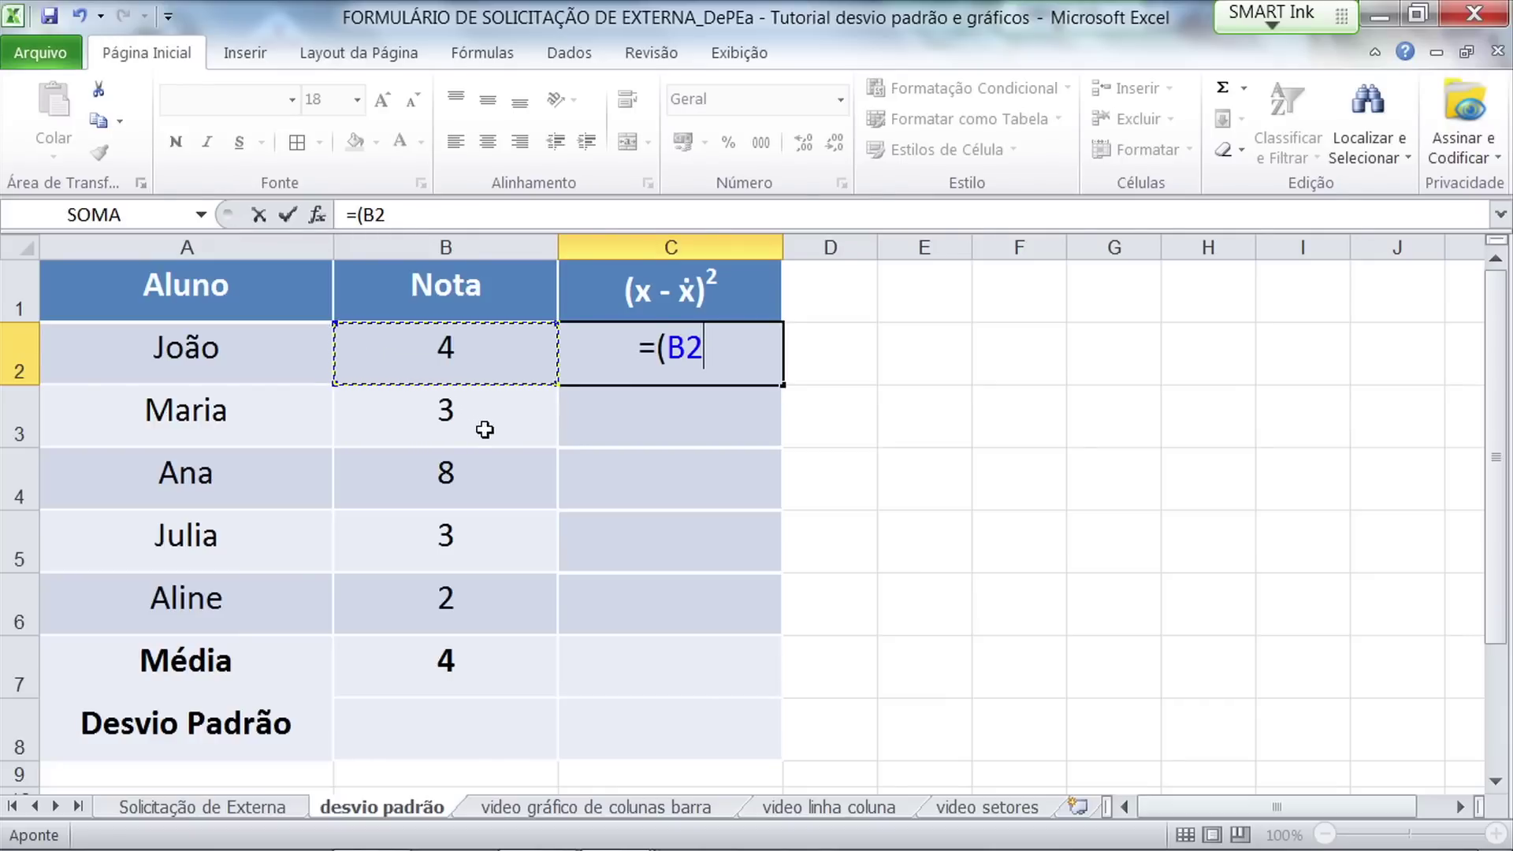
type("-")
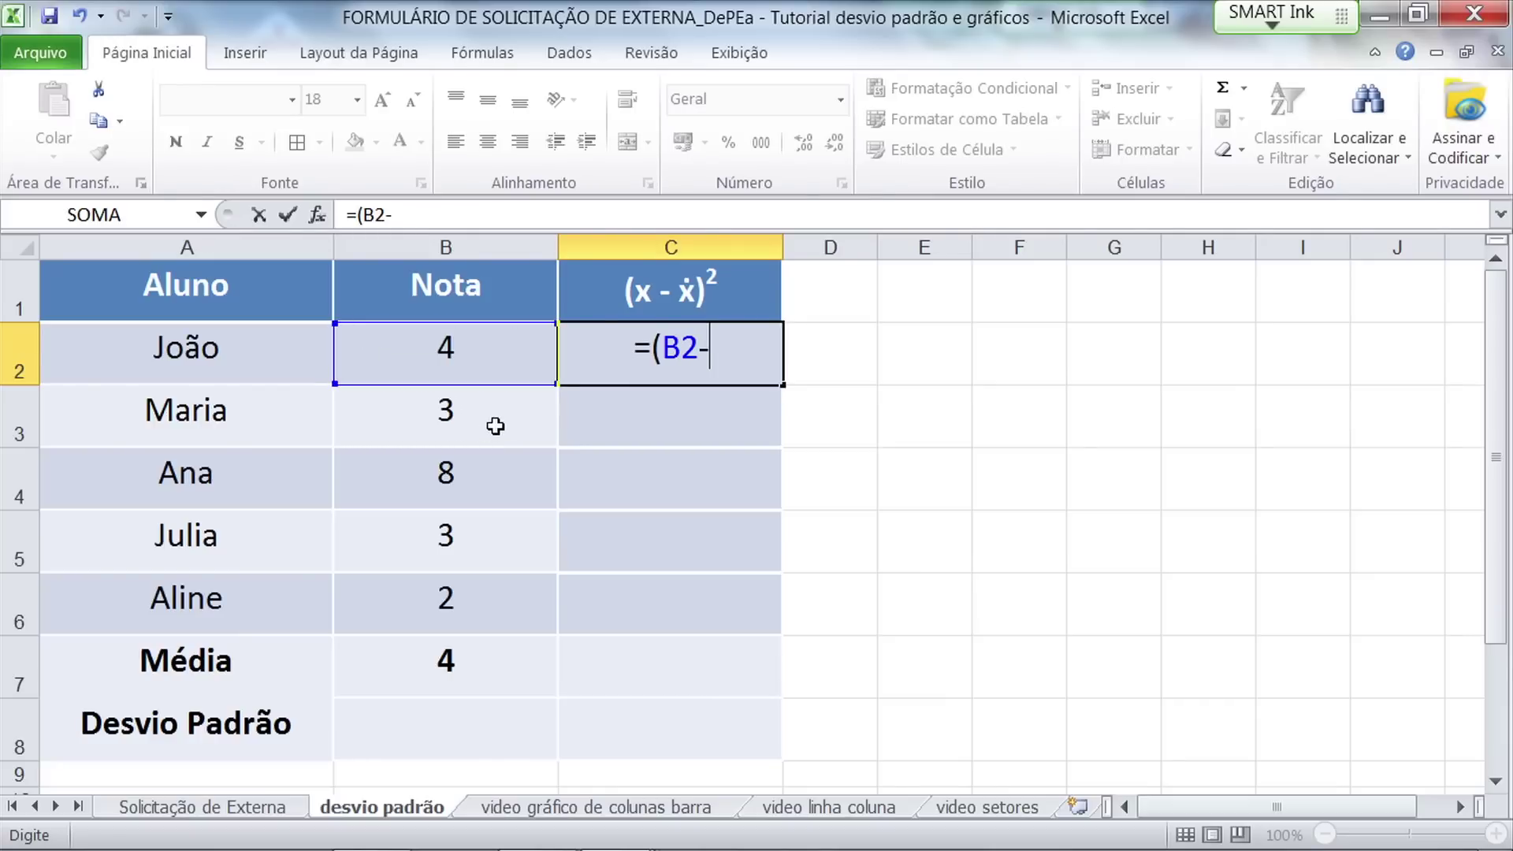
left_click(409, 658)
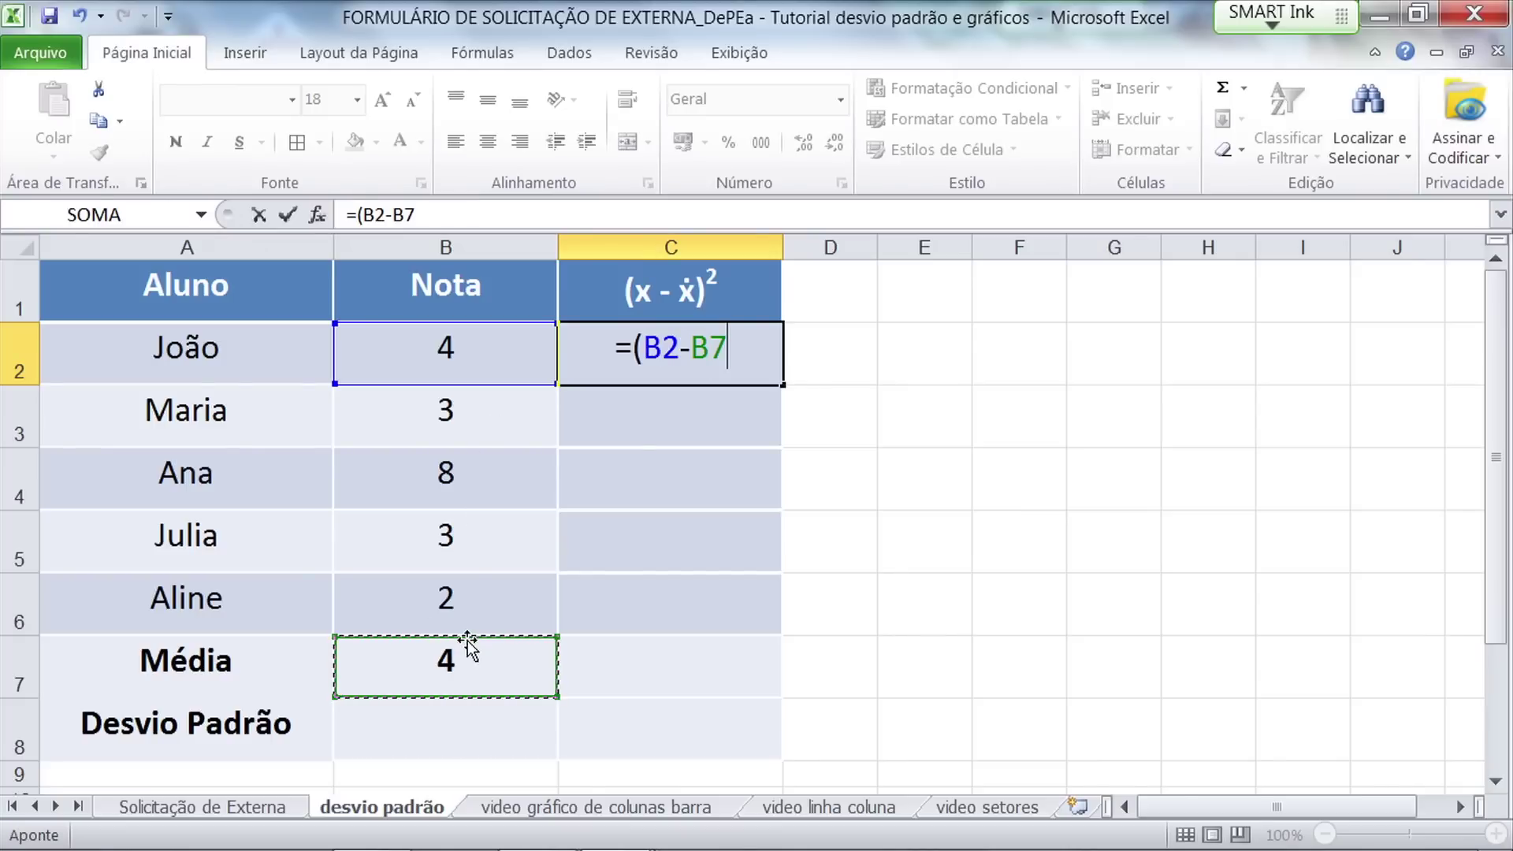
type(")")
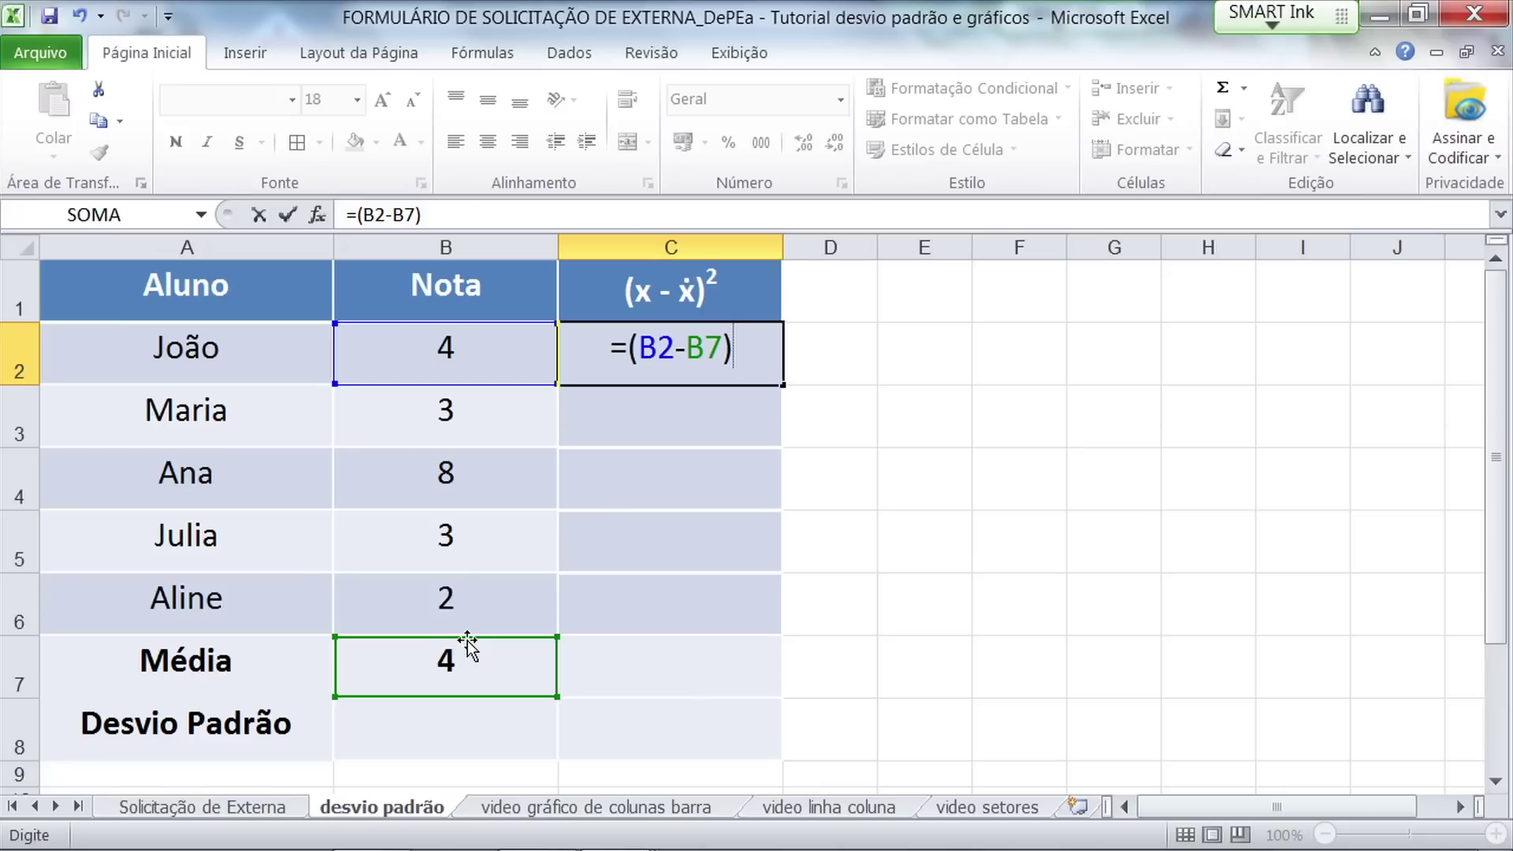
type("^")
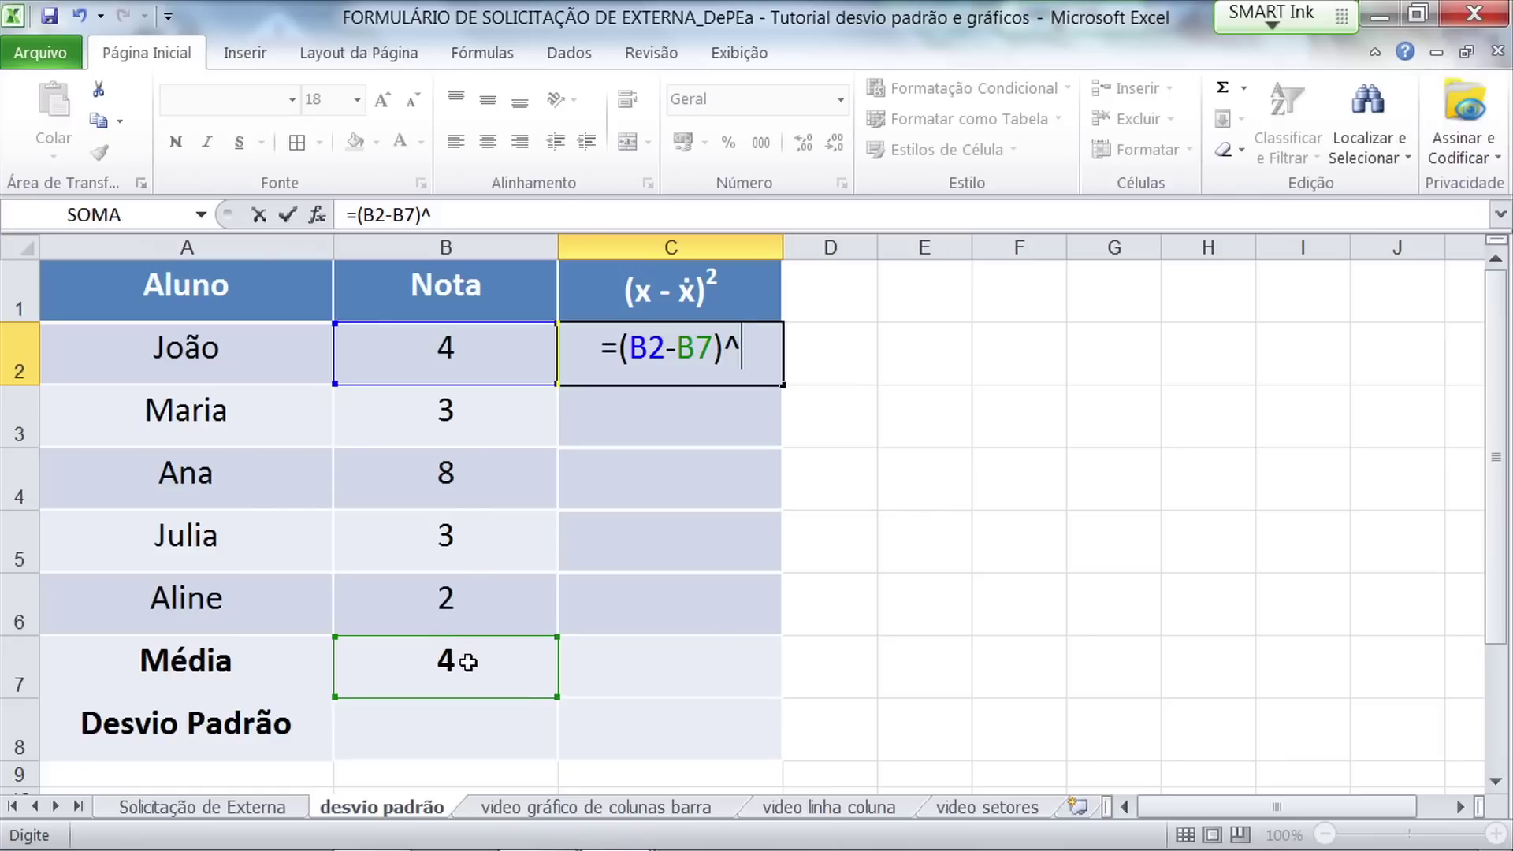
type("2")
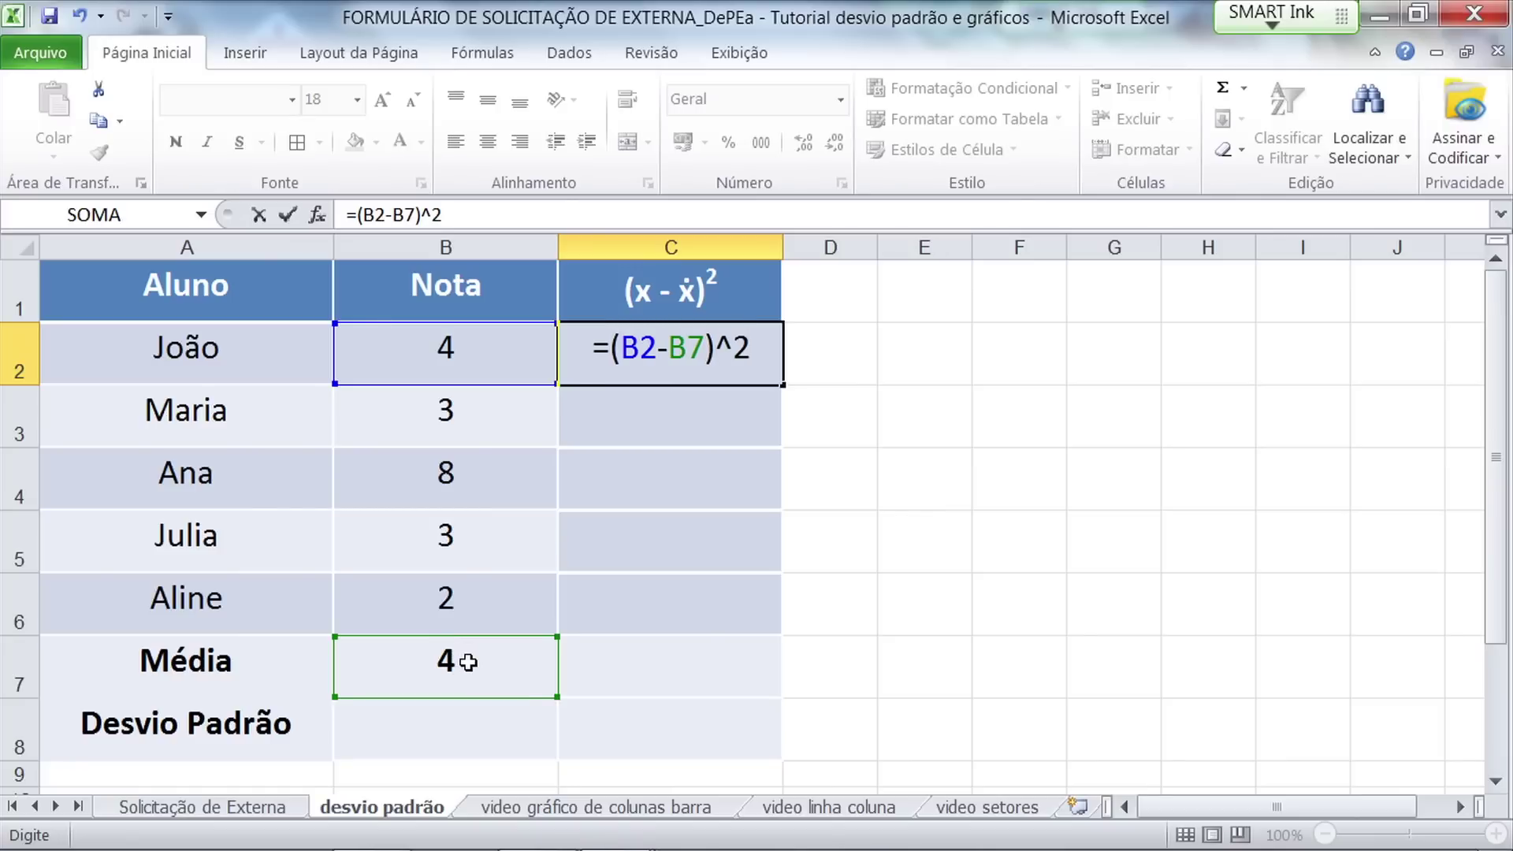
key("Return")
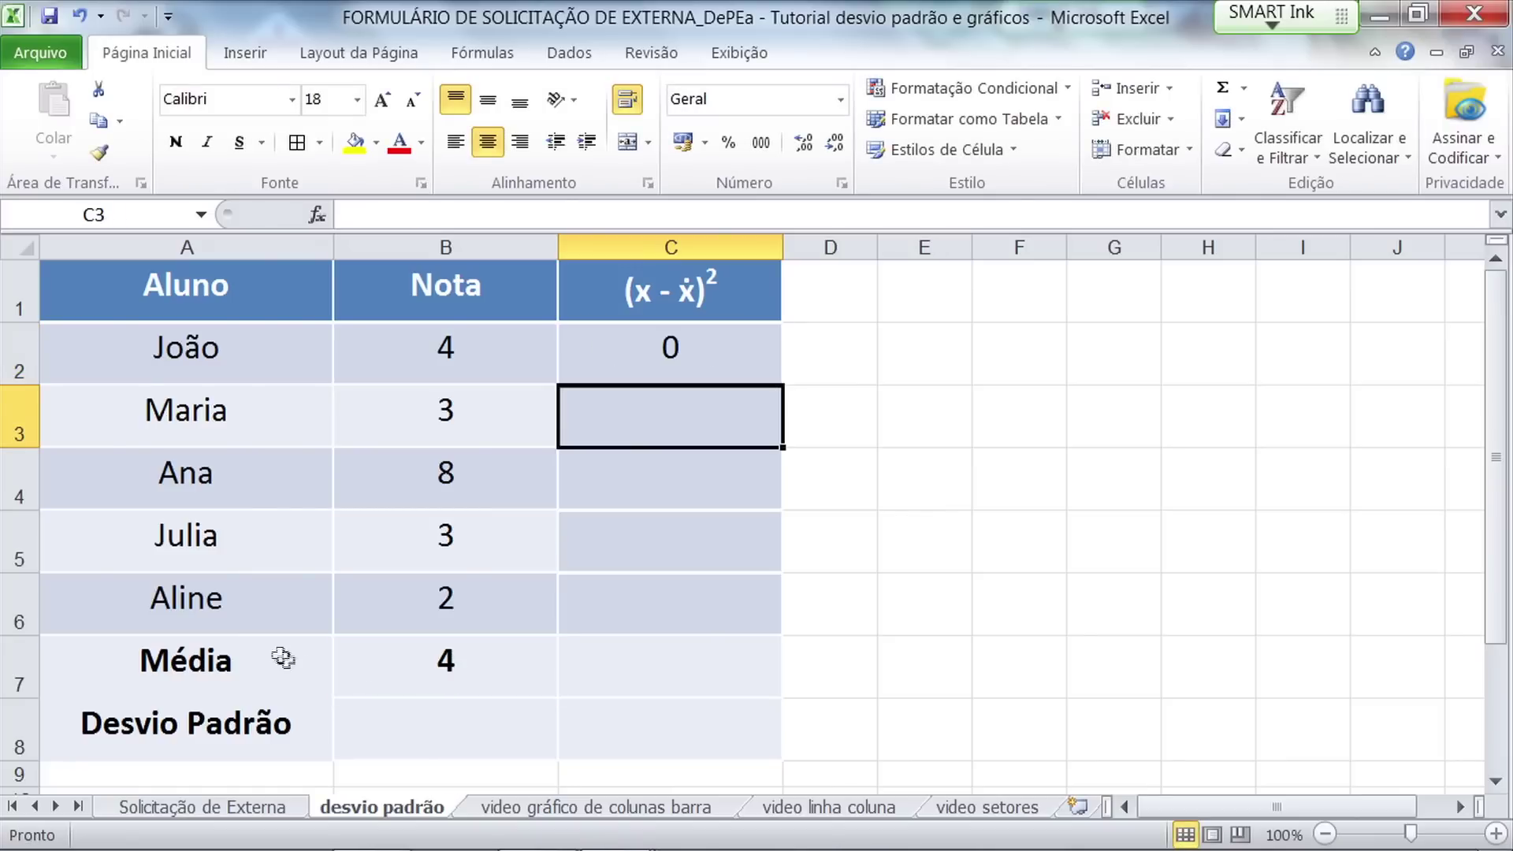
Step: Change C2's formula to =(B2-$B$7)^2 so the mean reference is absolute
left_click(625, 349)
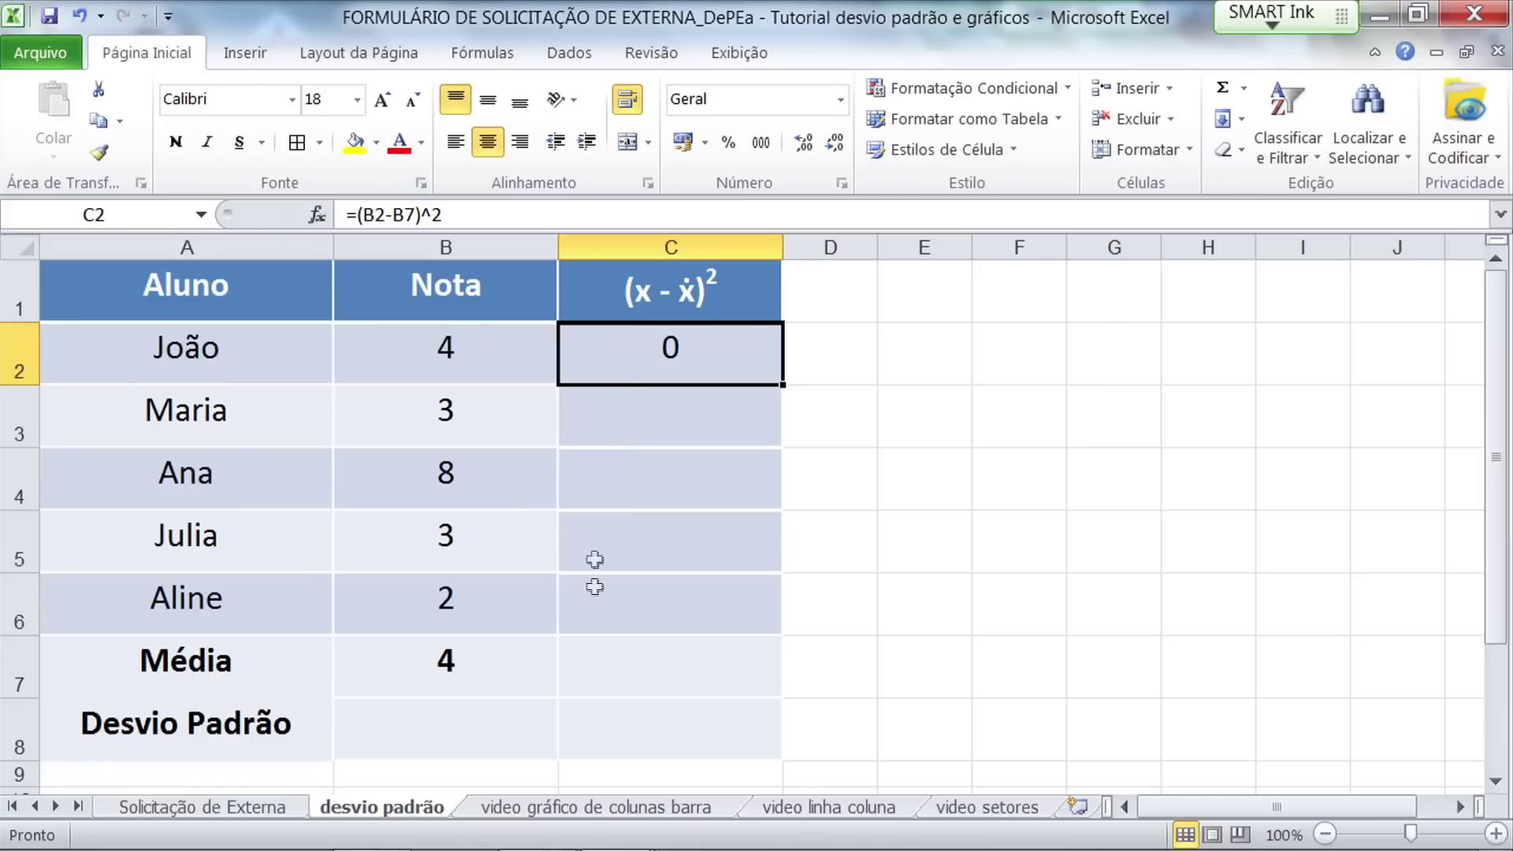
double_click(627, 355)
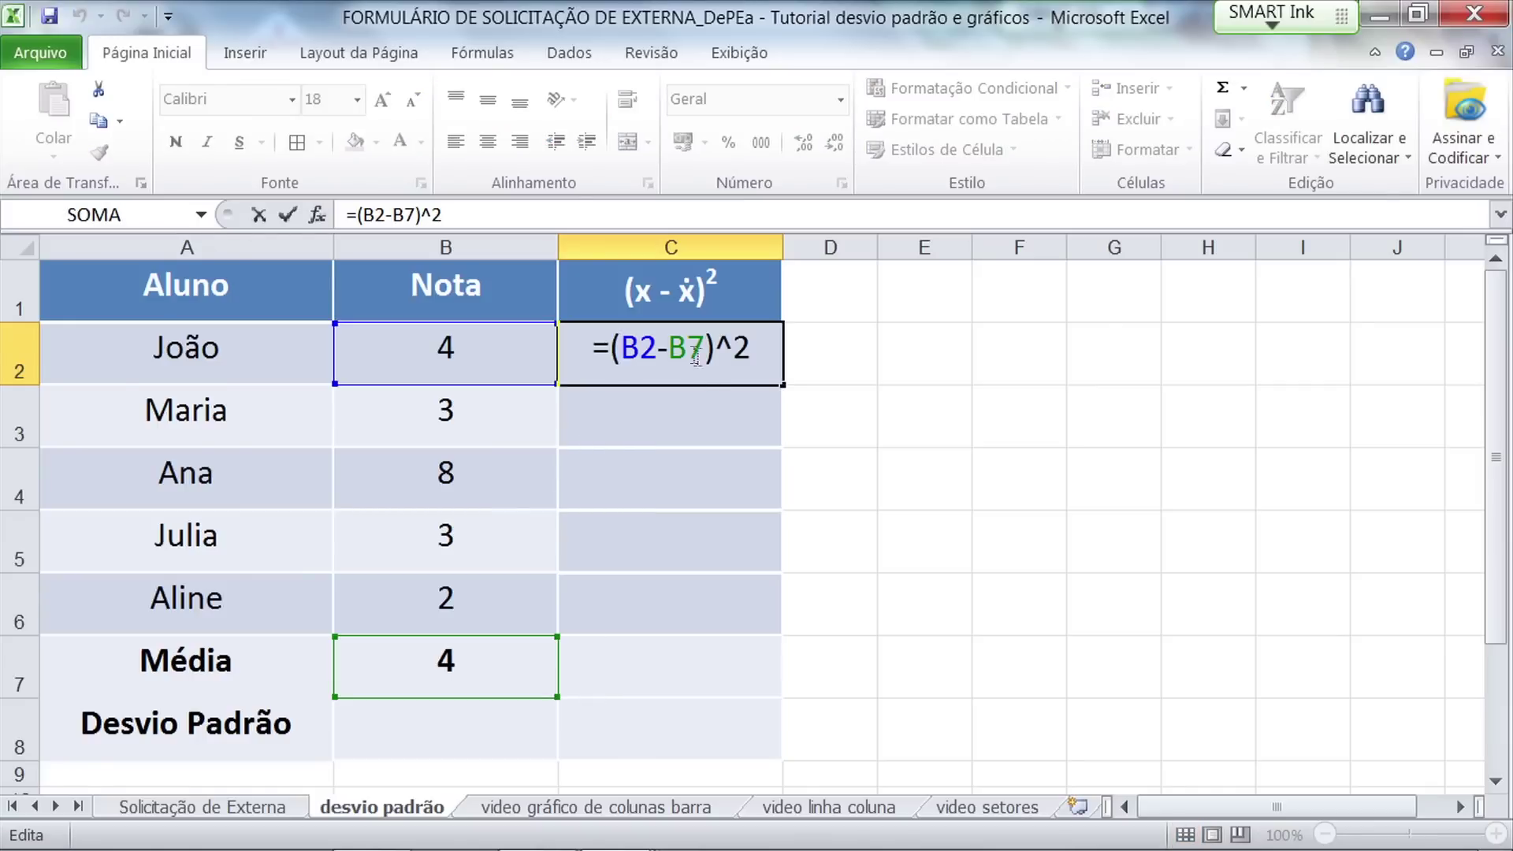
left_click(668, 345)
type("$B")
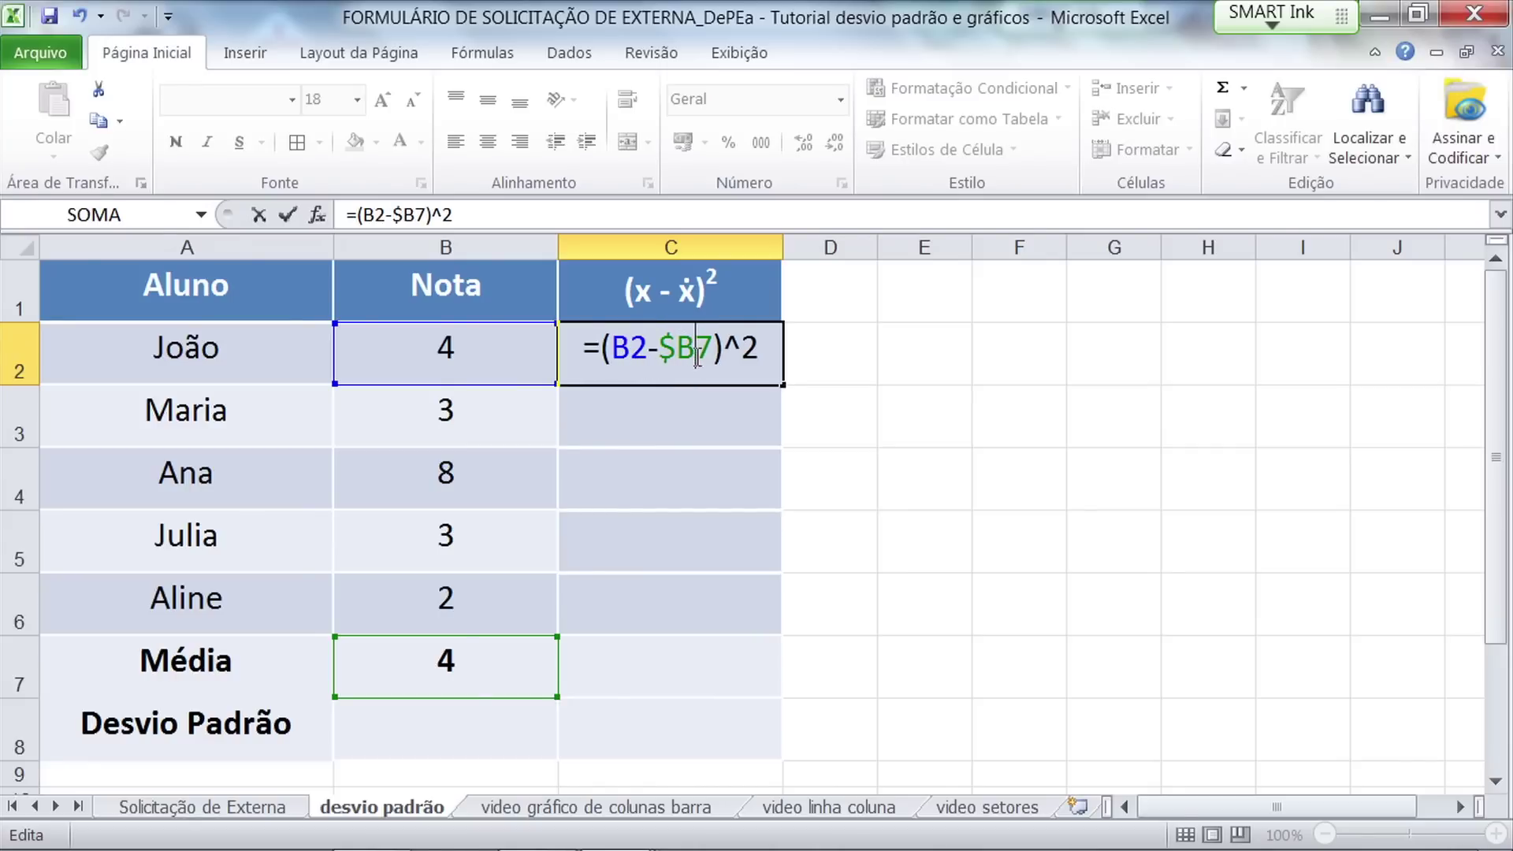
type("$")
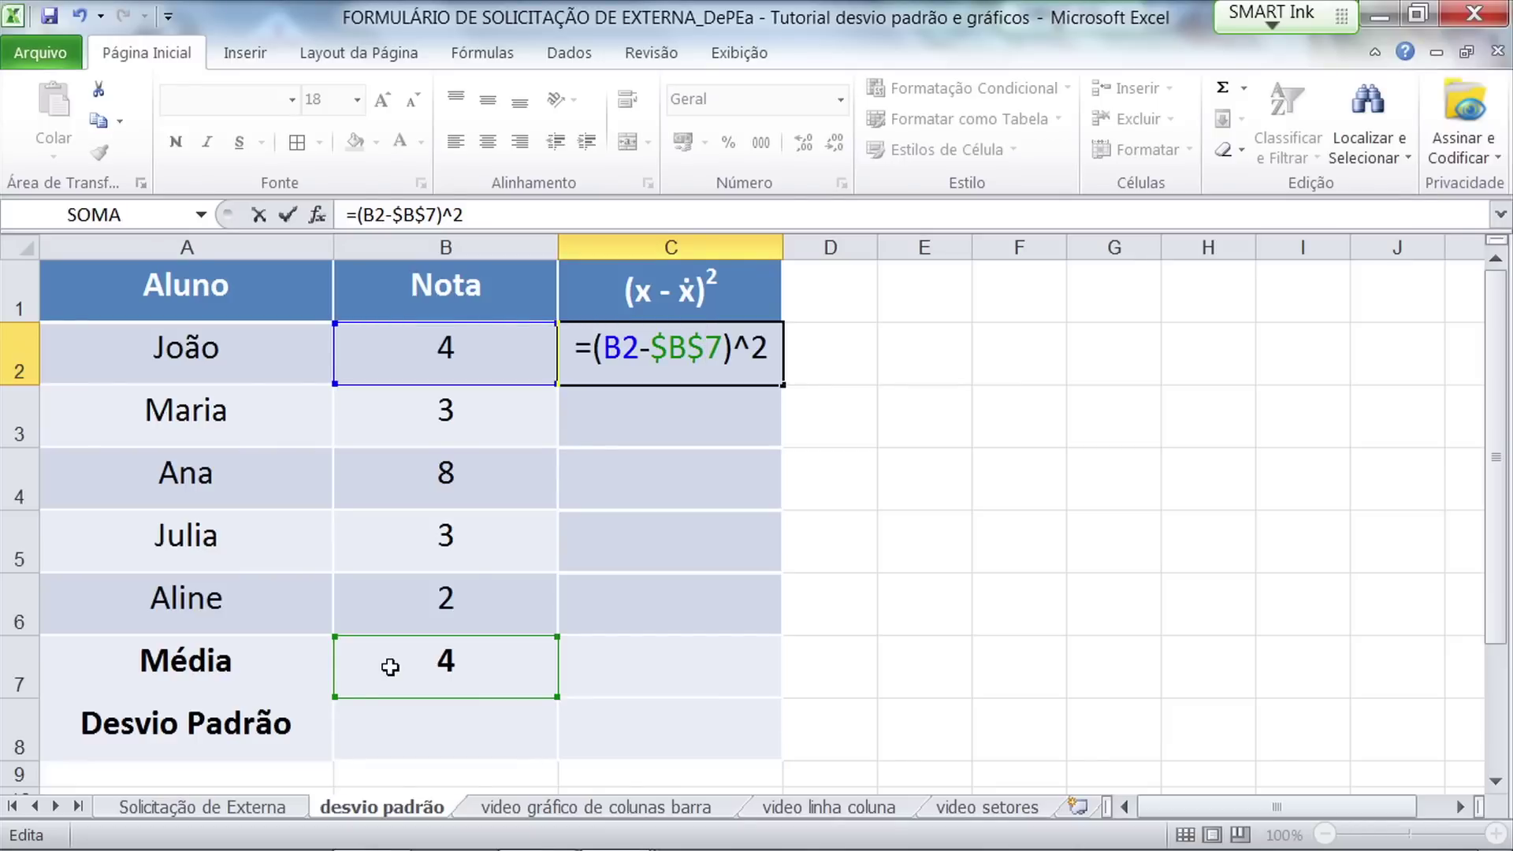
key("Return")
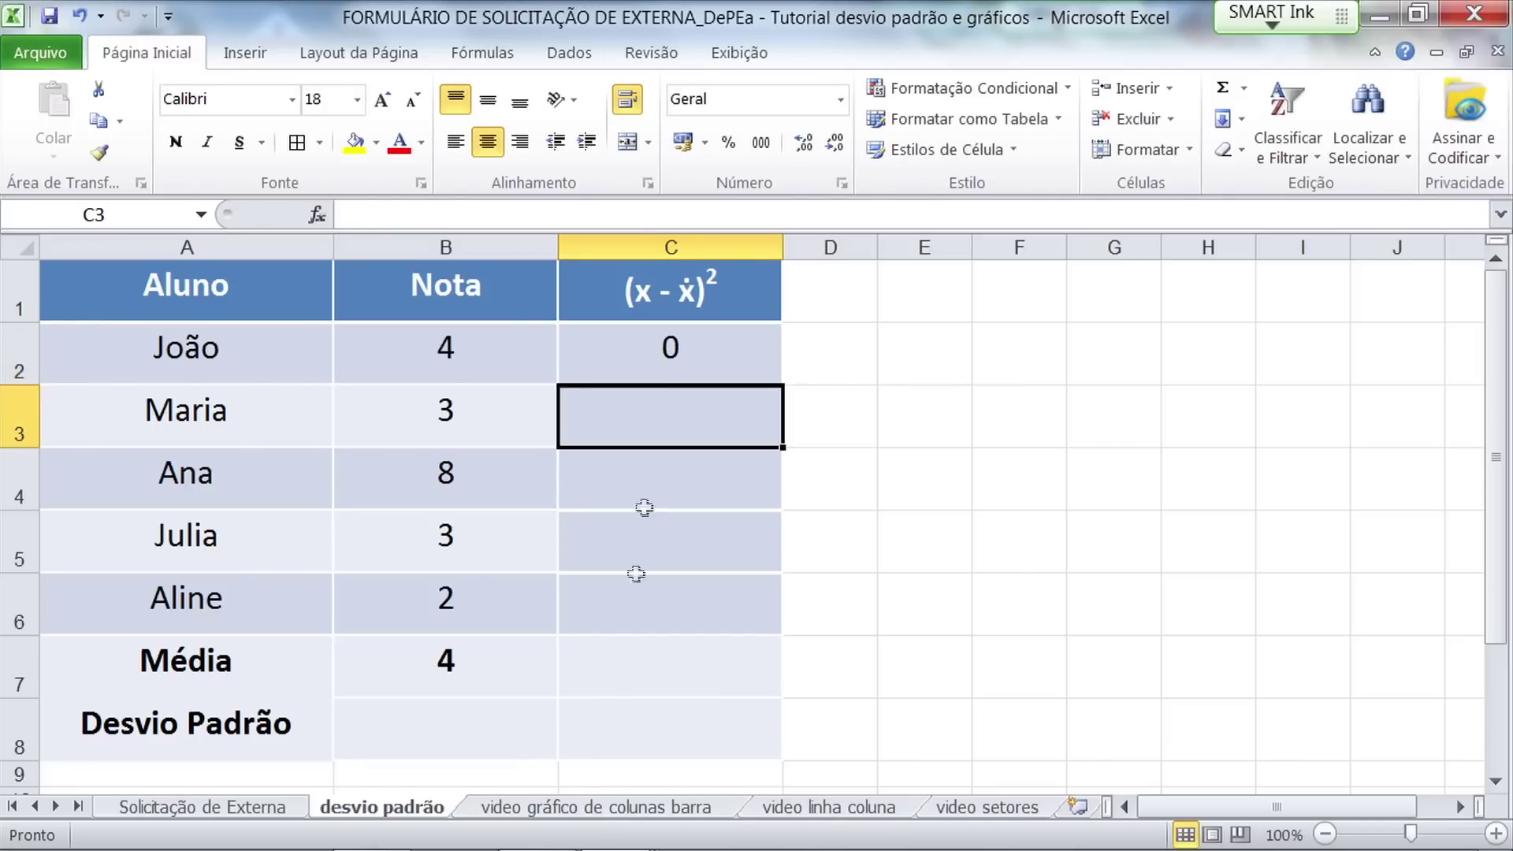
Step: Fill the formula down to C6, giving squared deviations 0, 1, 16, 1 and 4
left_click(672, 361)
left_click_drag(783, 385, 770, 622)
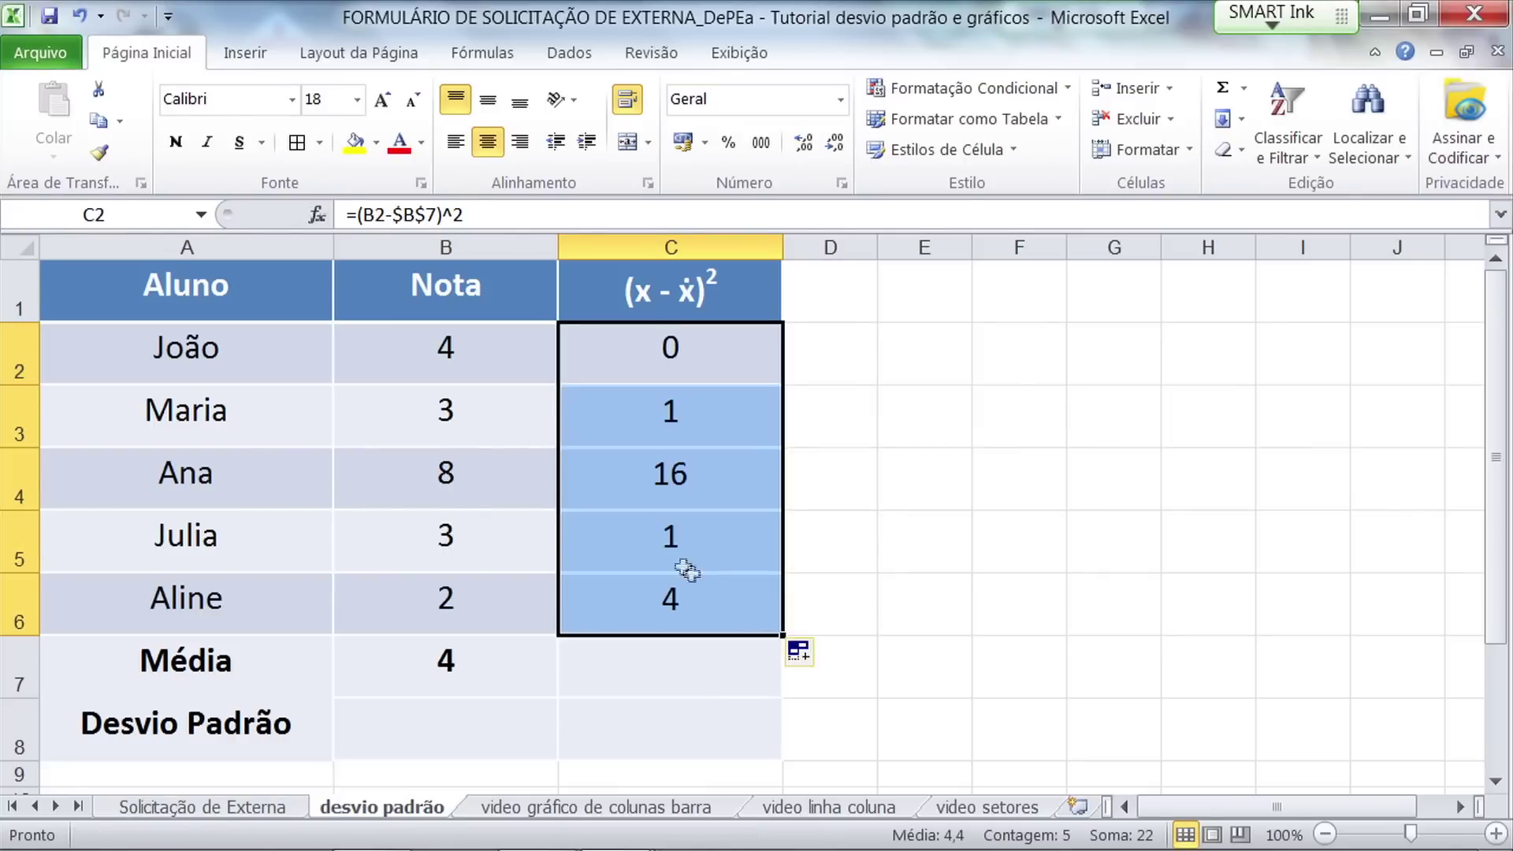
left_click(665, 420)
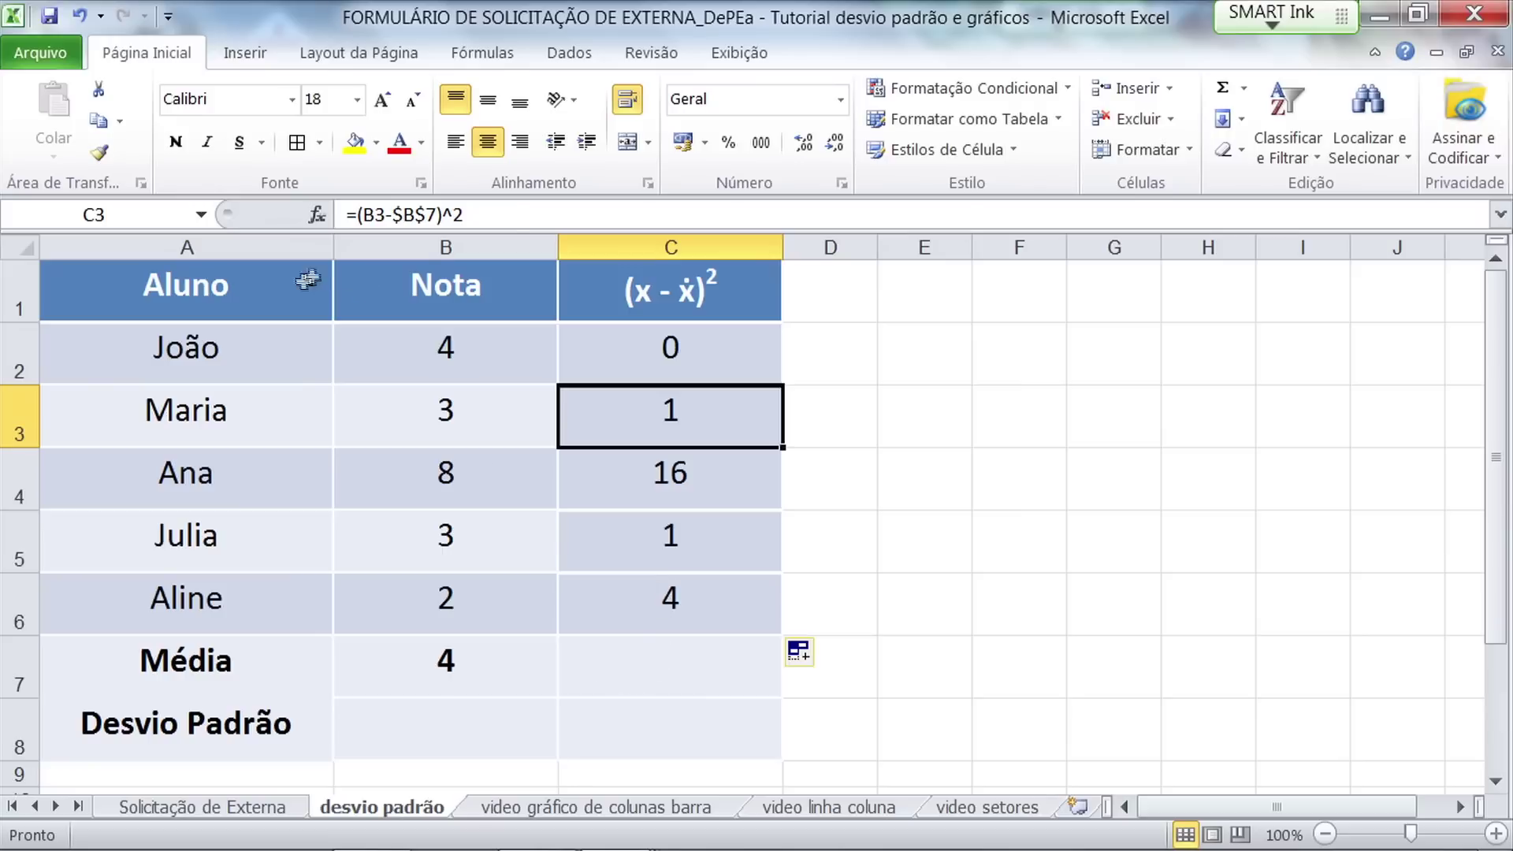
left_click(668, 670)
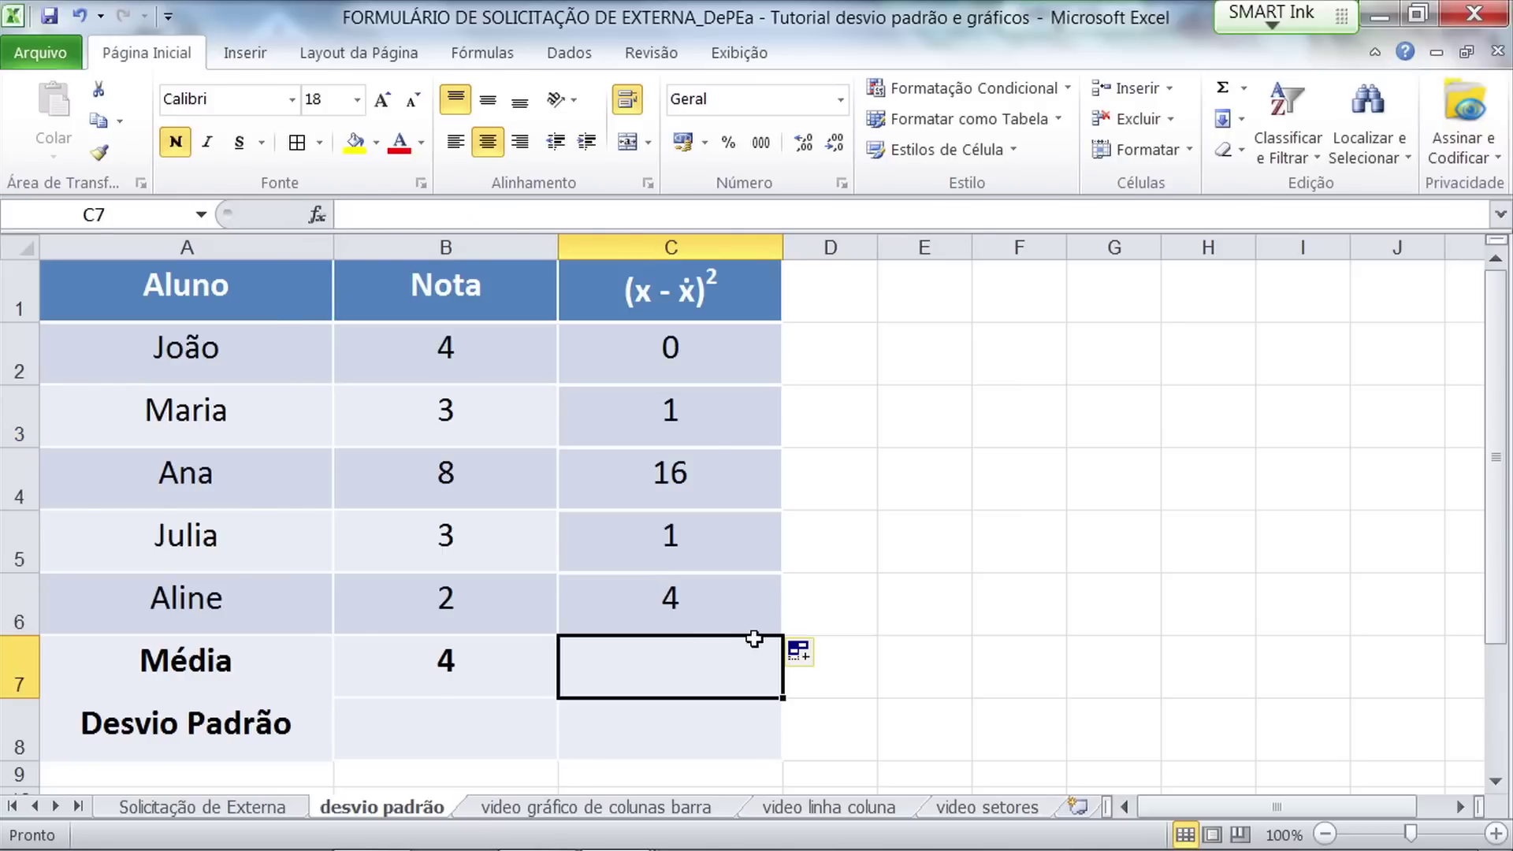
type("=")
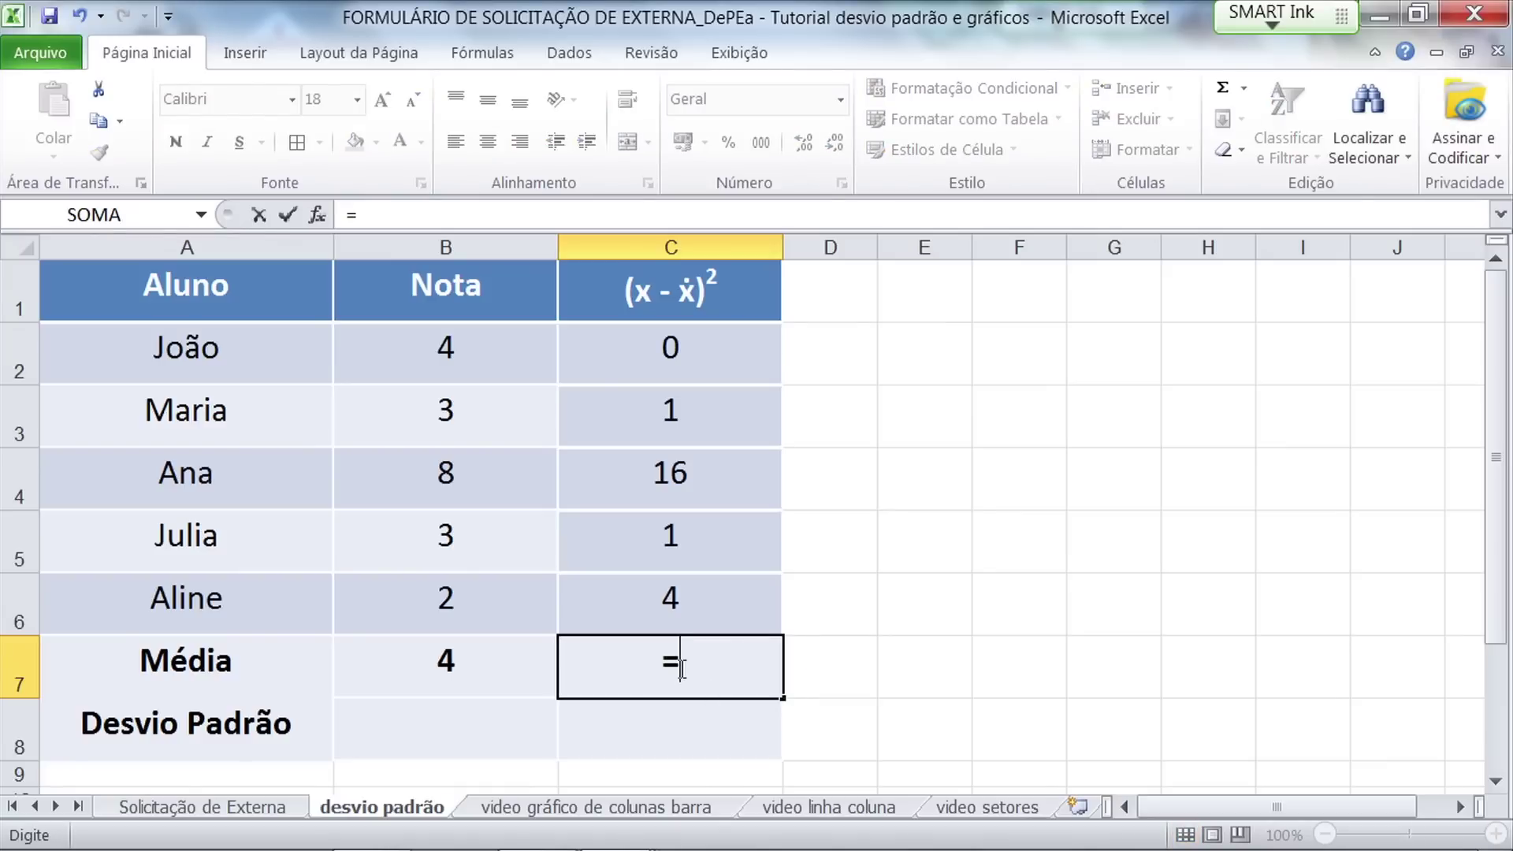
type("so")
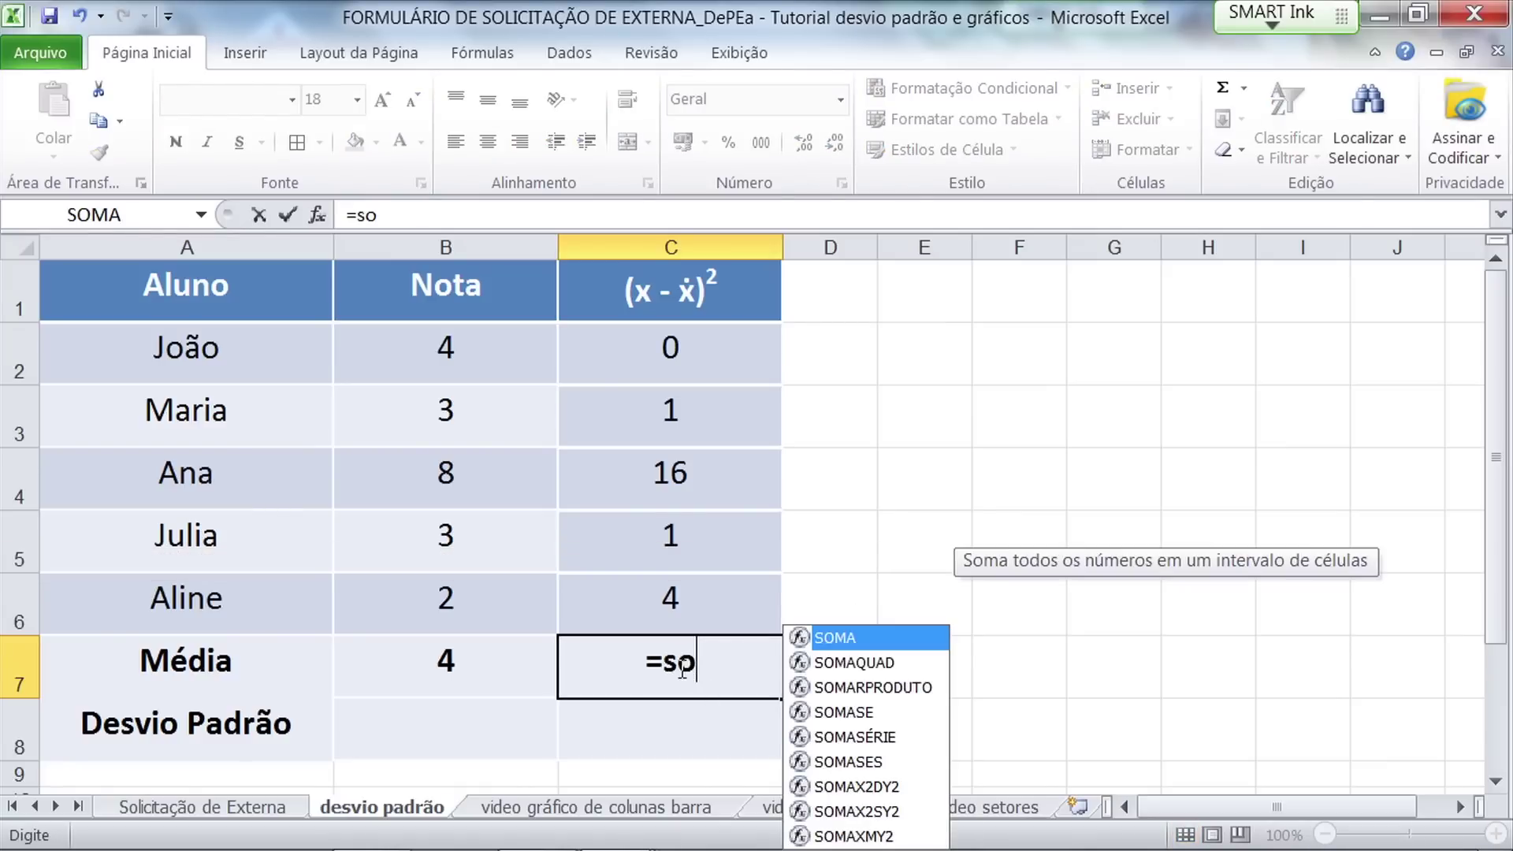
type("ma(")
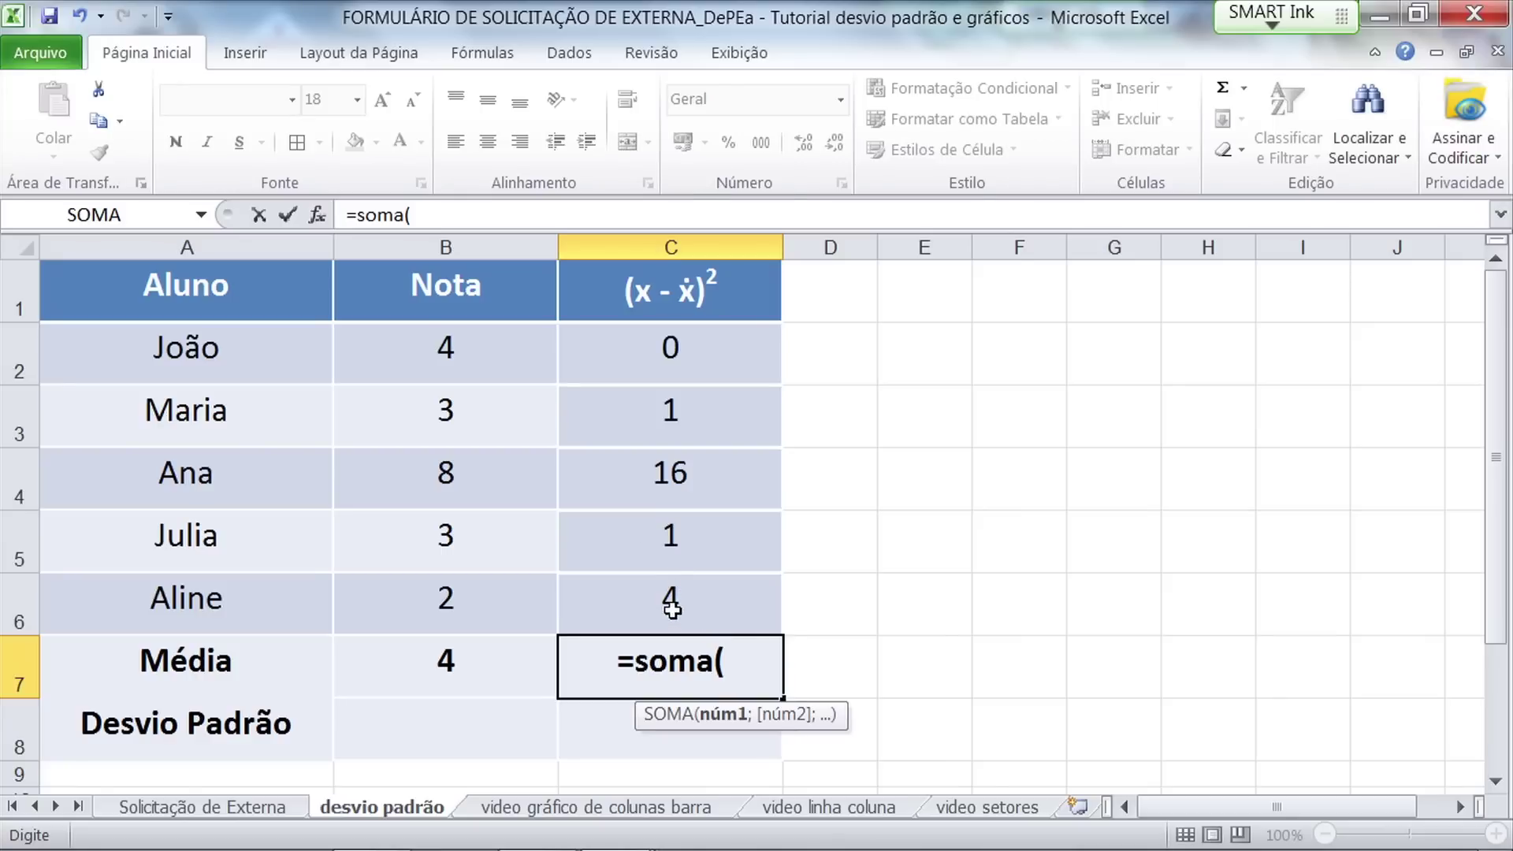
left_click_drag(670, 348, 676, 595)
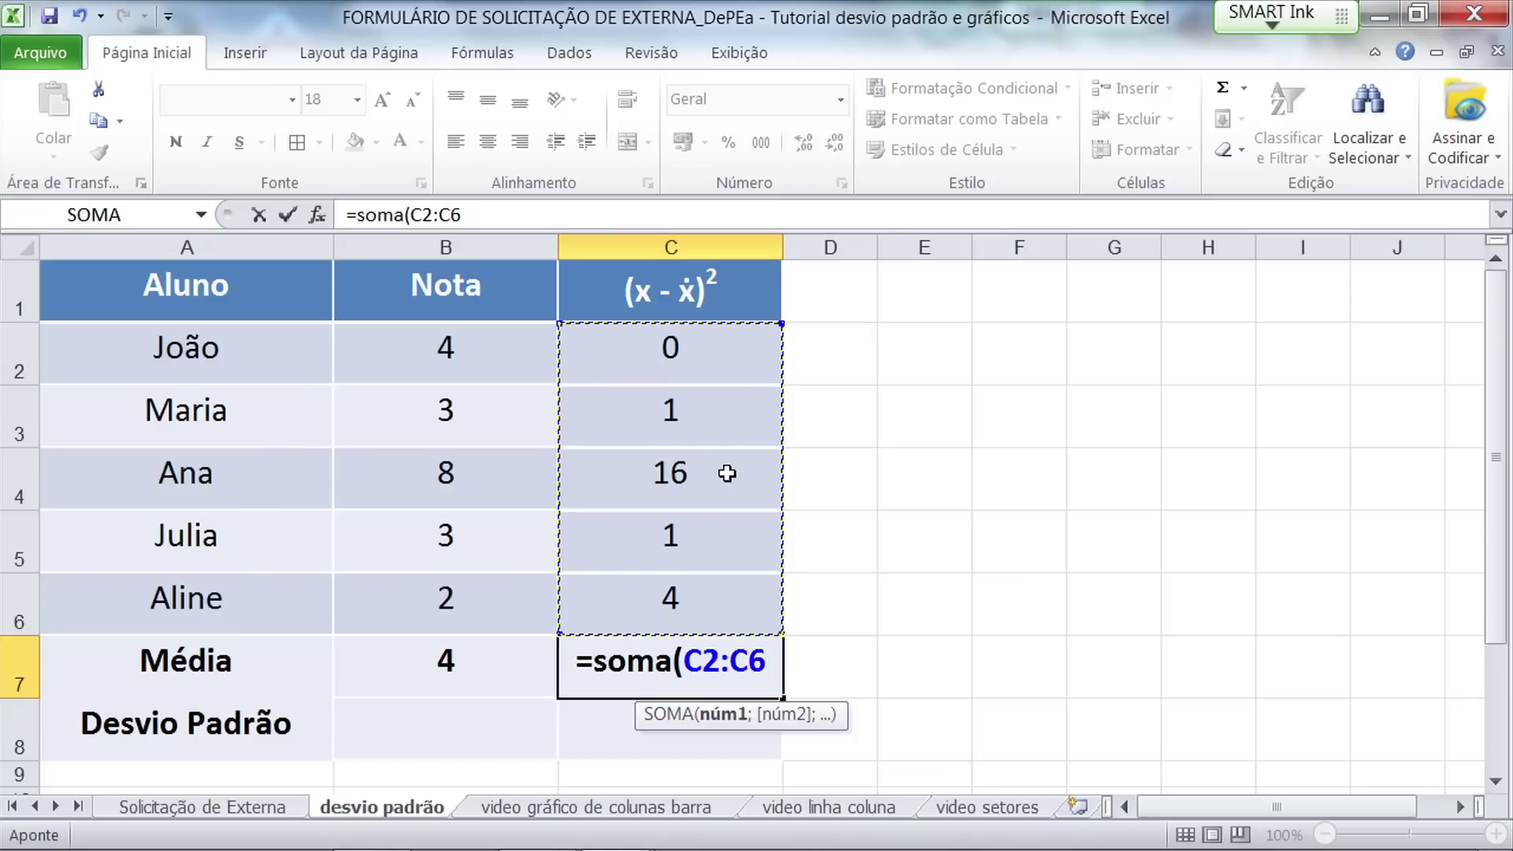
type(")")
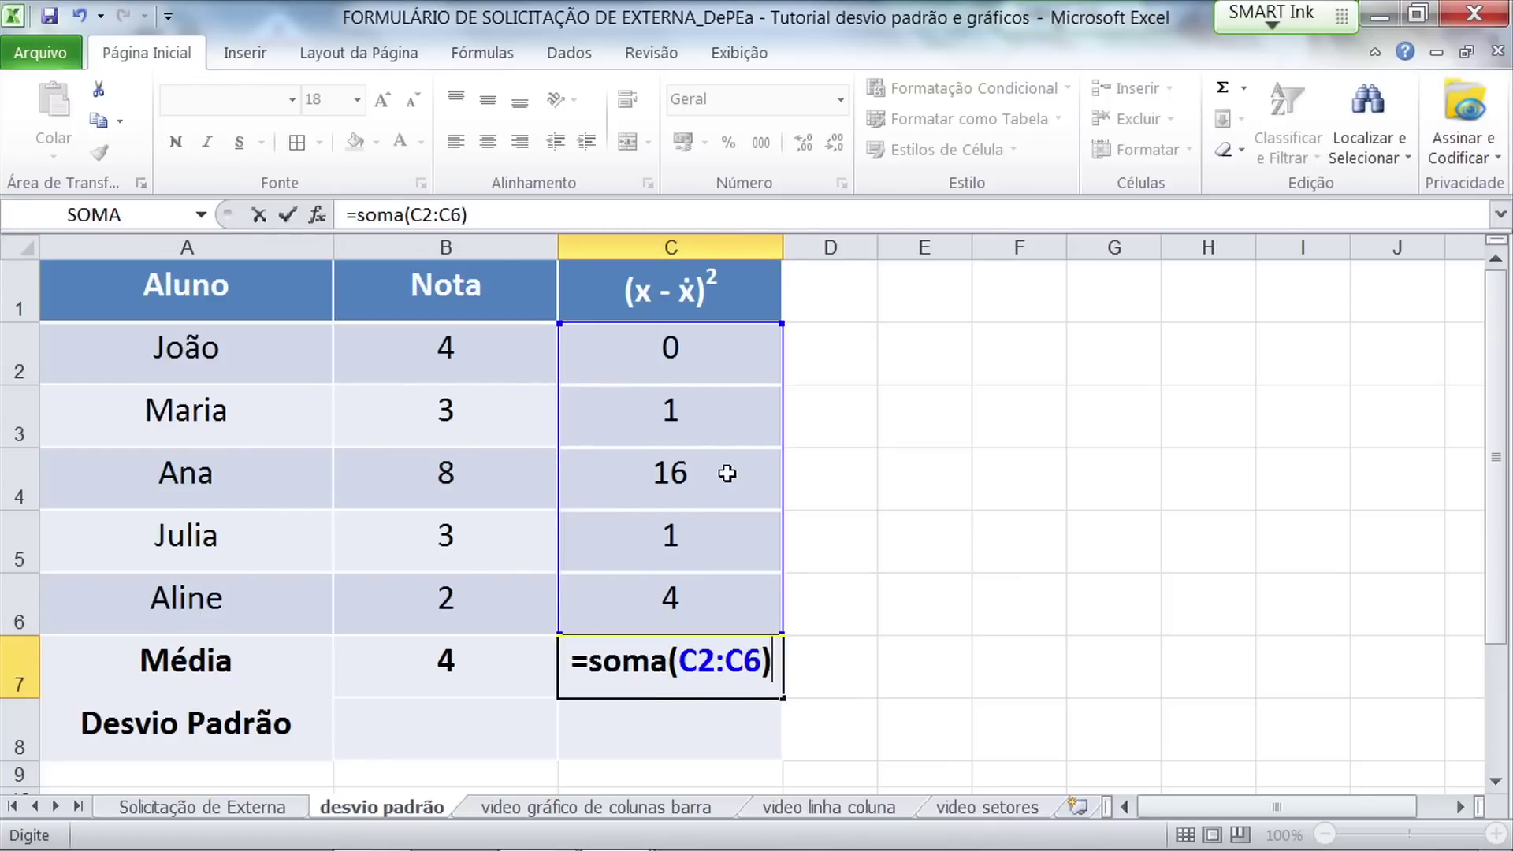
type("/")
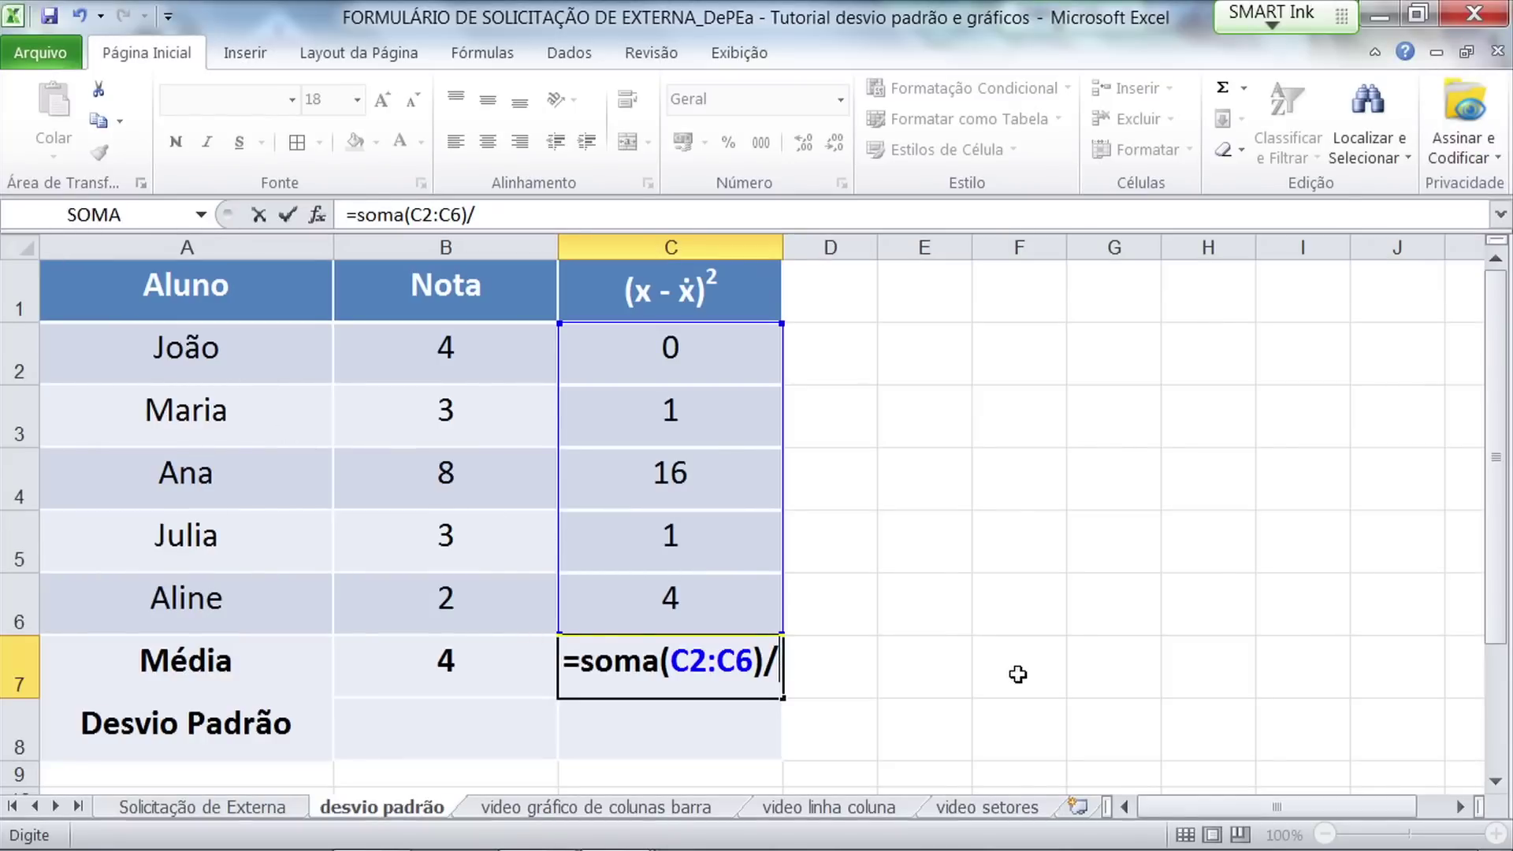
type("5")
key("Return")
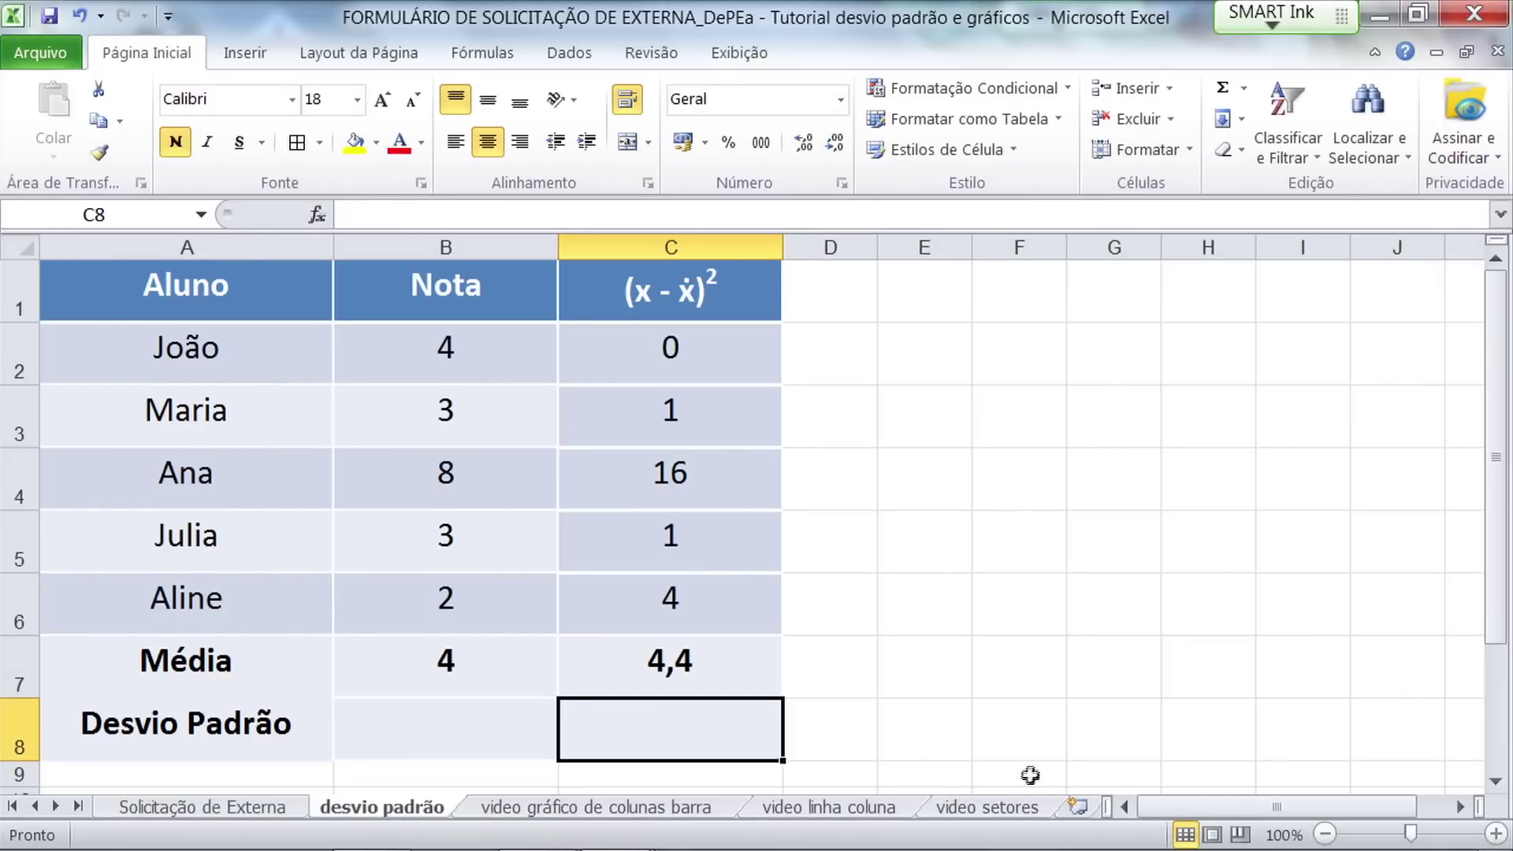
left_click(639, 660)
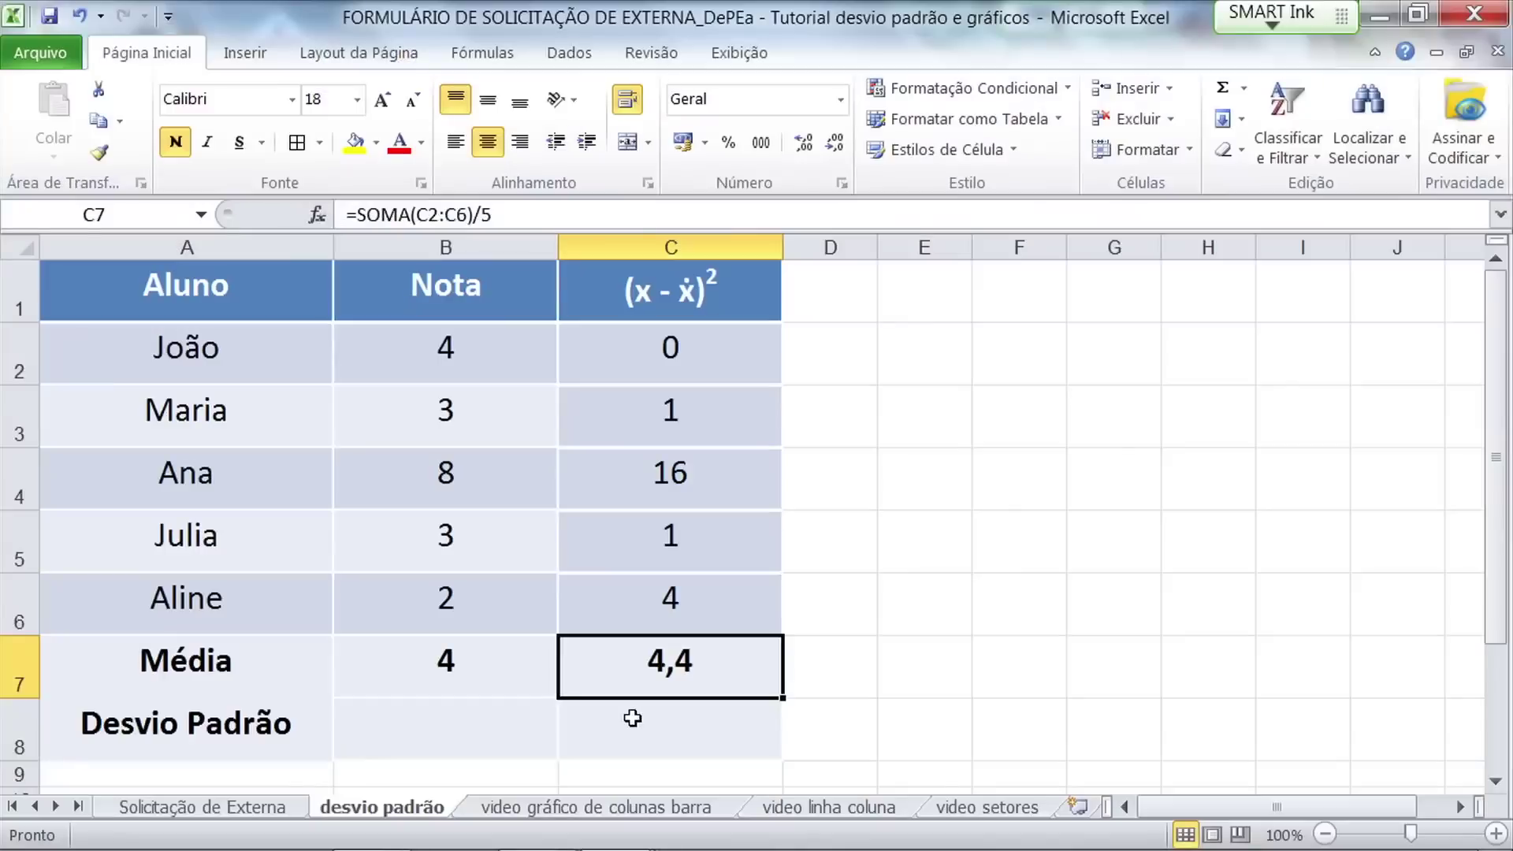
left_click(651, 713)
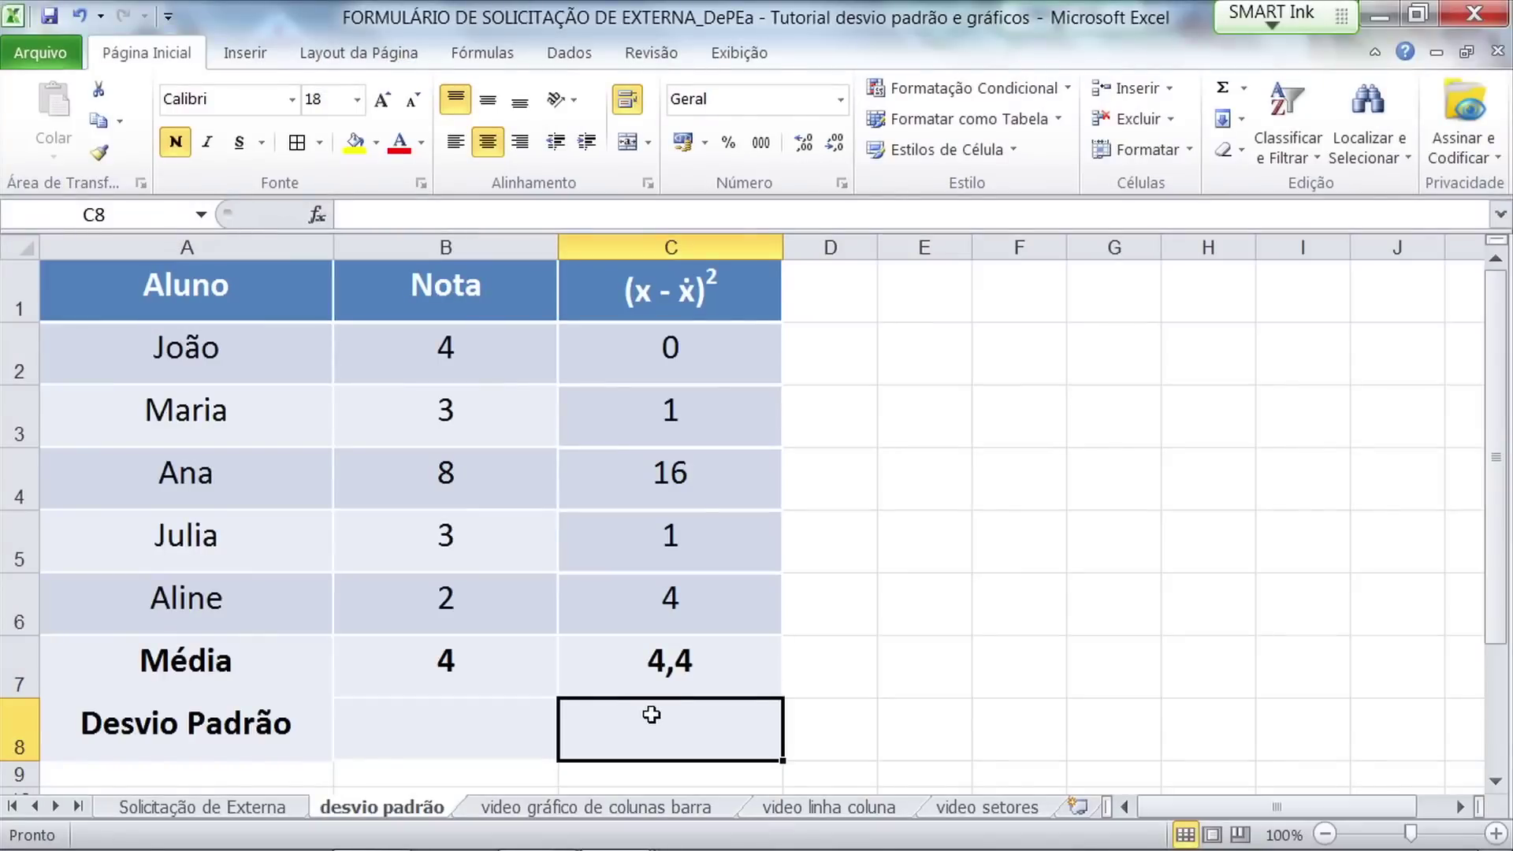
Step: Enter =RAIZ(C7) in C8 for a standard deviation of 2,097617696
type("=ra")
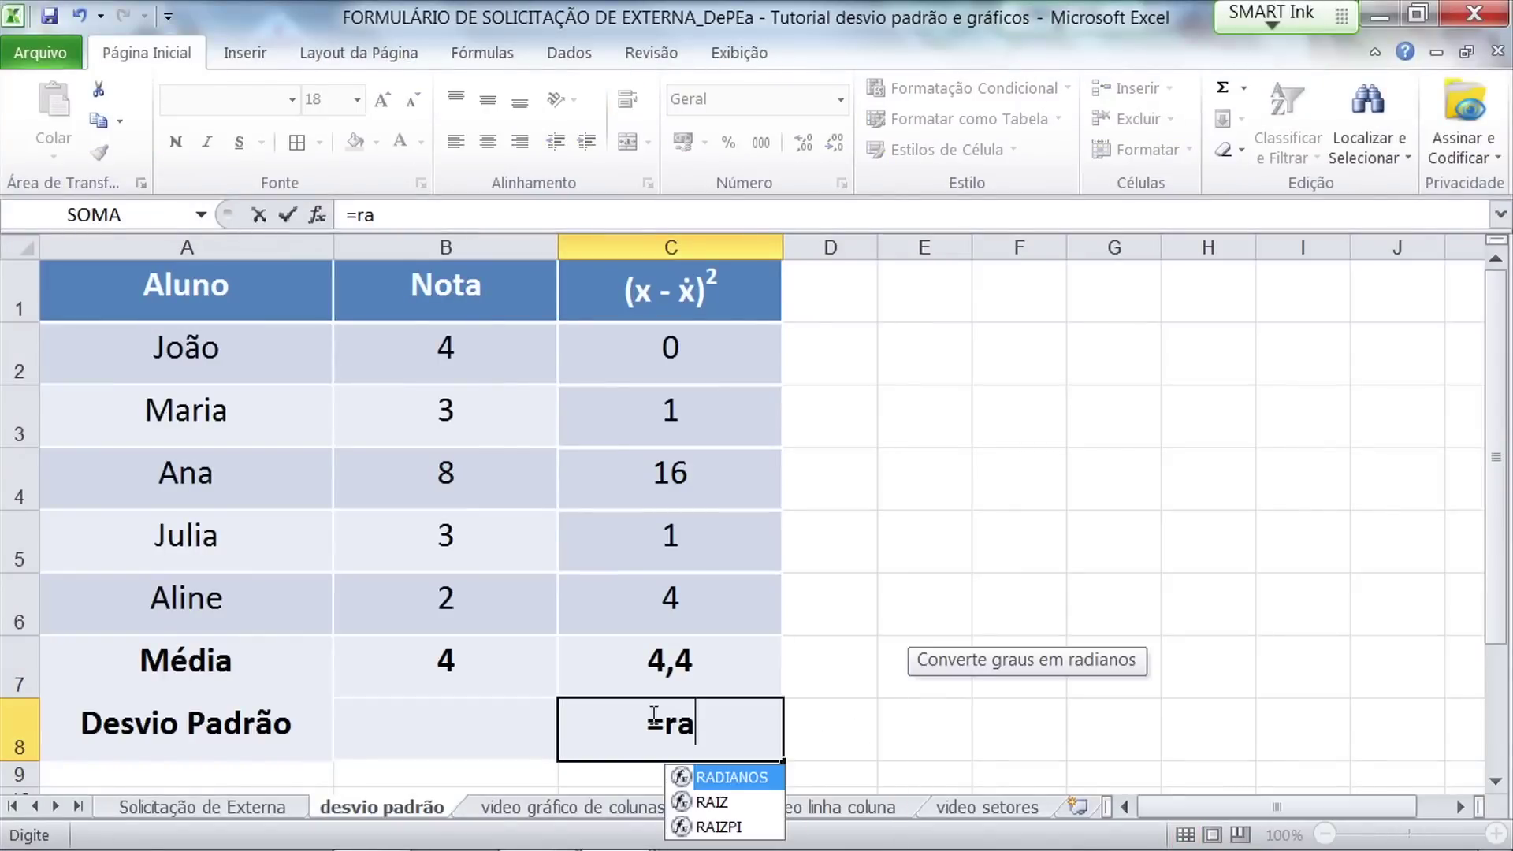
type("iz(")
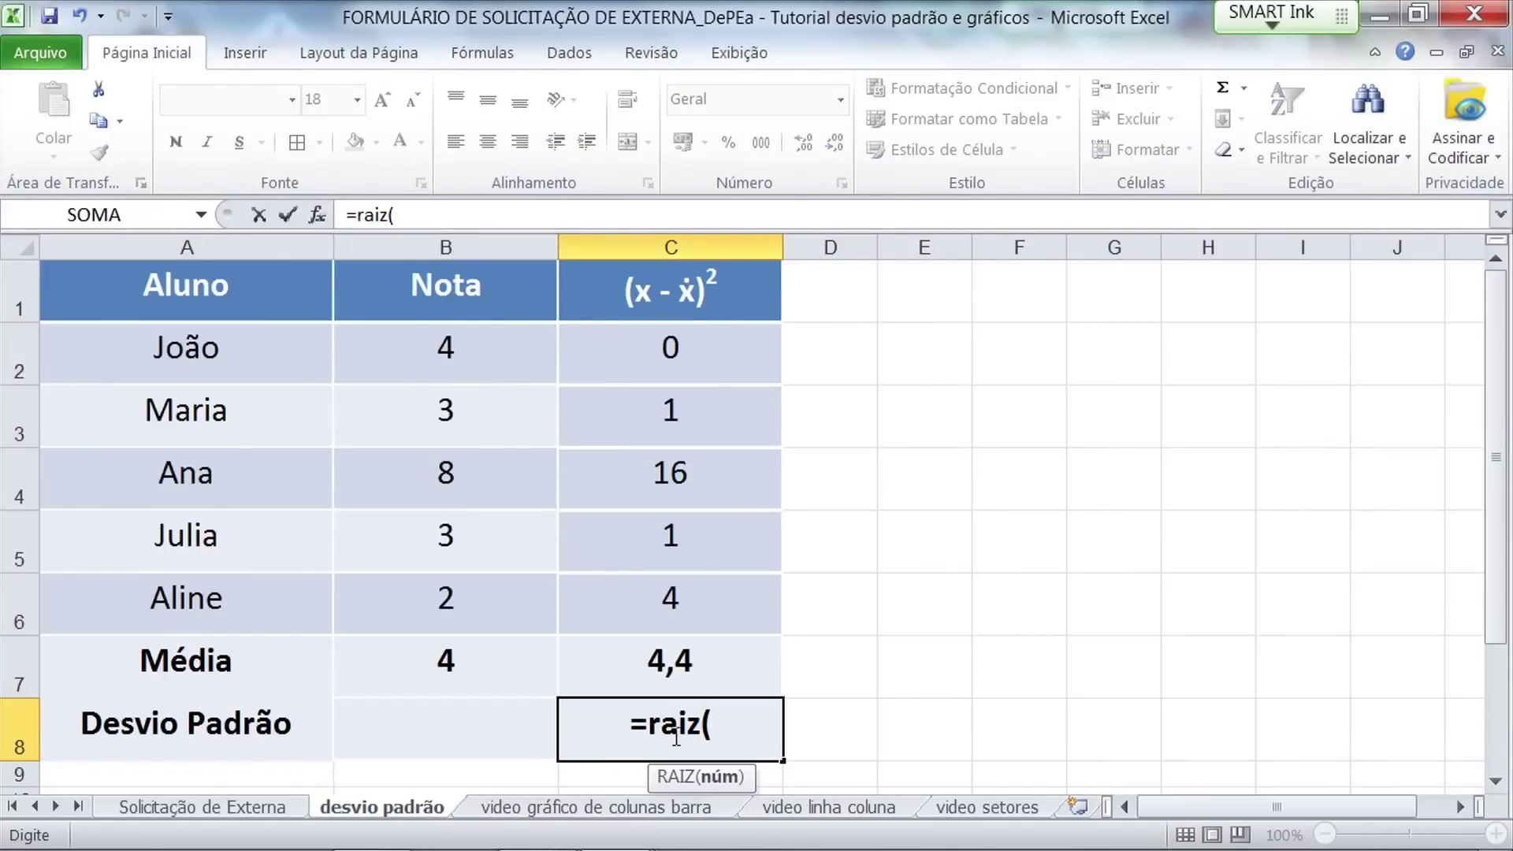
left_click(674, 650)
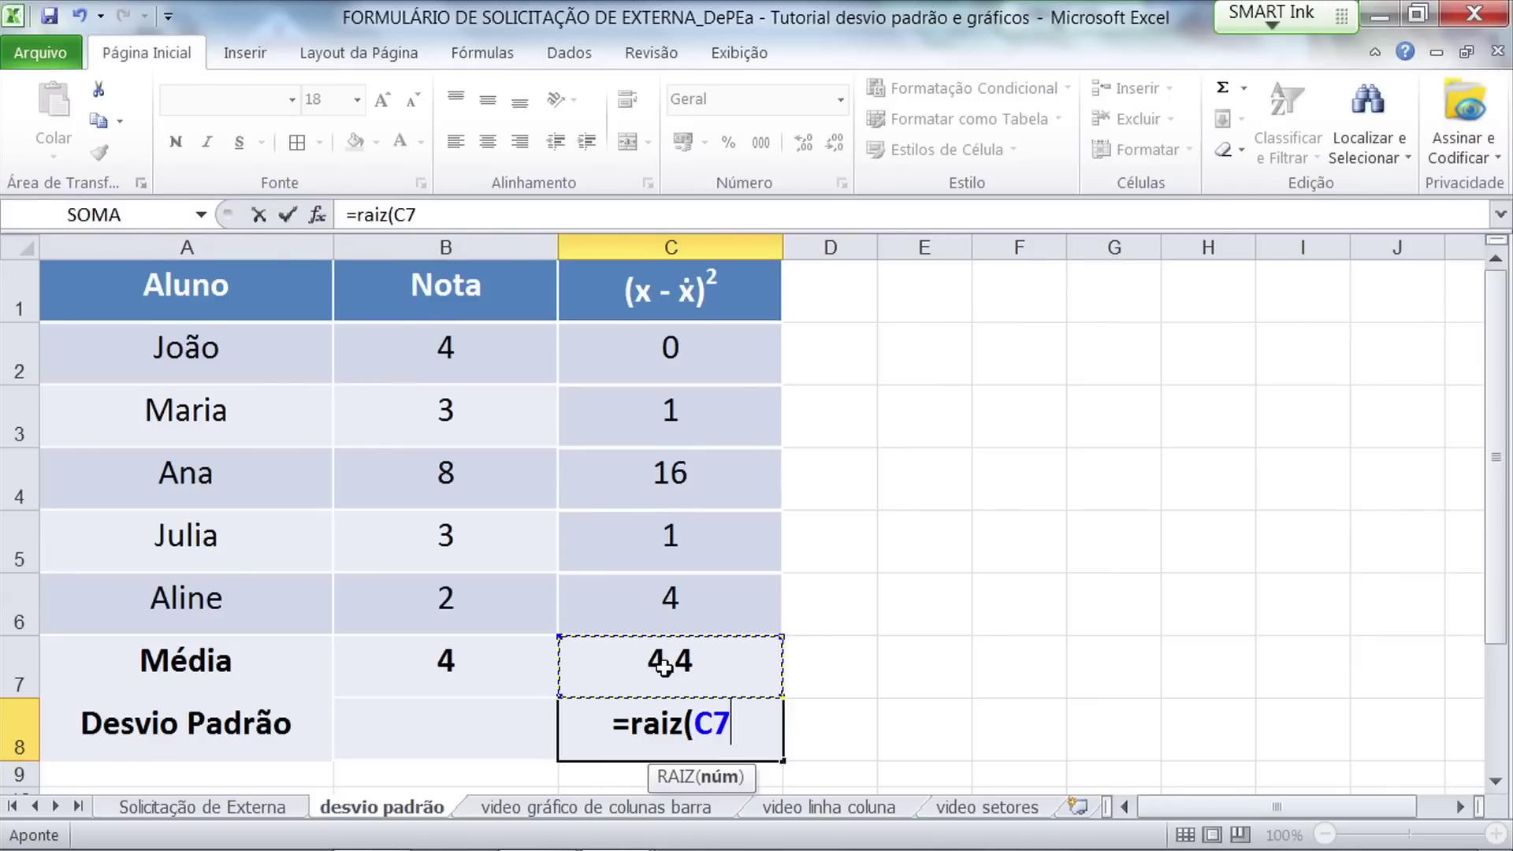
type(")")
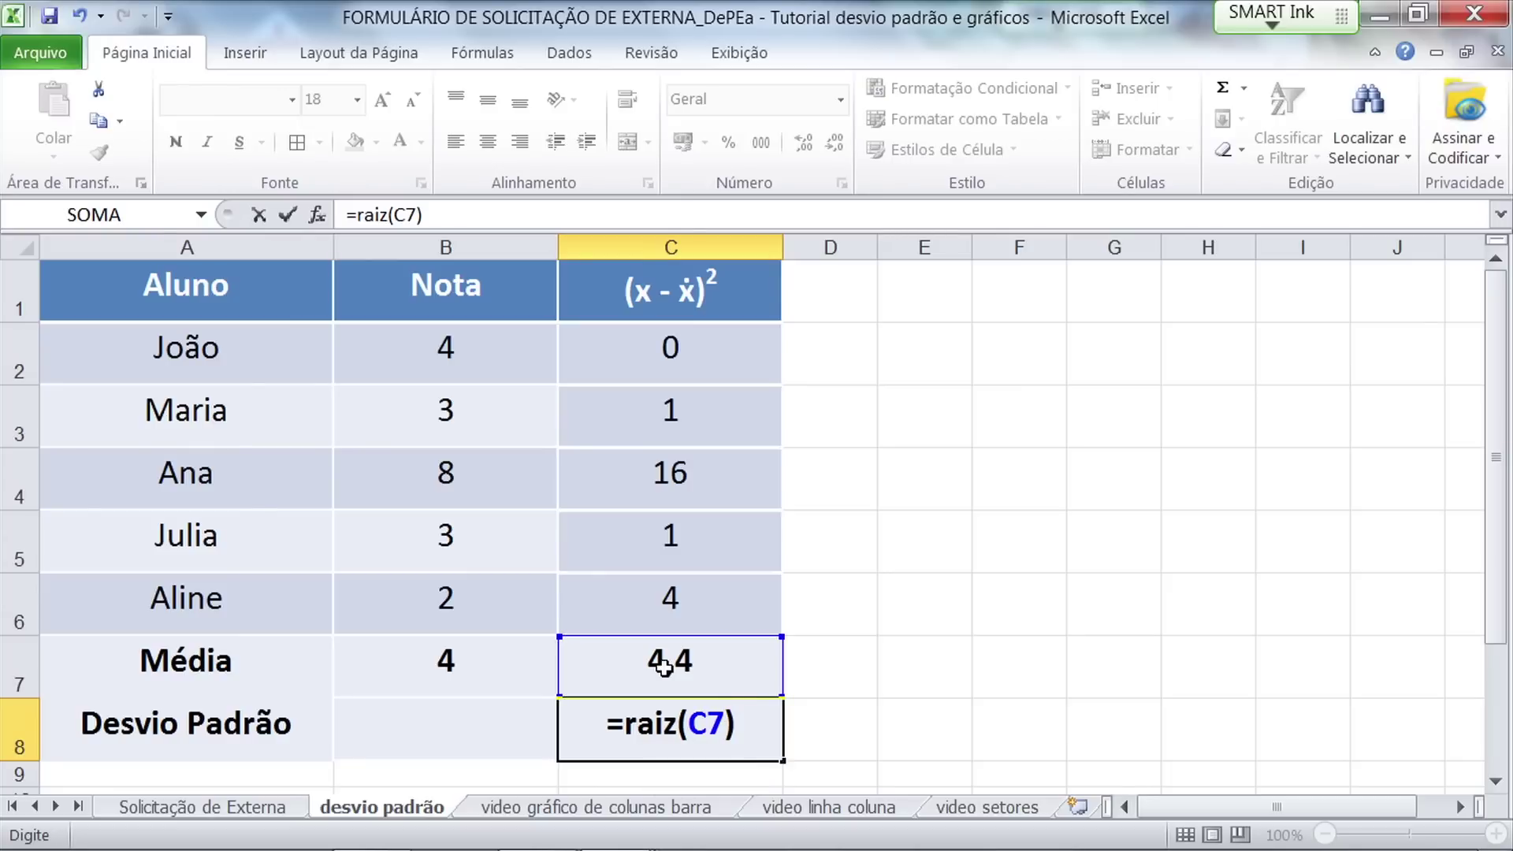
key("Return")
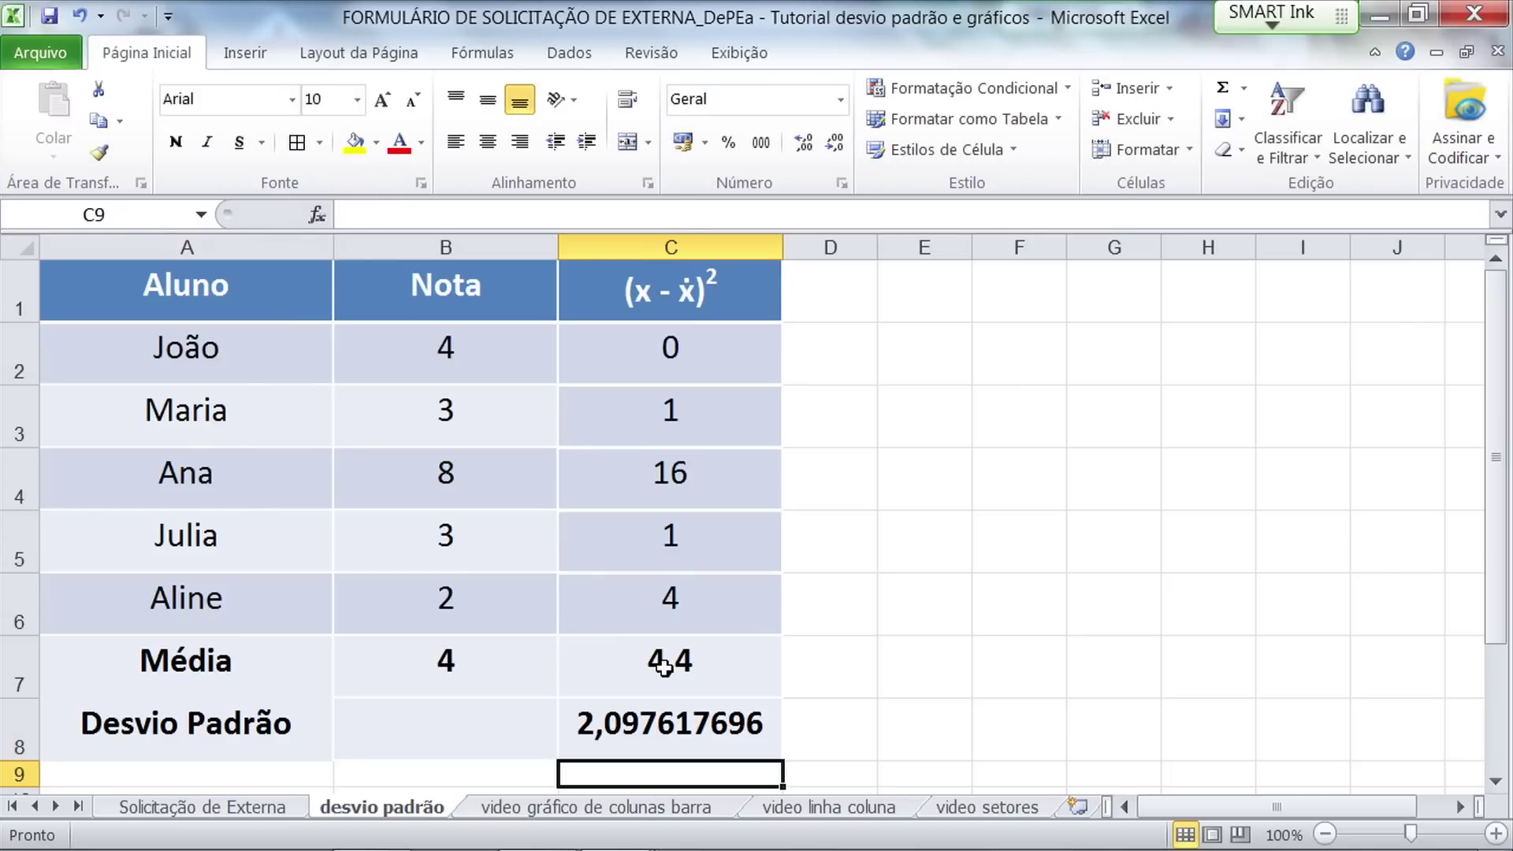
left_click(571, 724)
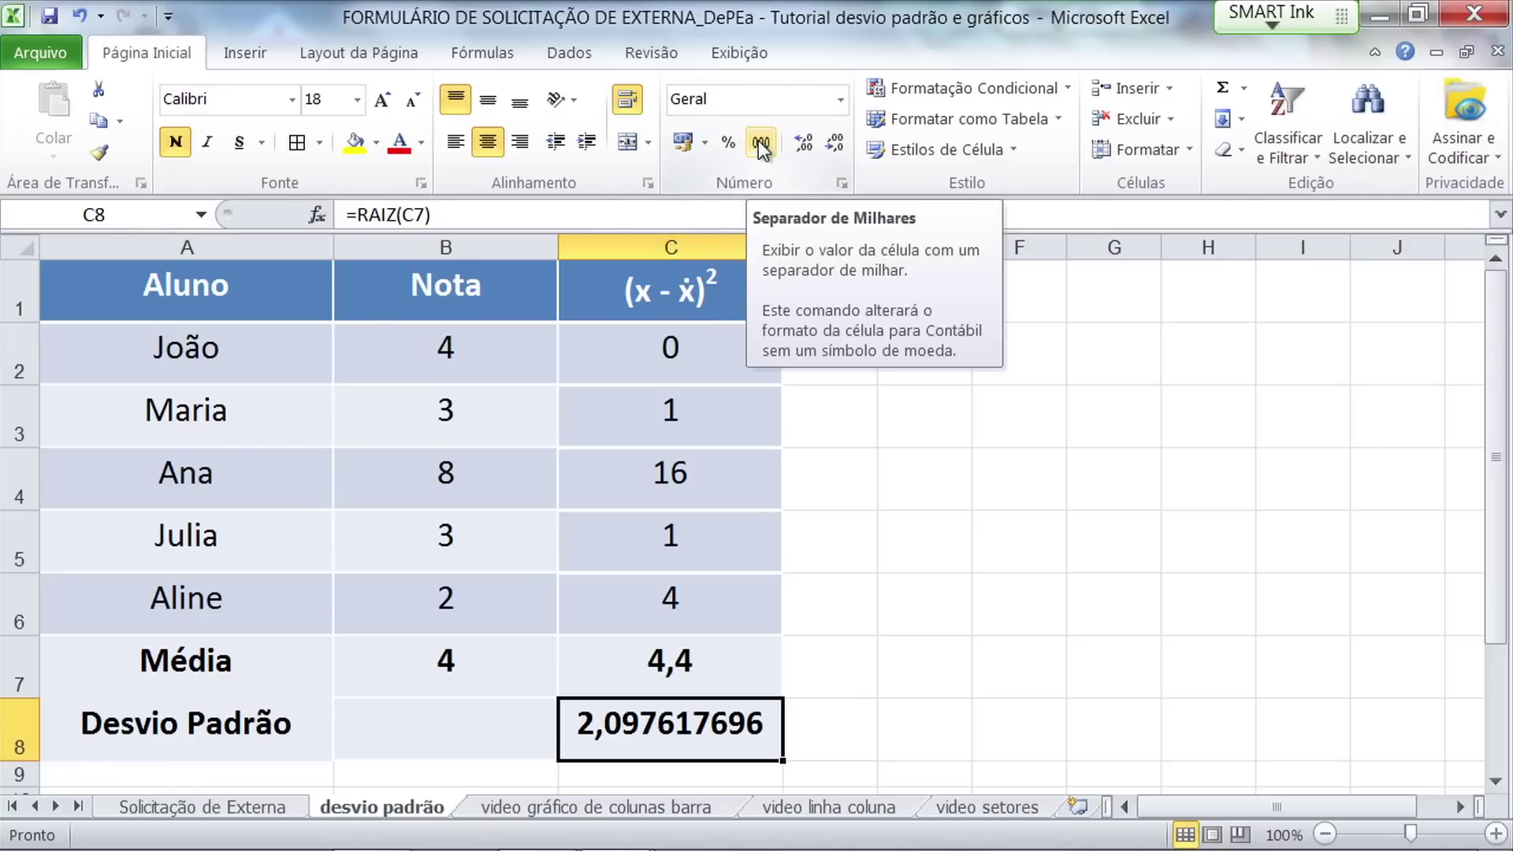
Step: Apply thousands-separator formatting to the standard deviation result
left_click(758, 141)
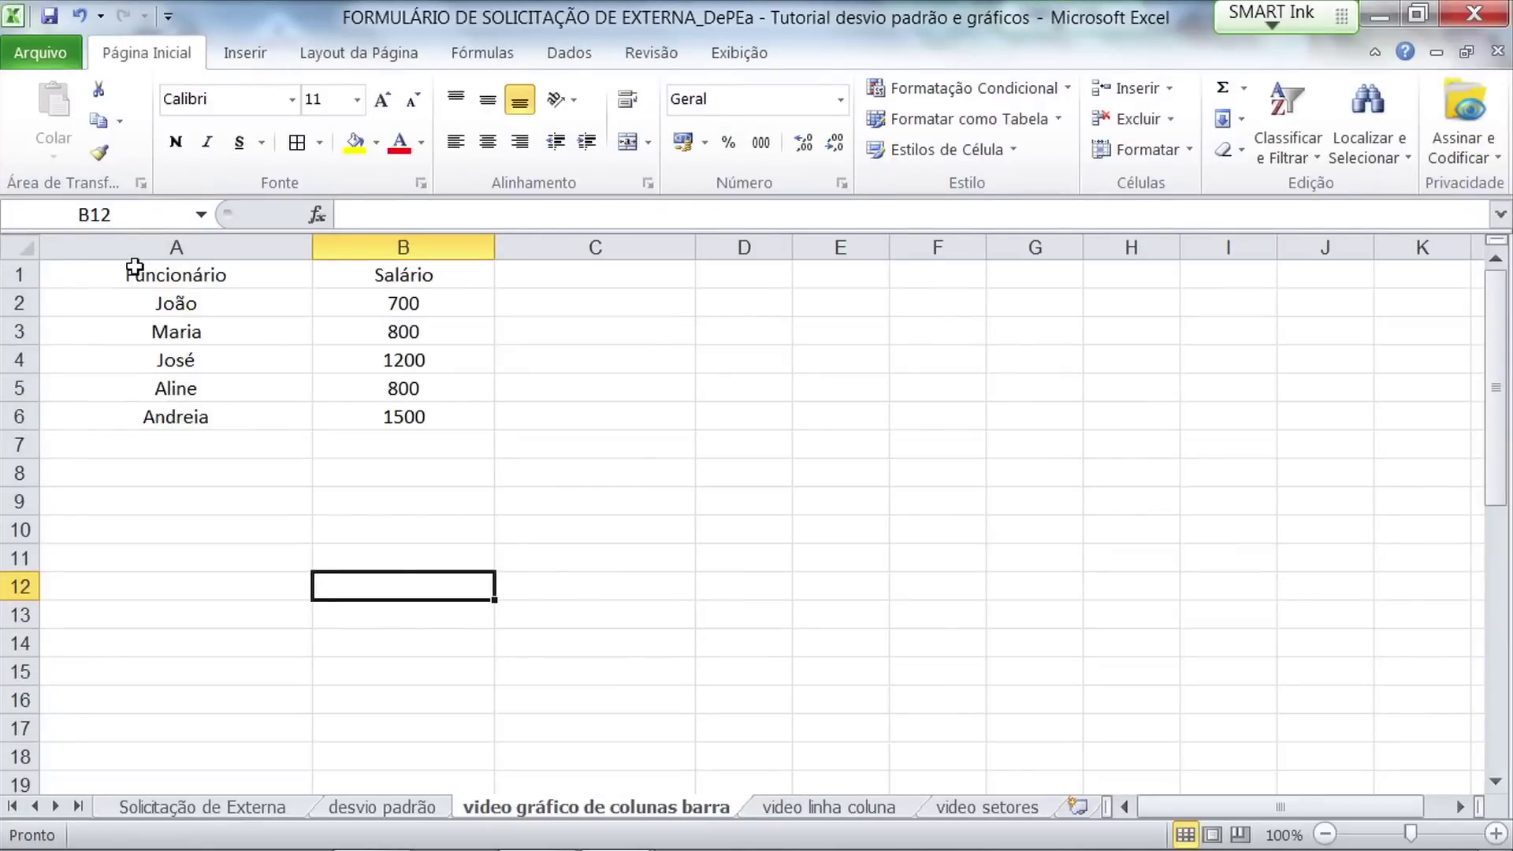
Step: Select the Funcionário/Salário table A1:B6 as the chart data
left_click(135, 267)
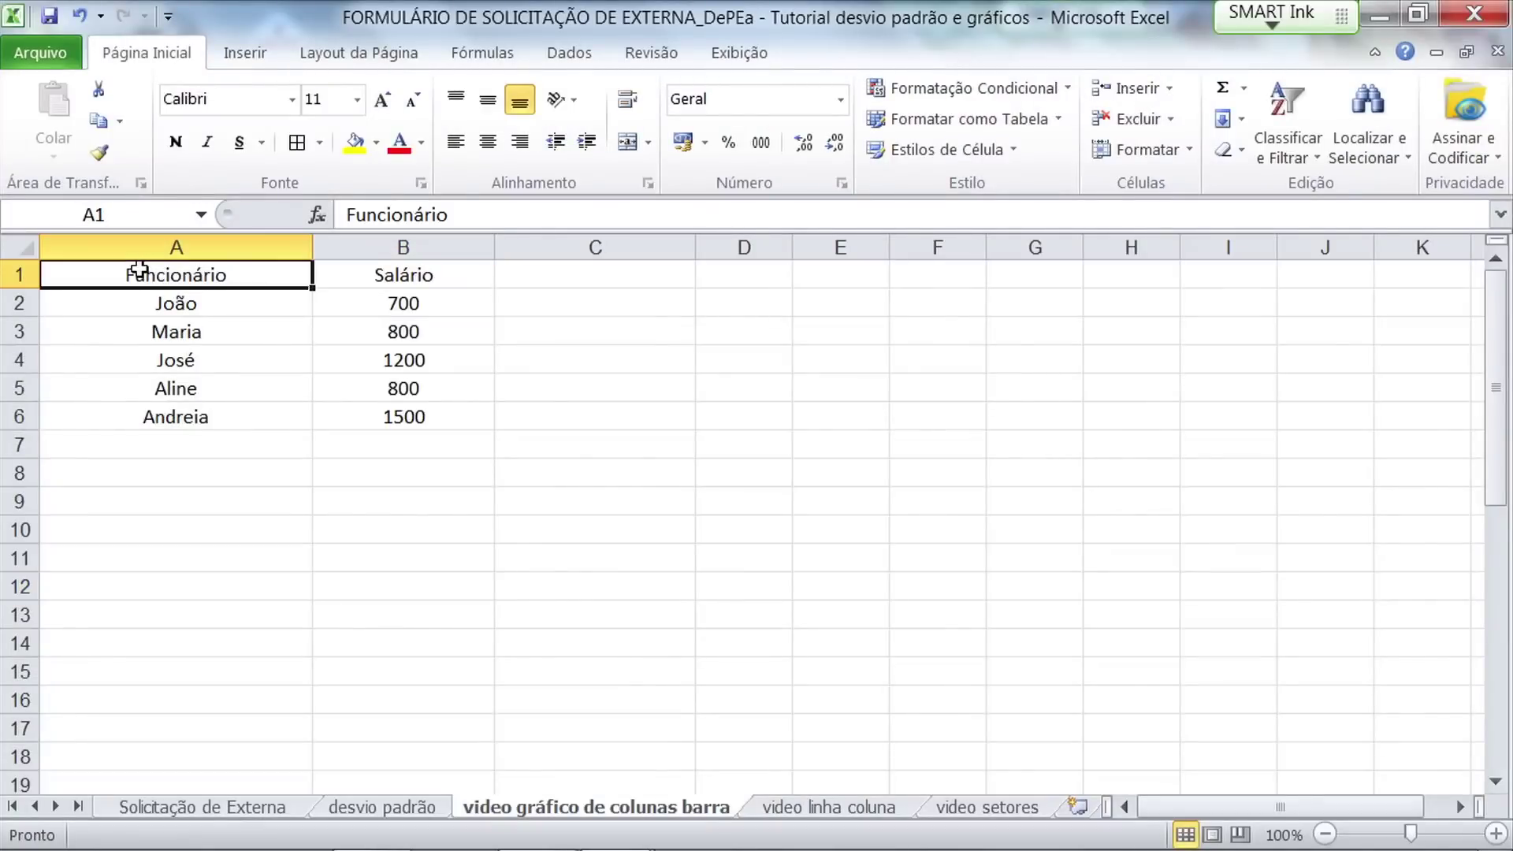
left_click(244, 551)
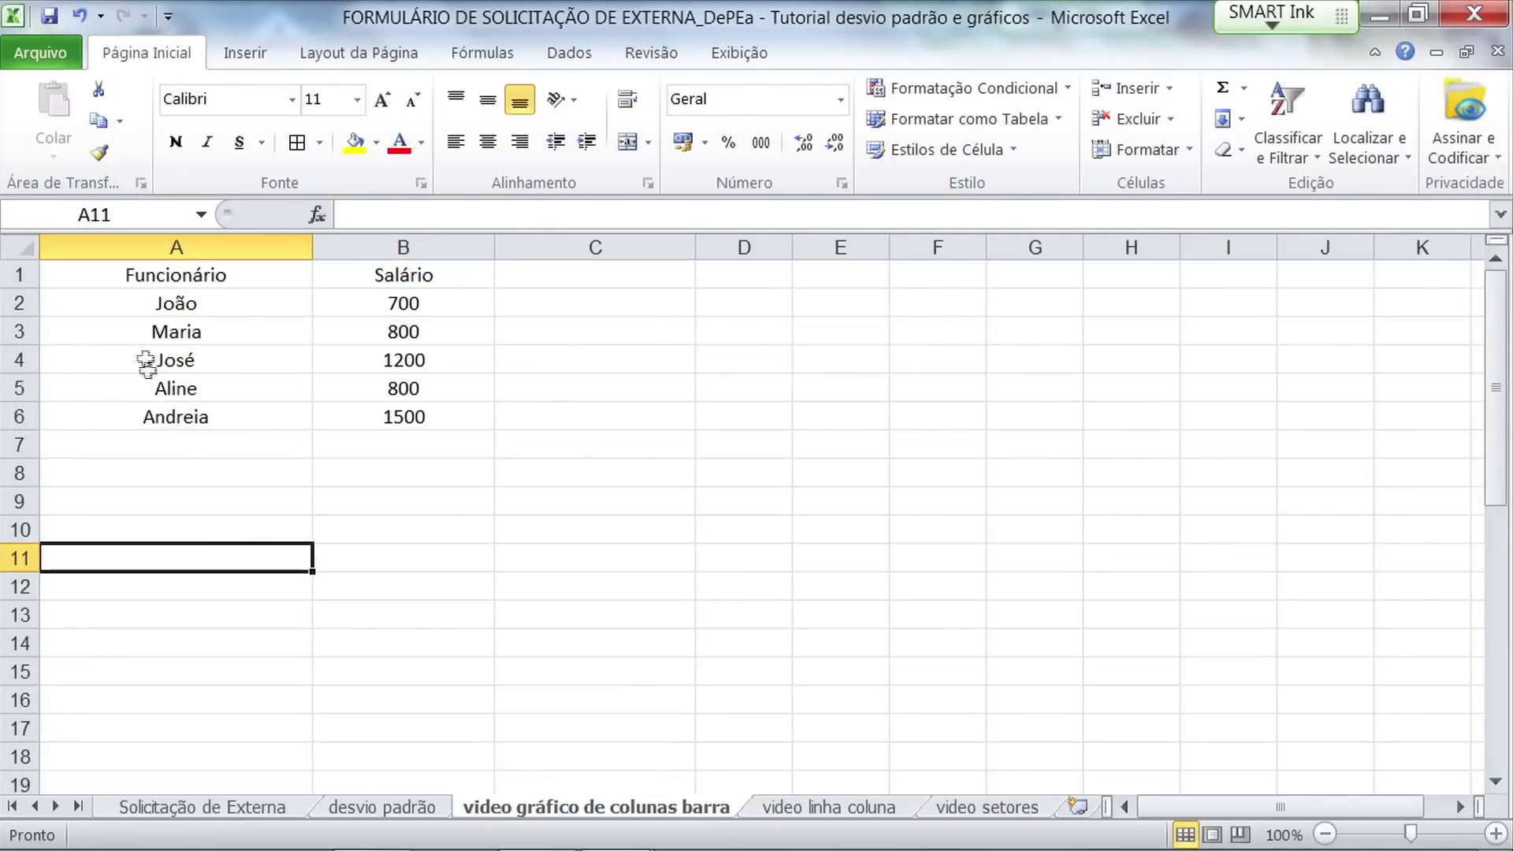
left_click(133, 273)
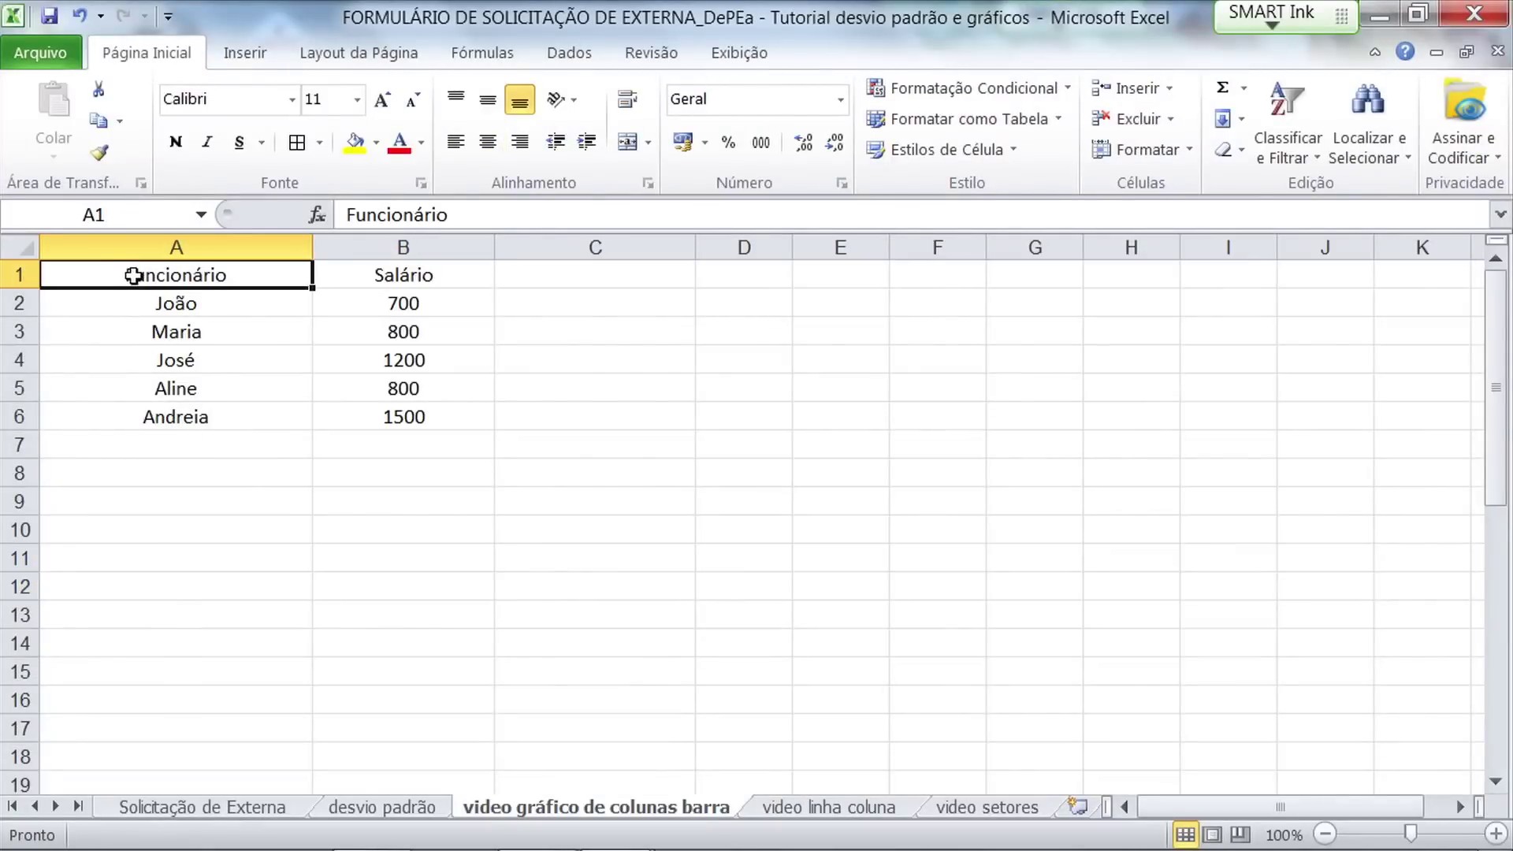
left_click(141, 306)
left_click(153, 332)
left_click(175, 365)
left_click_drag(175, 390, 172, 422)
mouse_move(384, 278)
left_mouse_down()
mouse_move(384, 410)
mouse_move(335, 416)
left_mouse_up()
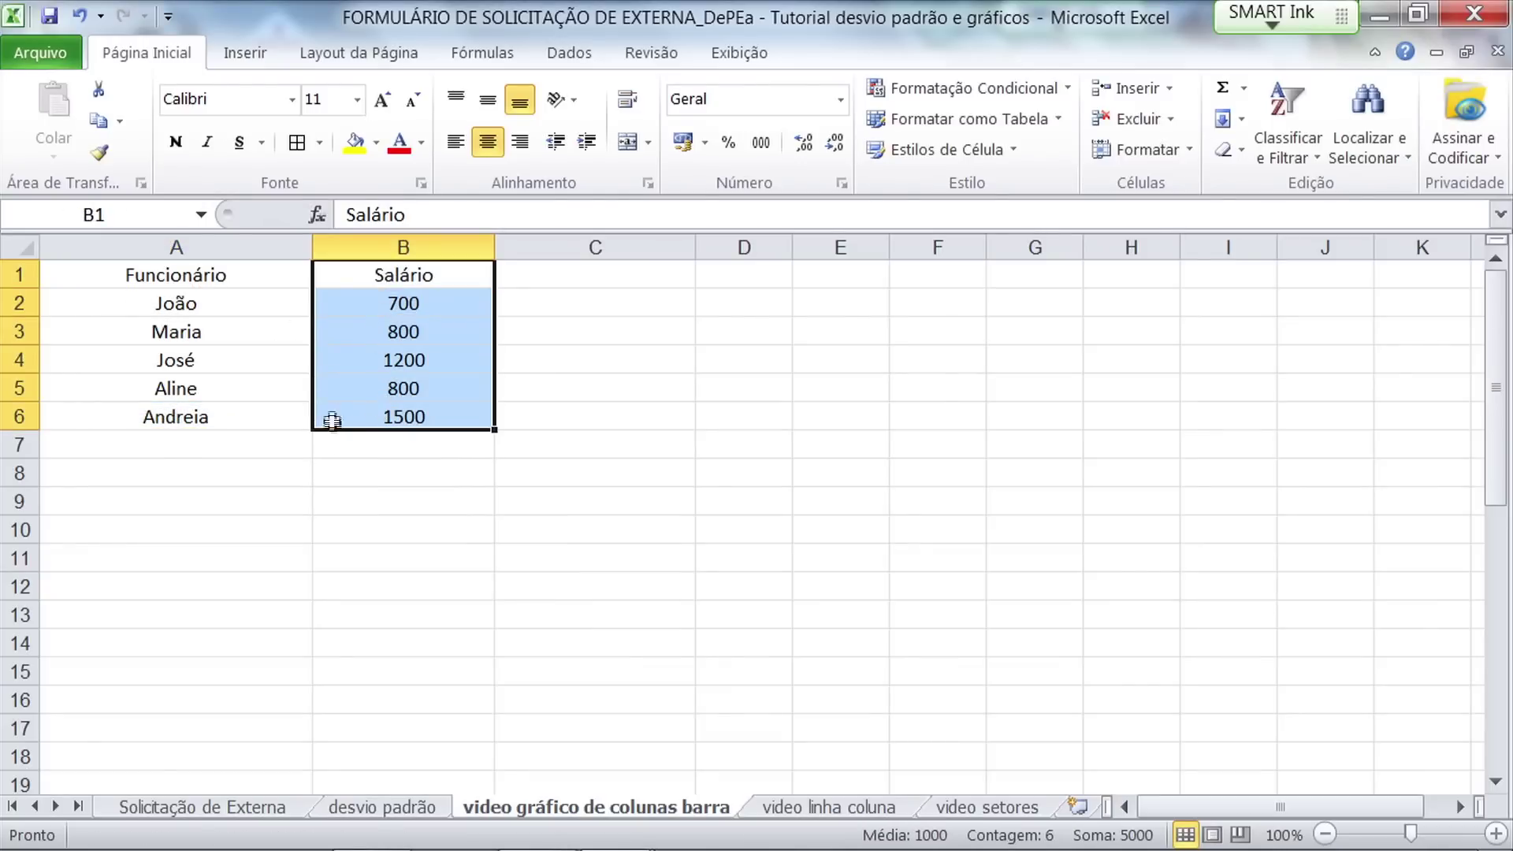
left_click(241, 469)
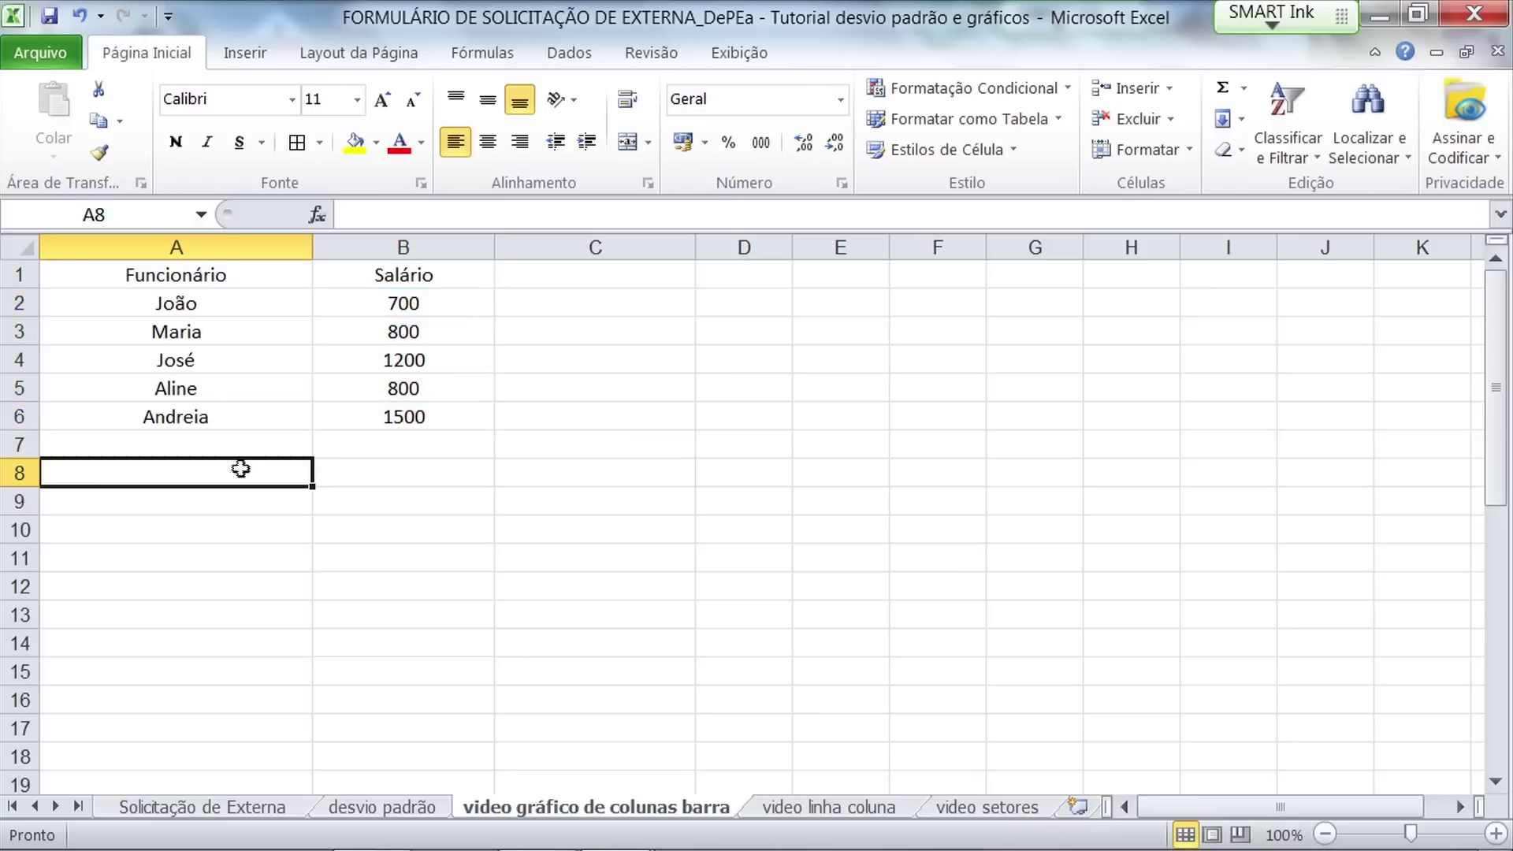
left_click(119, 275)
left_click_drag(194, 282, 391, 426)
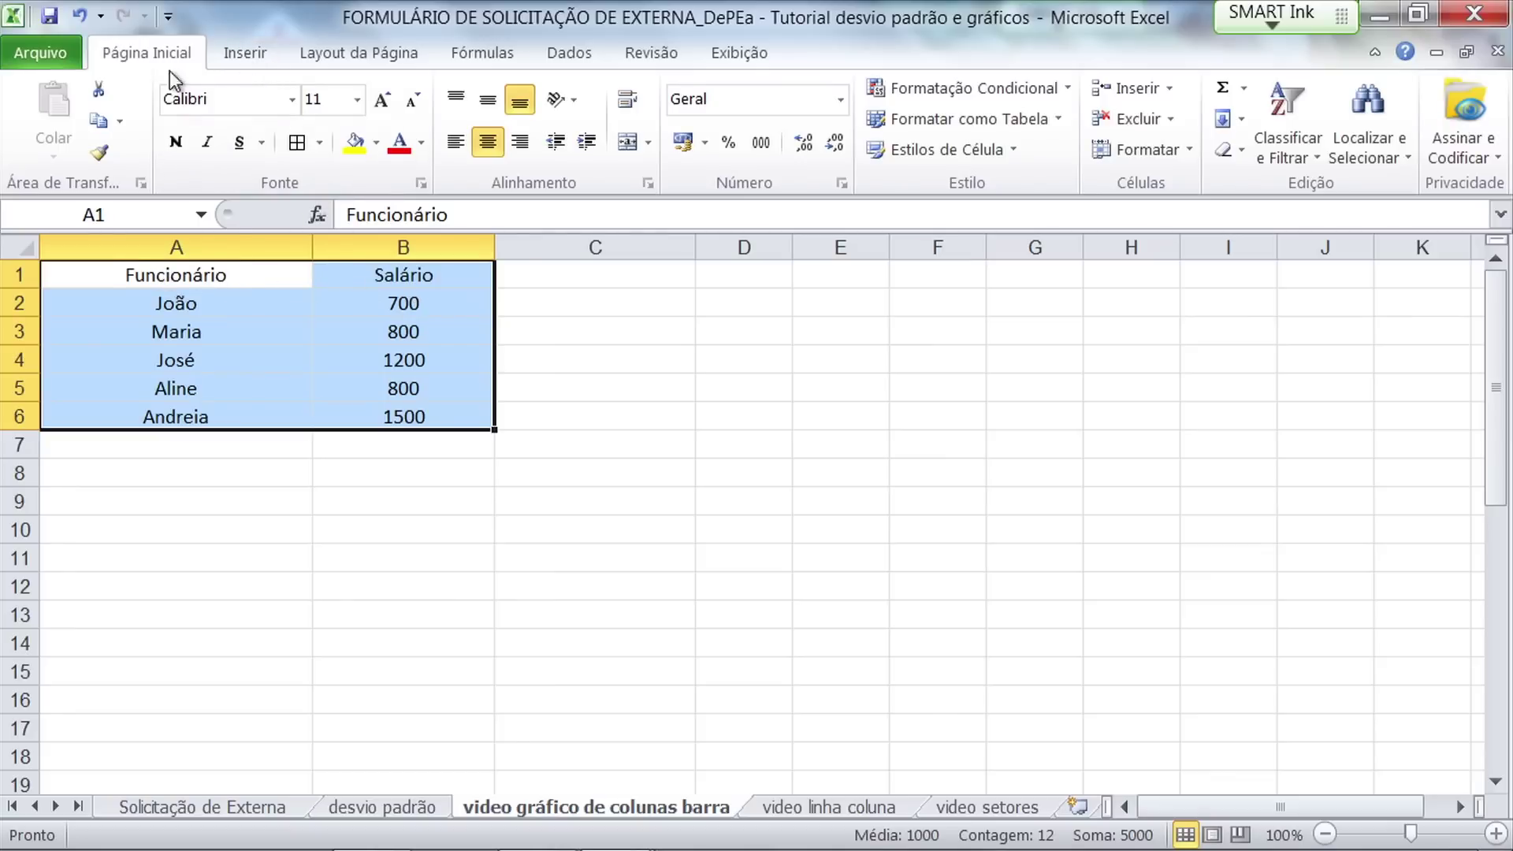
Step: Insert a clustered 2D column chart of the salaries and place it right of the table
left_click(246, 53)
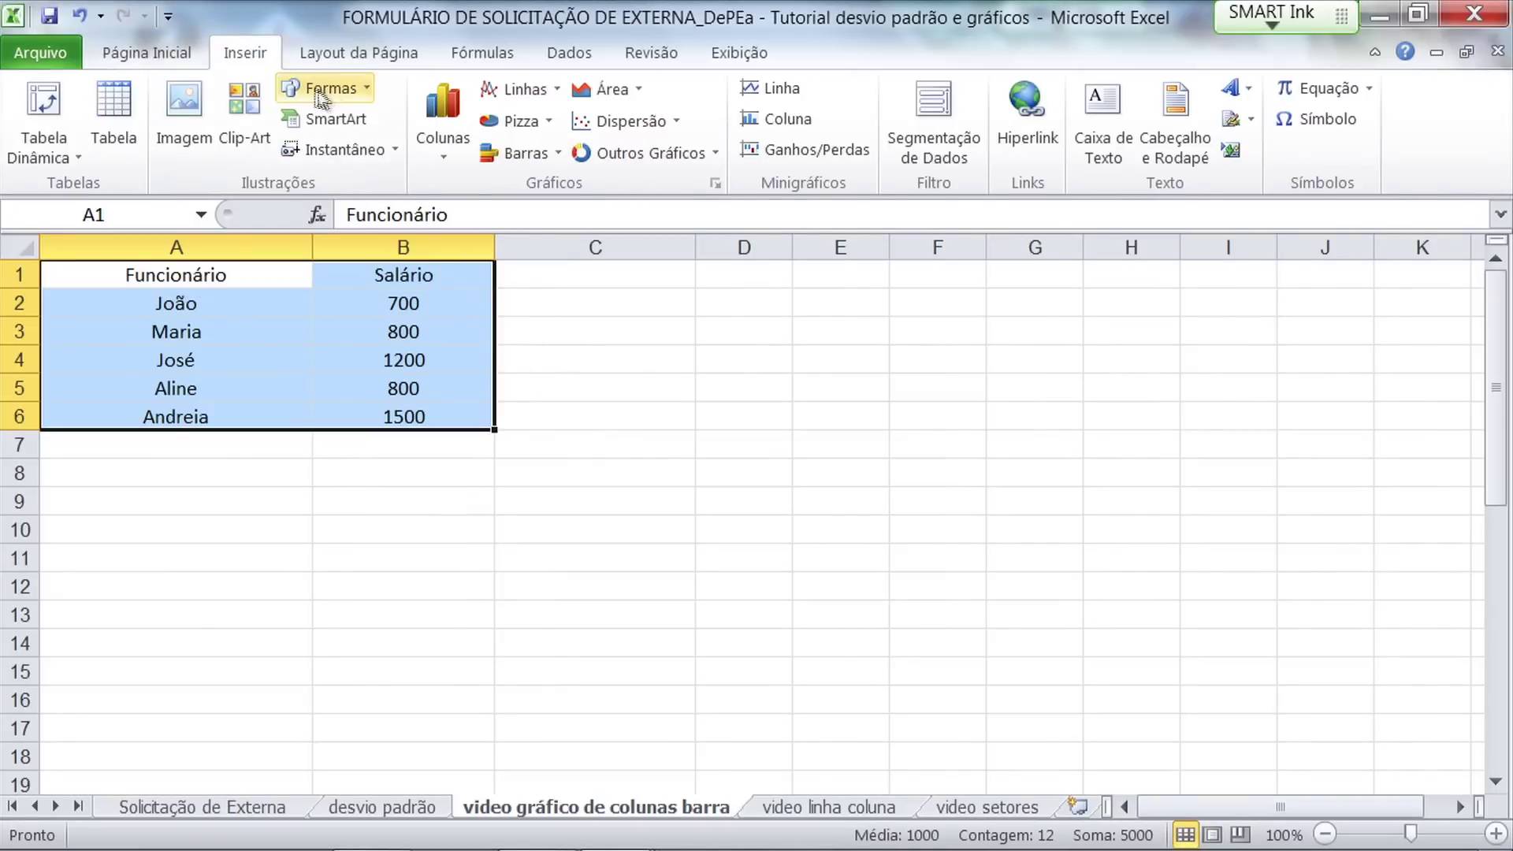
left_click(445, 119)
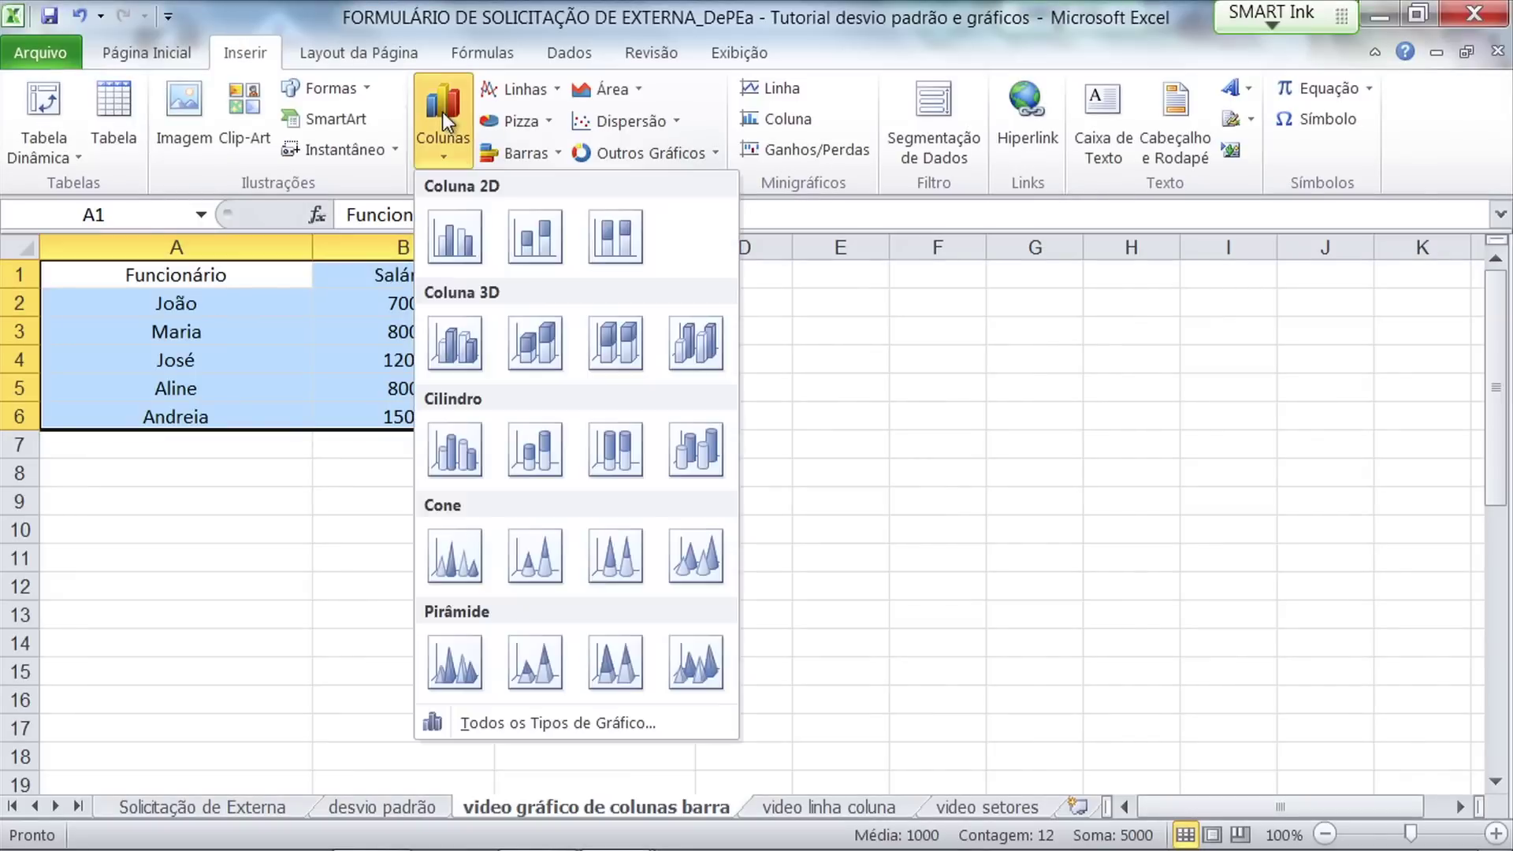
left_click(461, 243)
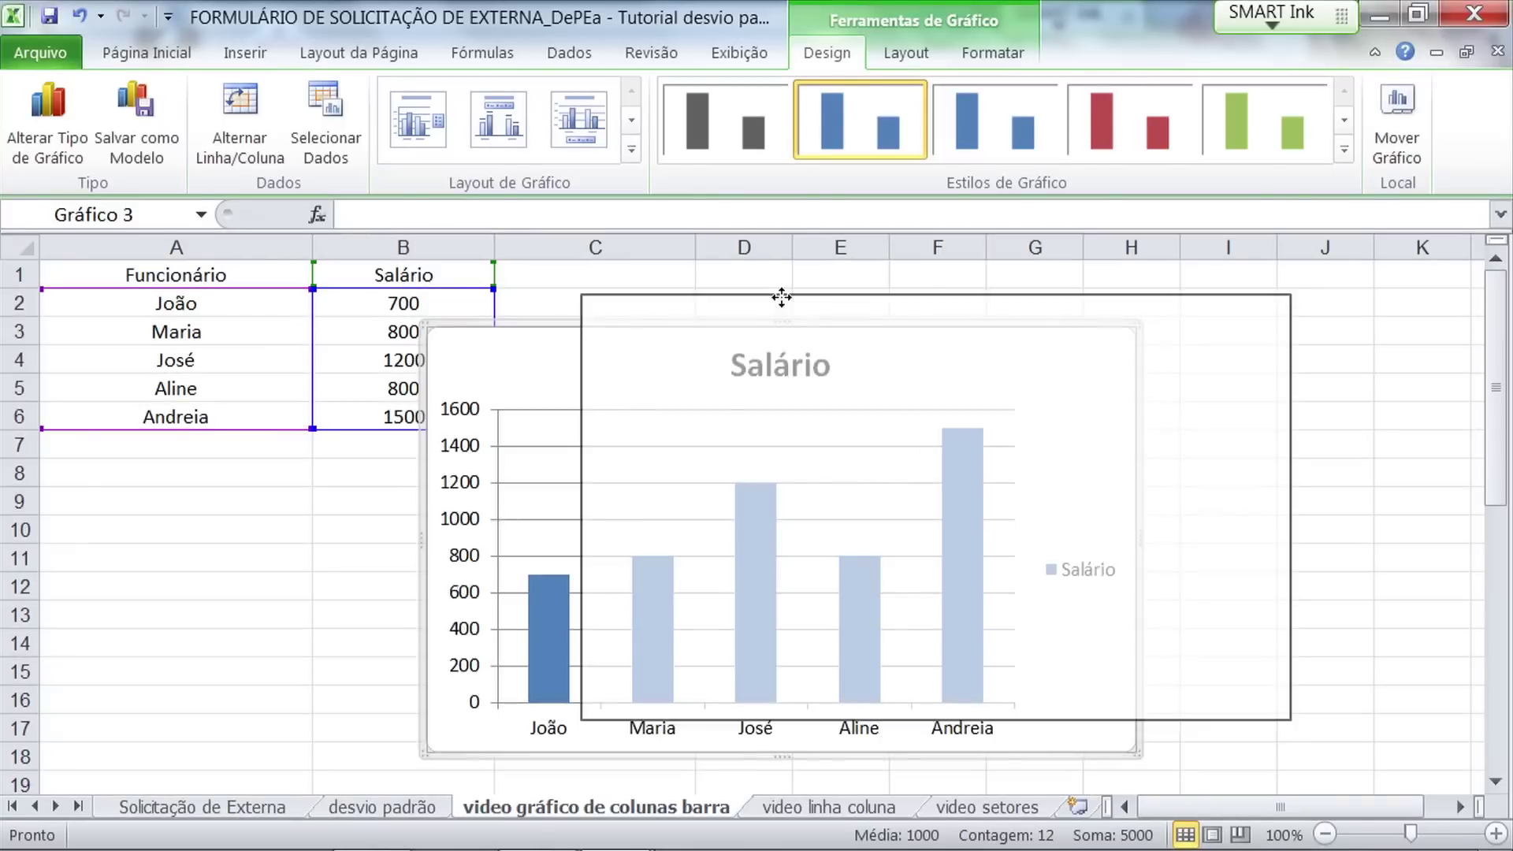
left_click_drag(622, 331, 777, 299)
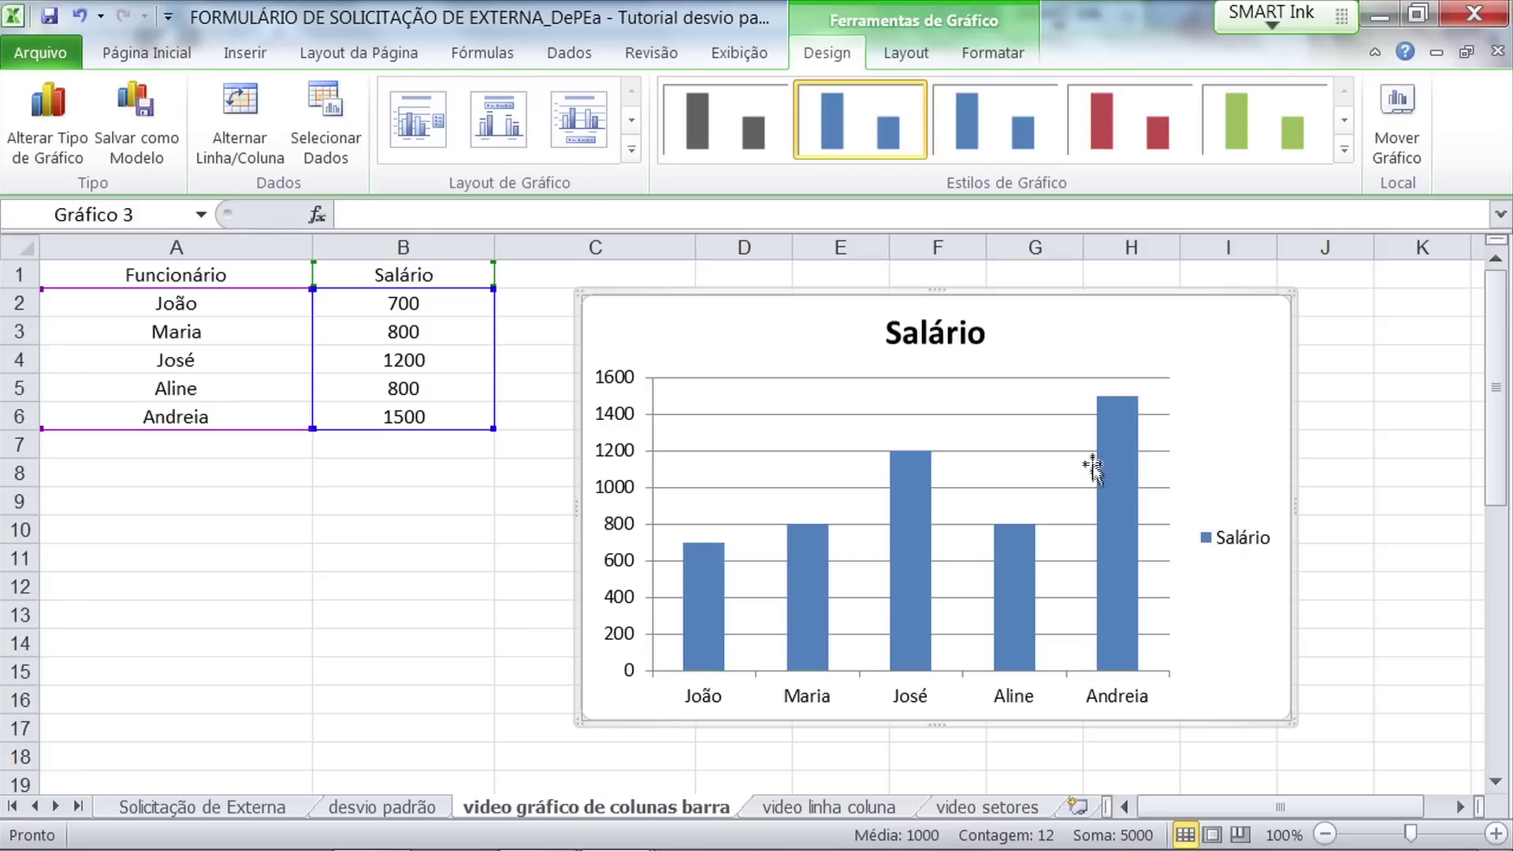
Step: Add data labels to the Salário series, showing 700, 800, 1200, 800 and 1500
left_click(1115, 483)
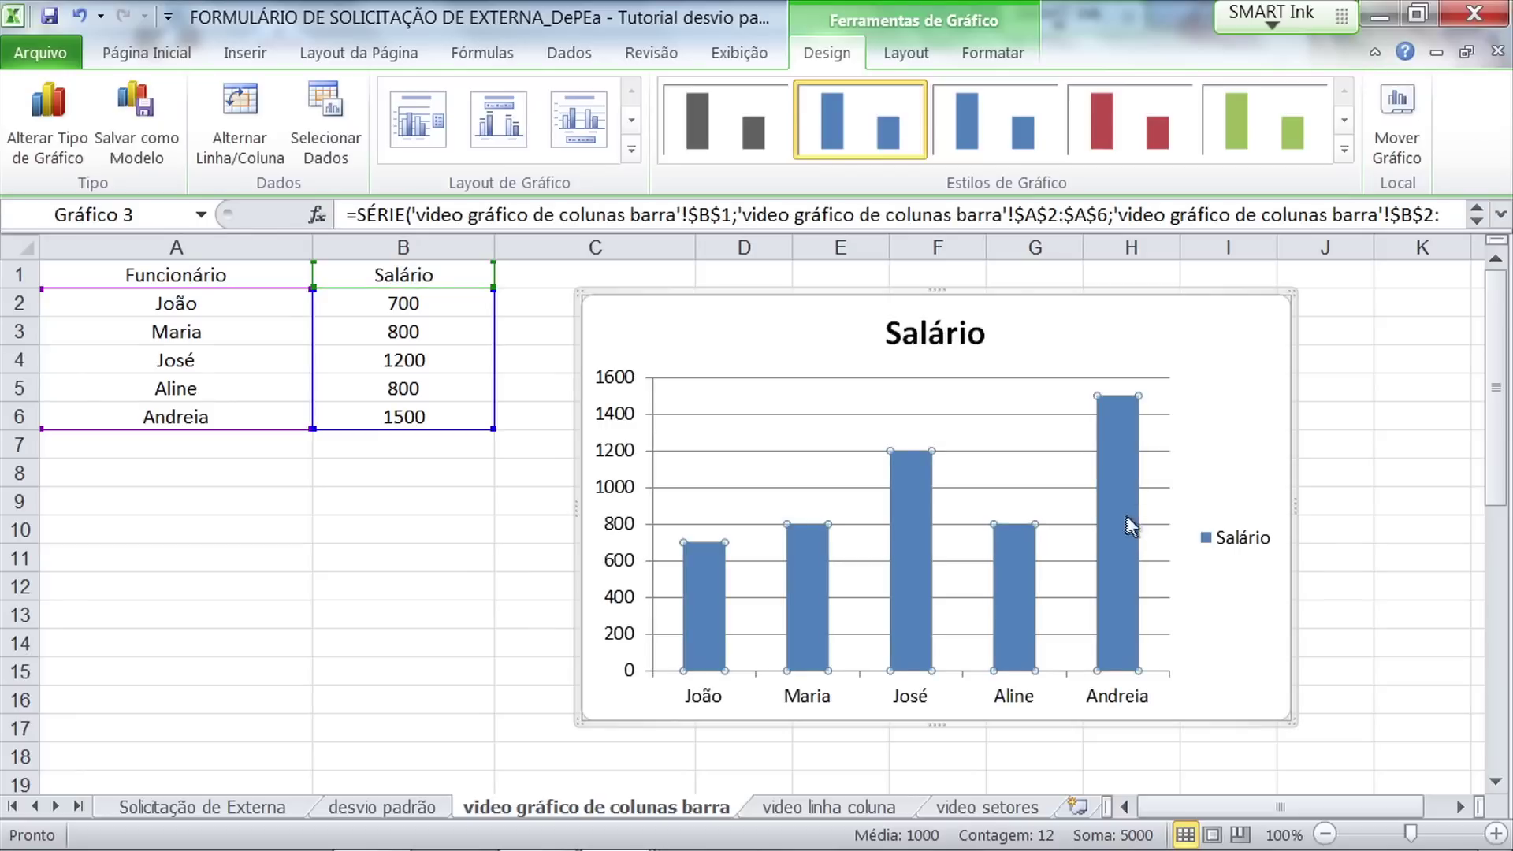
right_click(1117, 454)
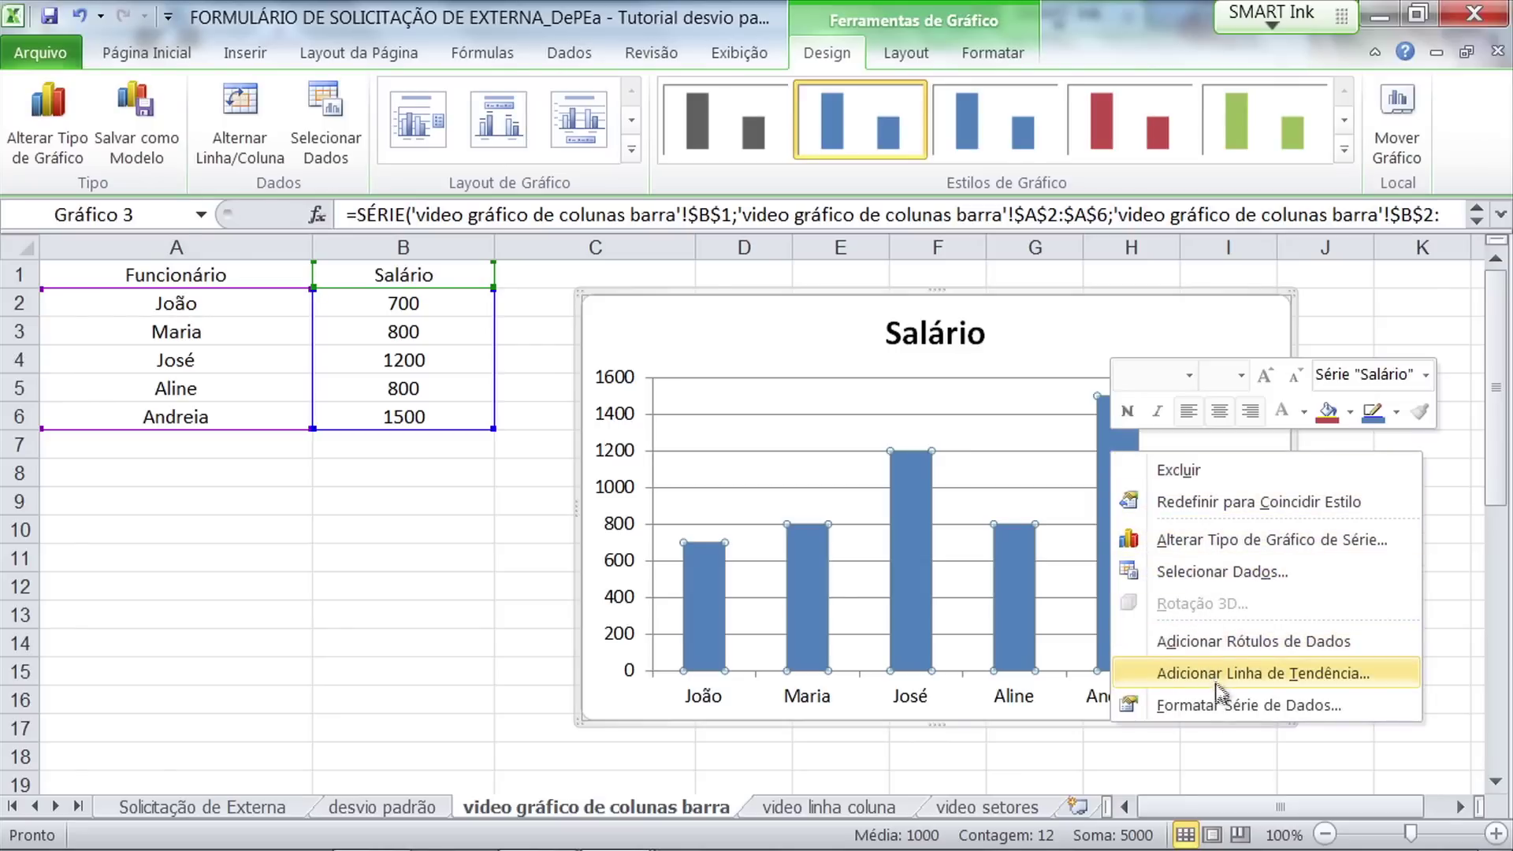
left_click(1212, 642)
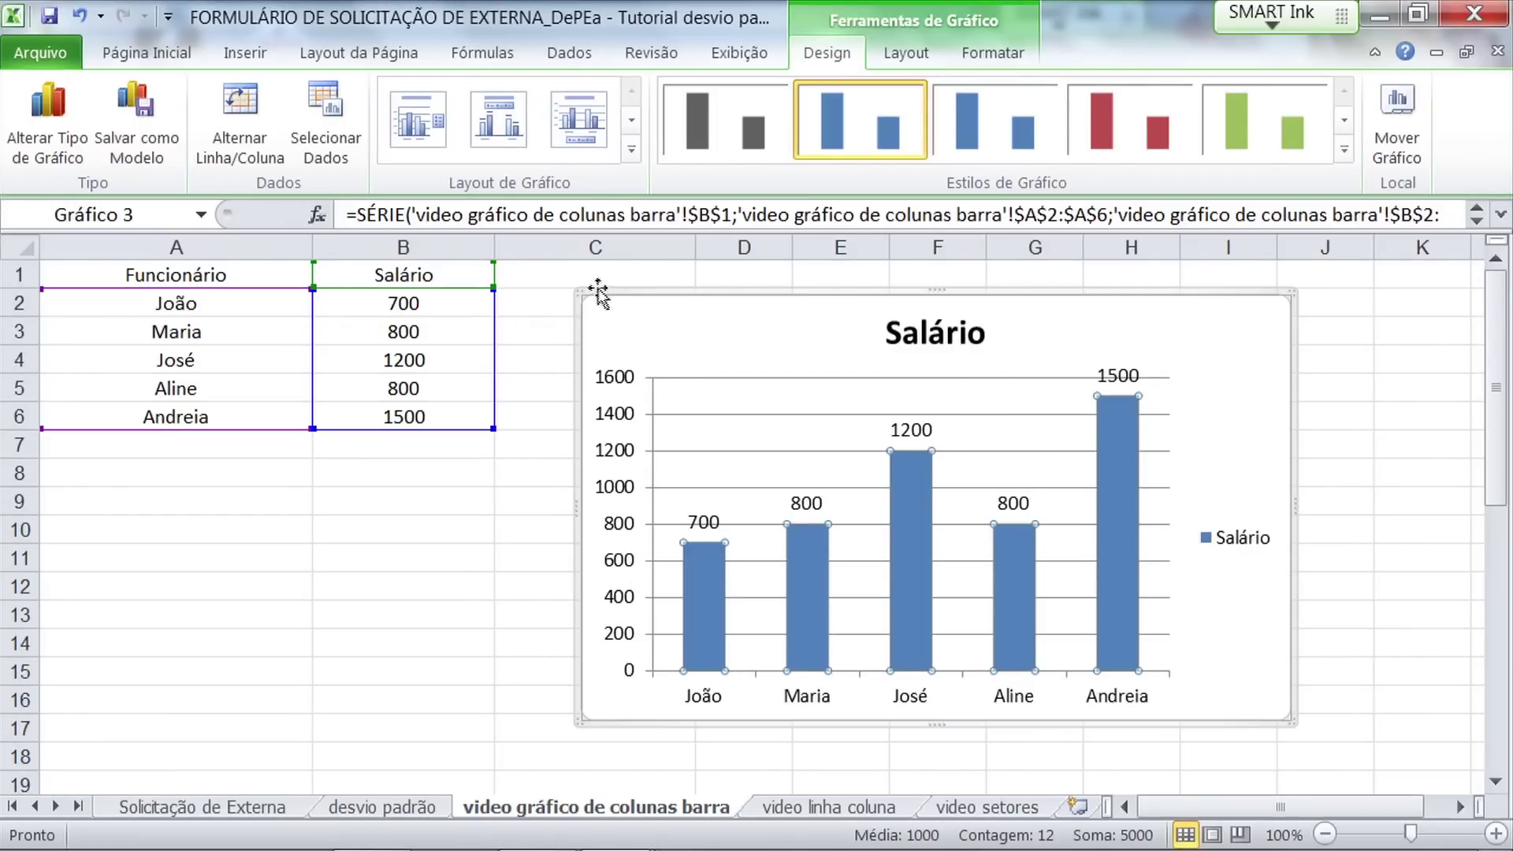
left_click(419, 529)
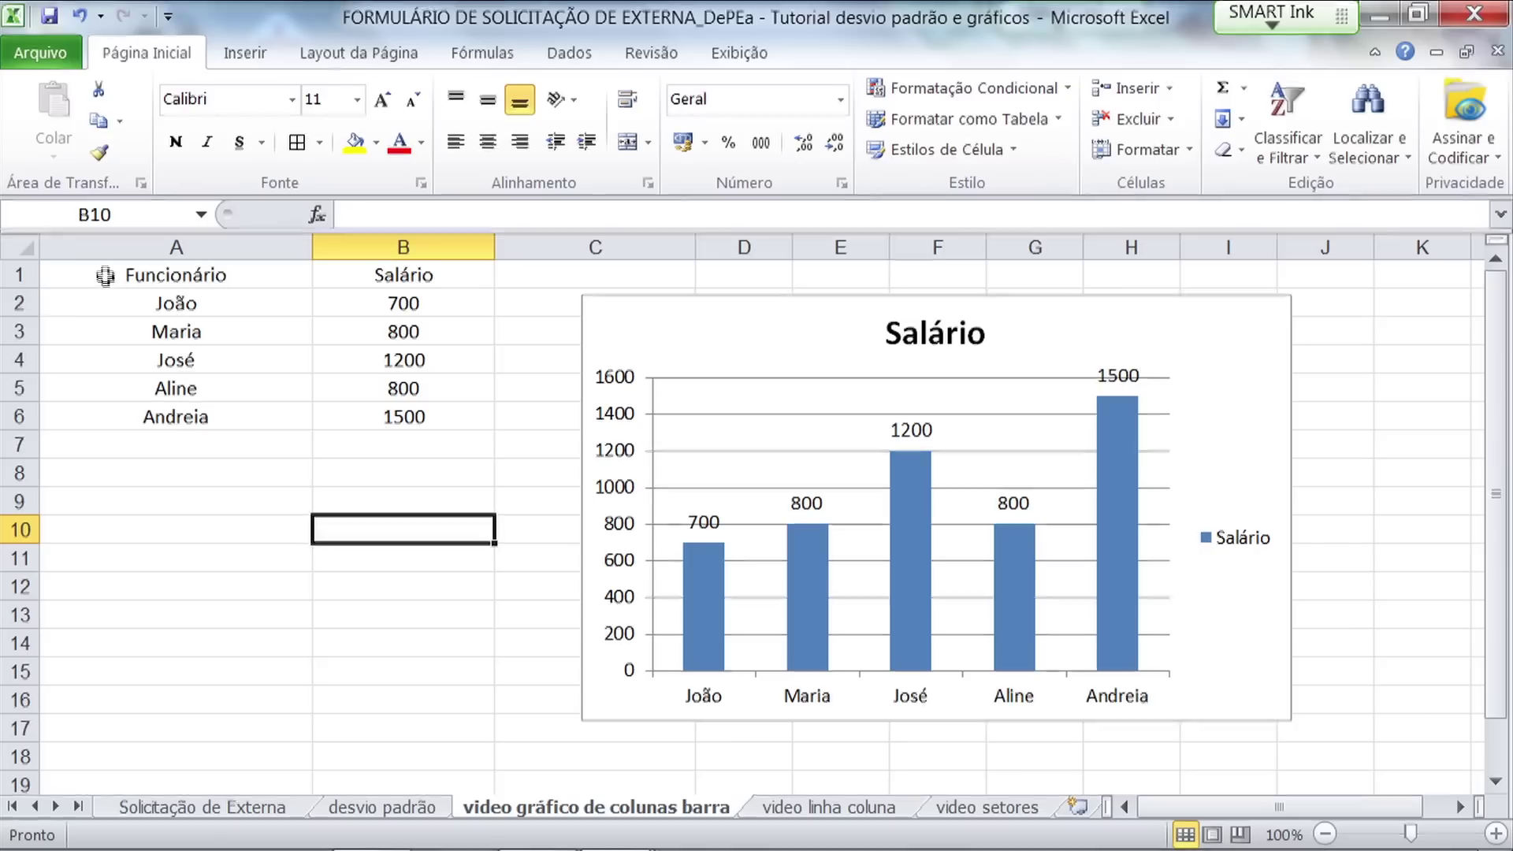
Step: Insert a clustered 2D bar chart of A1:B6 and place it below the column chart
left_click_drag(102, 270, 363, 405)
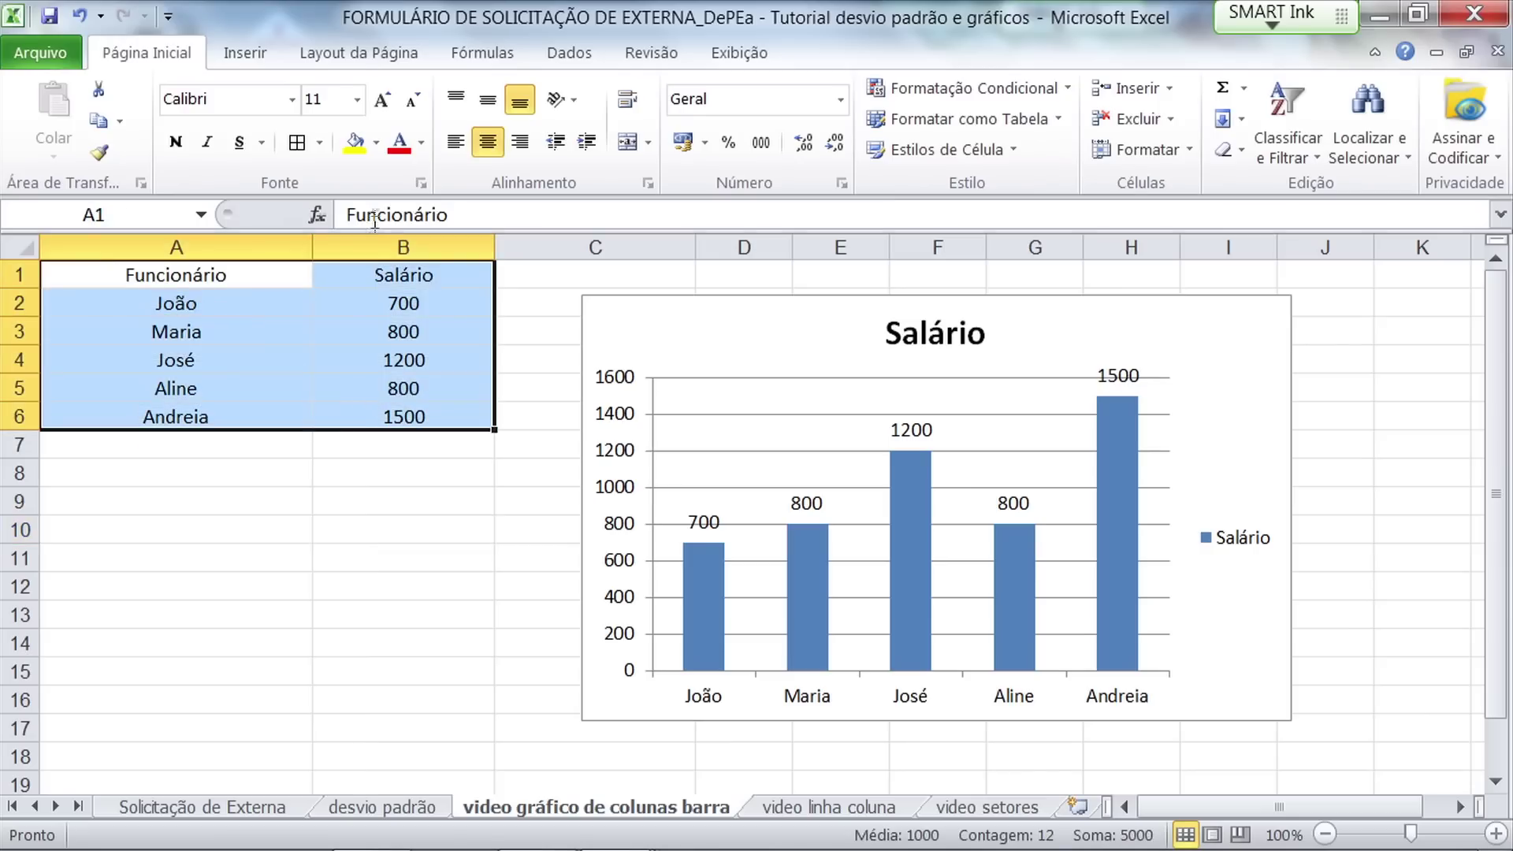
left_click(257, 56)
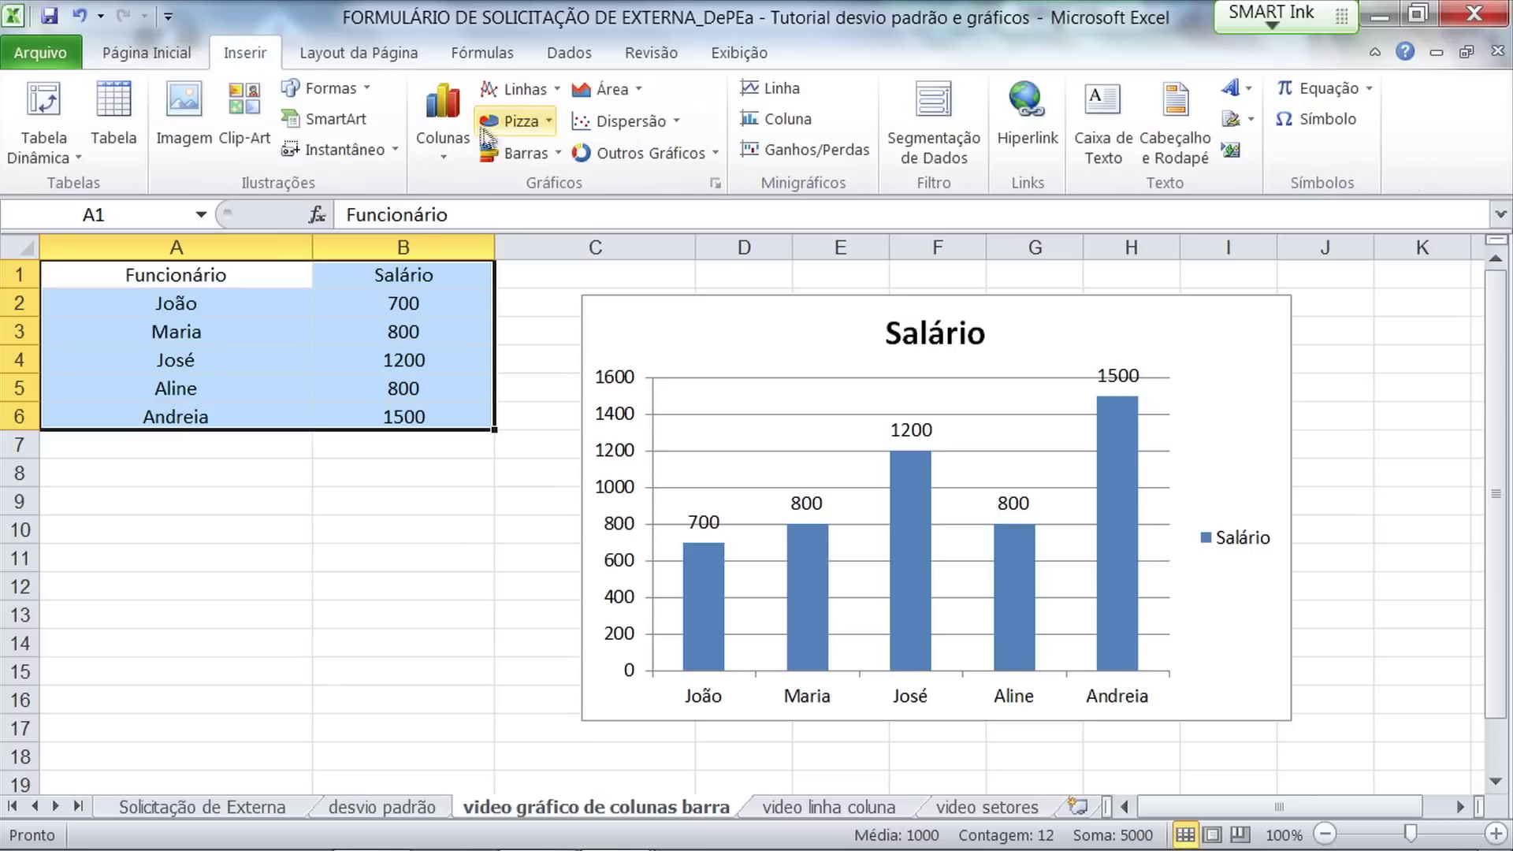
left_click(531, 160)
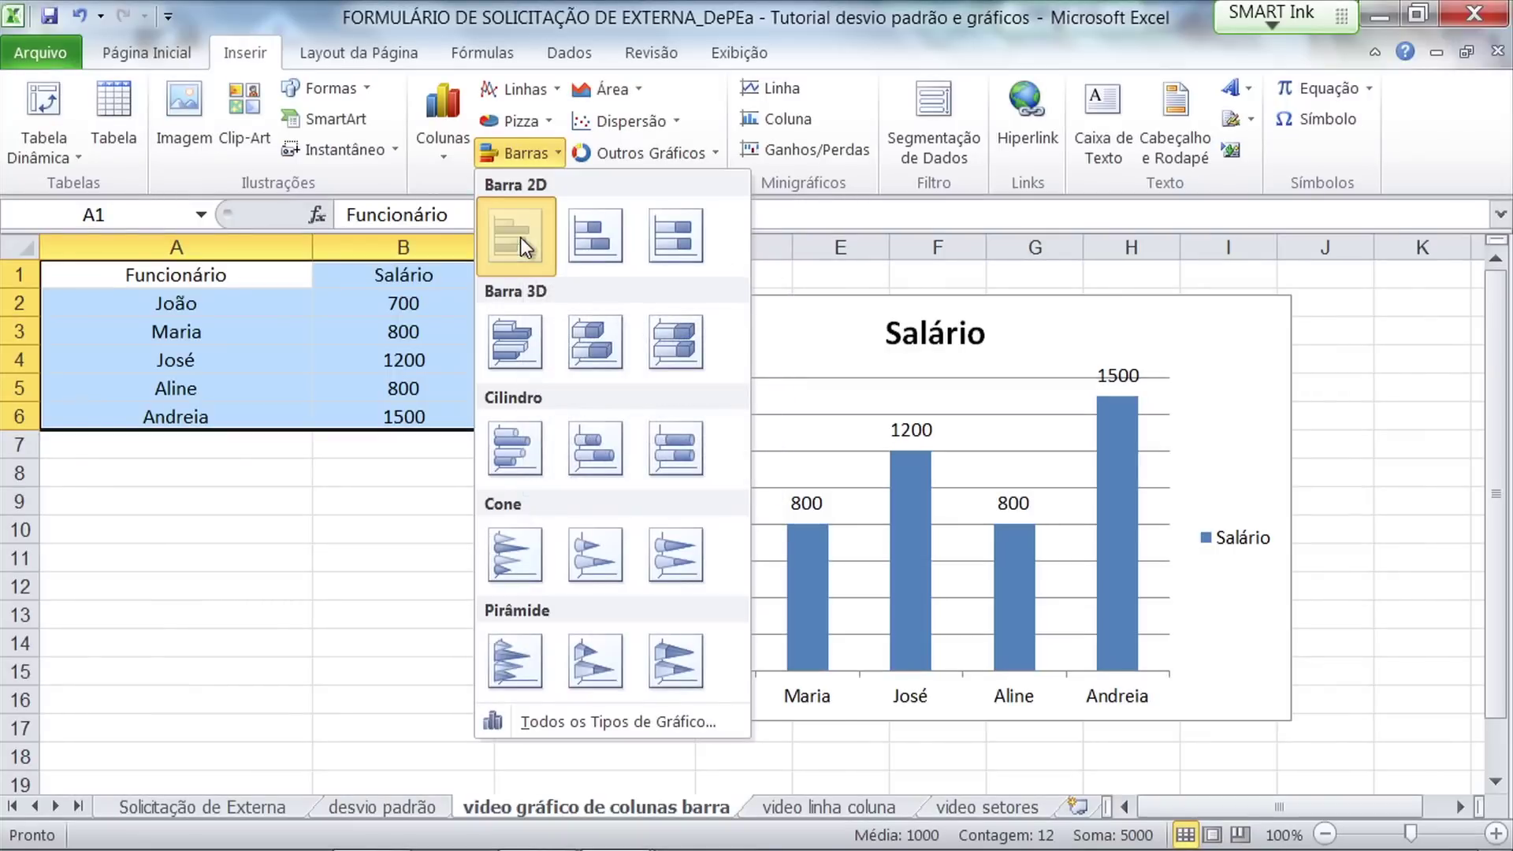
left_click(520, 238)
left_click_drag(626, 443, 528, 364)
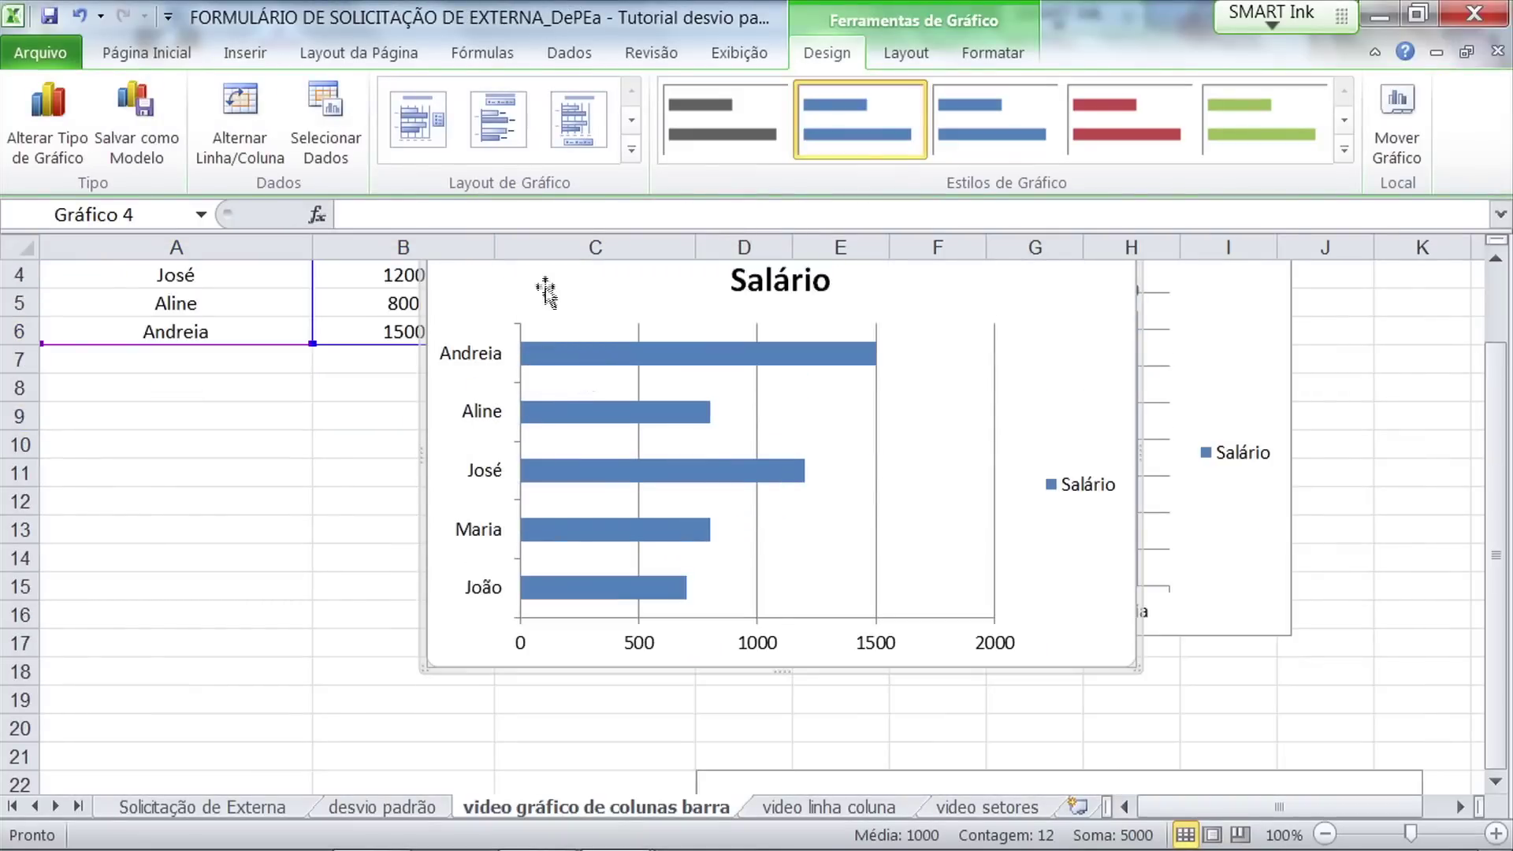
mouse_move(545, 292)
left_mouse_down()
mouse_move(494, 455)
mouse_move(721, 656)
left_mouse_up()
scroll(706, 611, "down", 3)
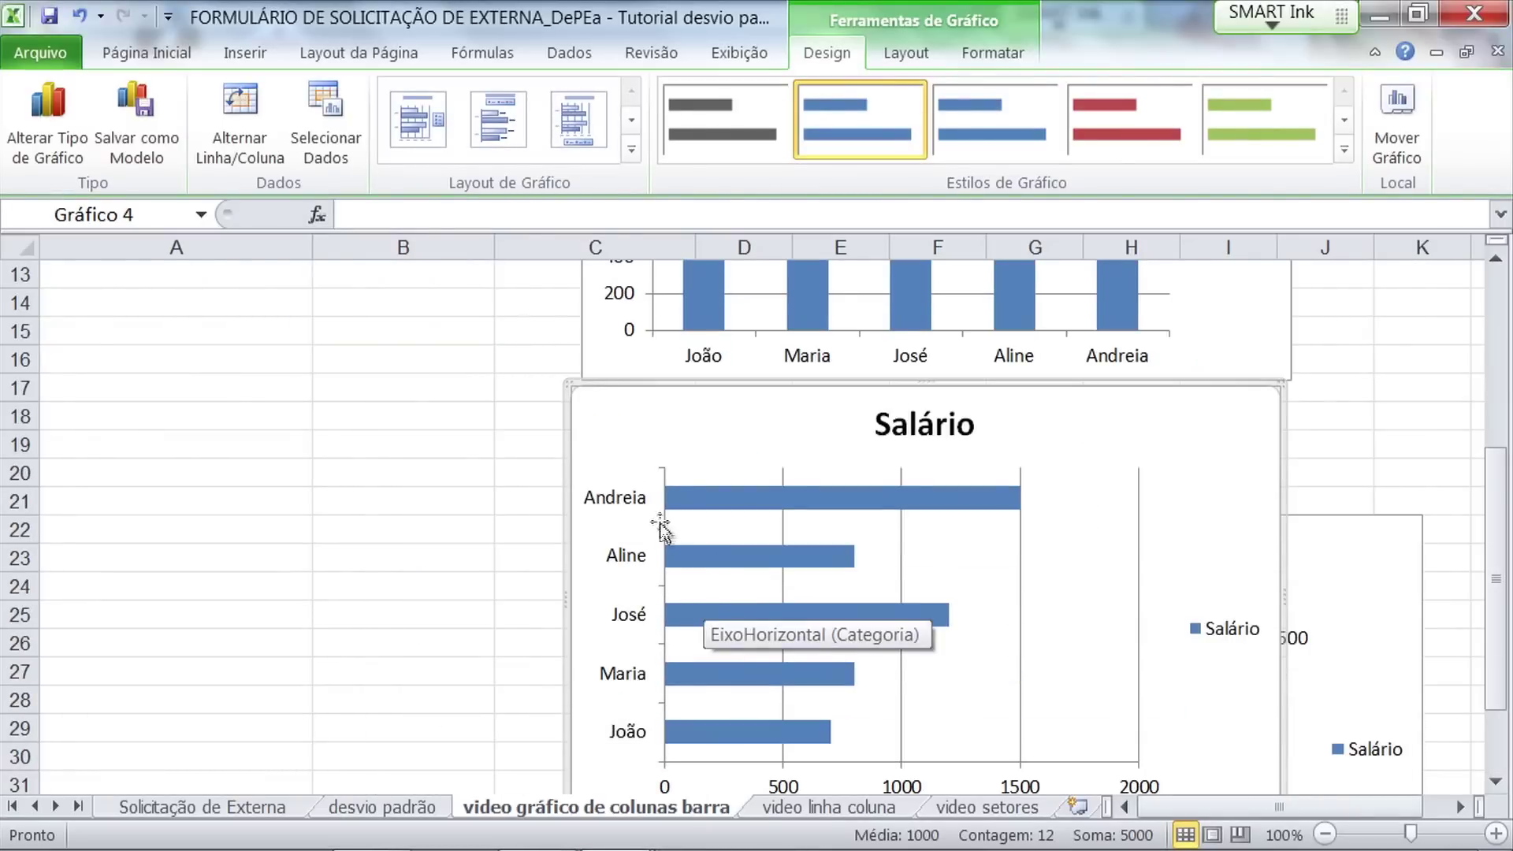
scroll(666, 520, "down", 1)
left_click(450, 533)
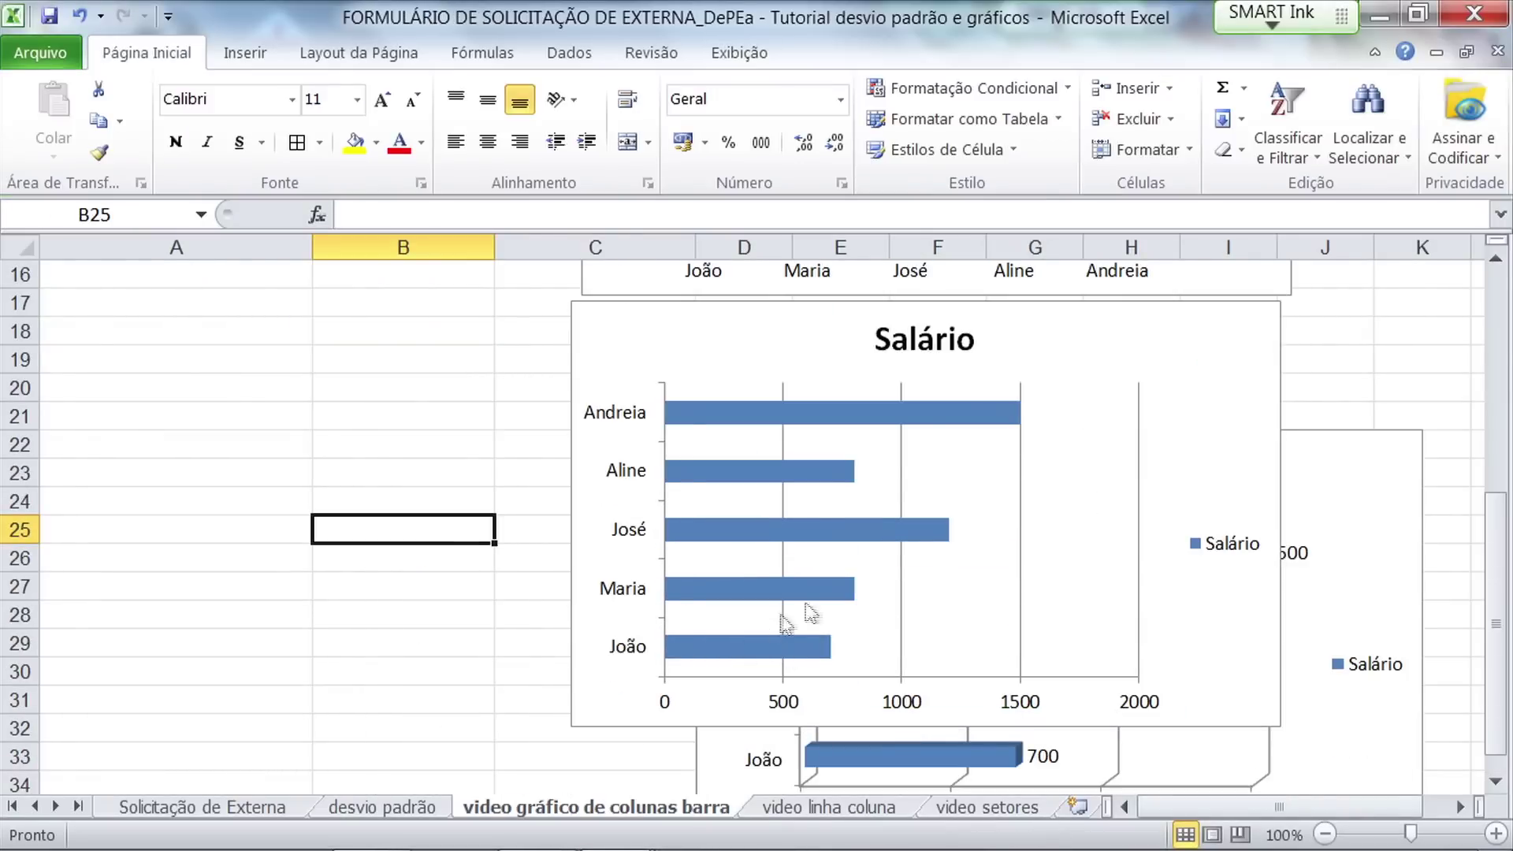
Step: Delete the leftover older chart hidden behind the new bar chart
left_click(1332, 498)
key("Delete")
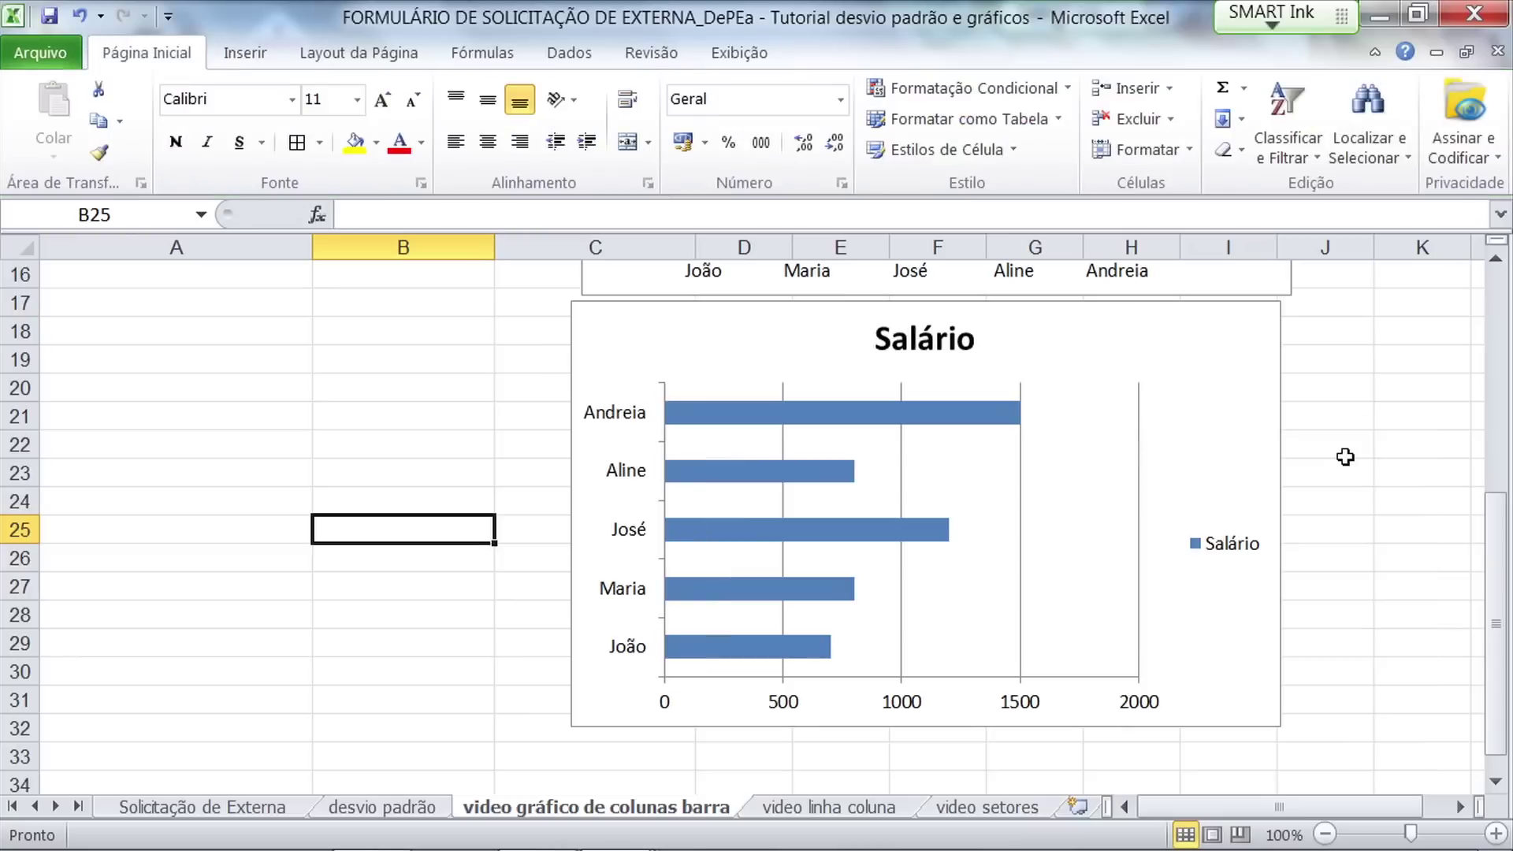
left_click(1070, 526)
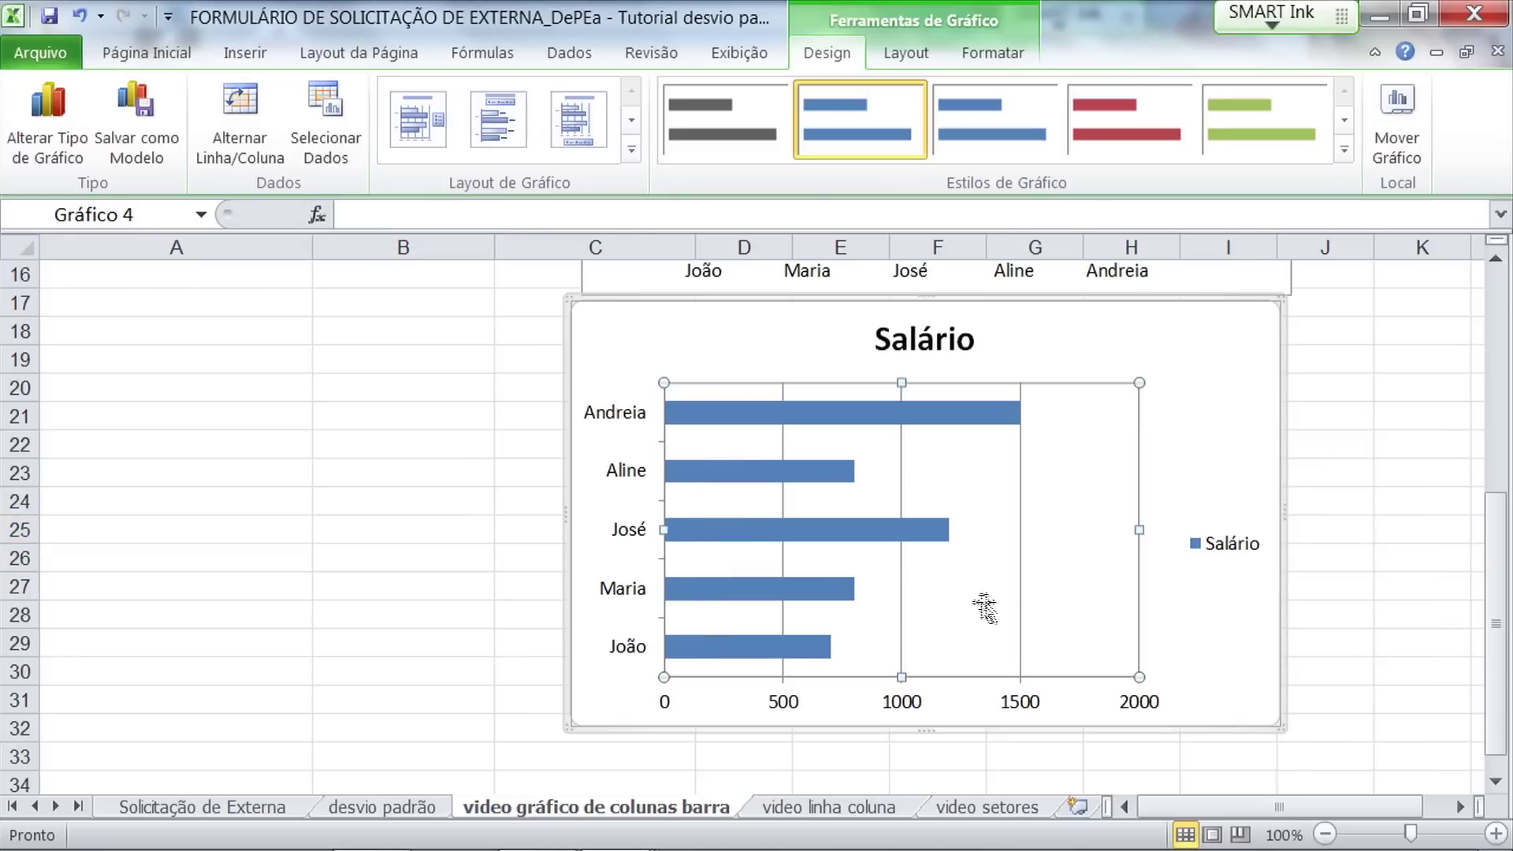
Step: Add data labels showing each employee's salary to the Salário bar chart
left_click(845, 418)
right_click(845, 417)
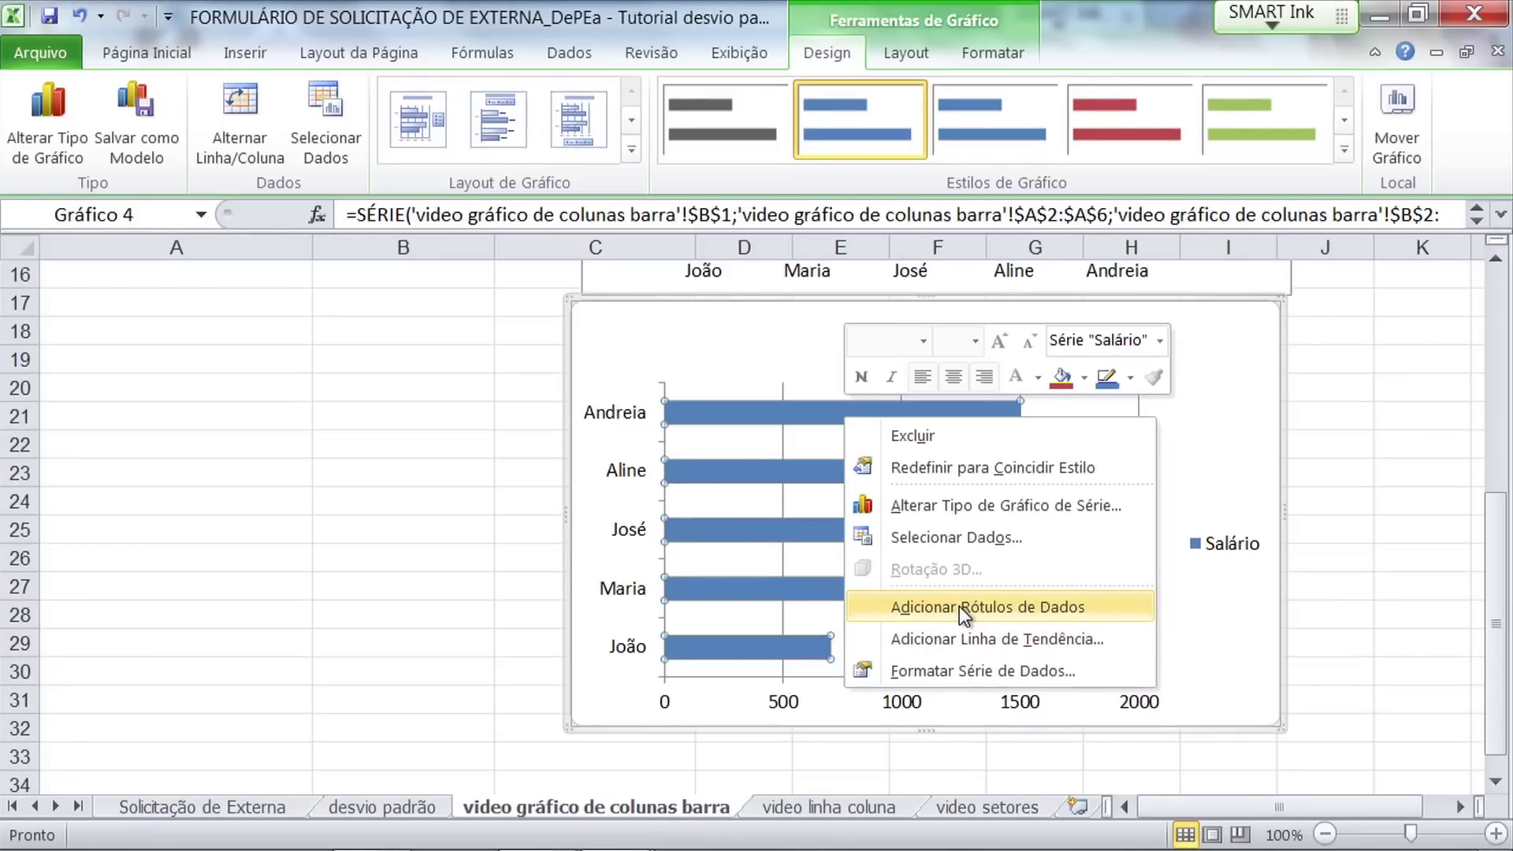
left_click(963, 613)
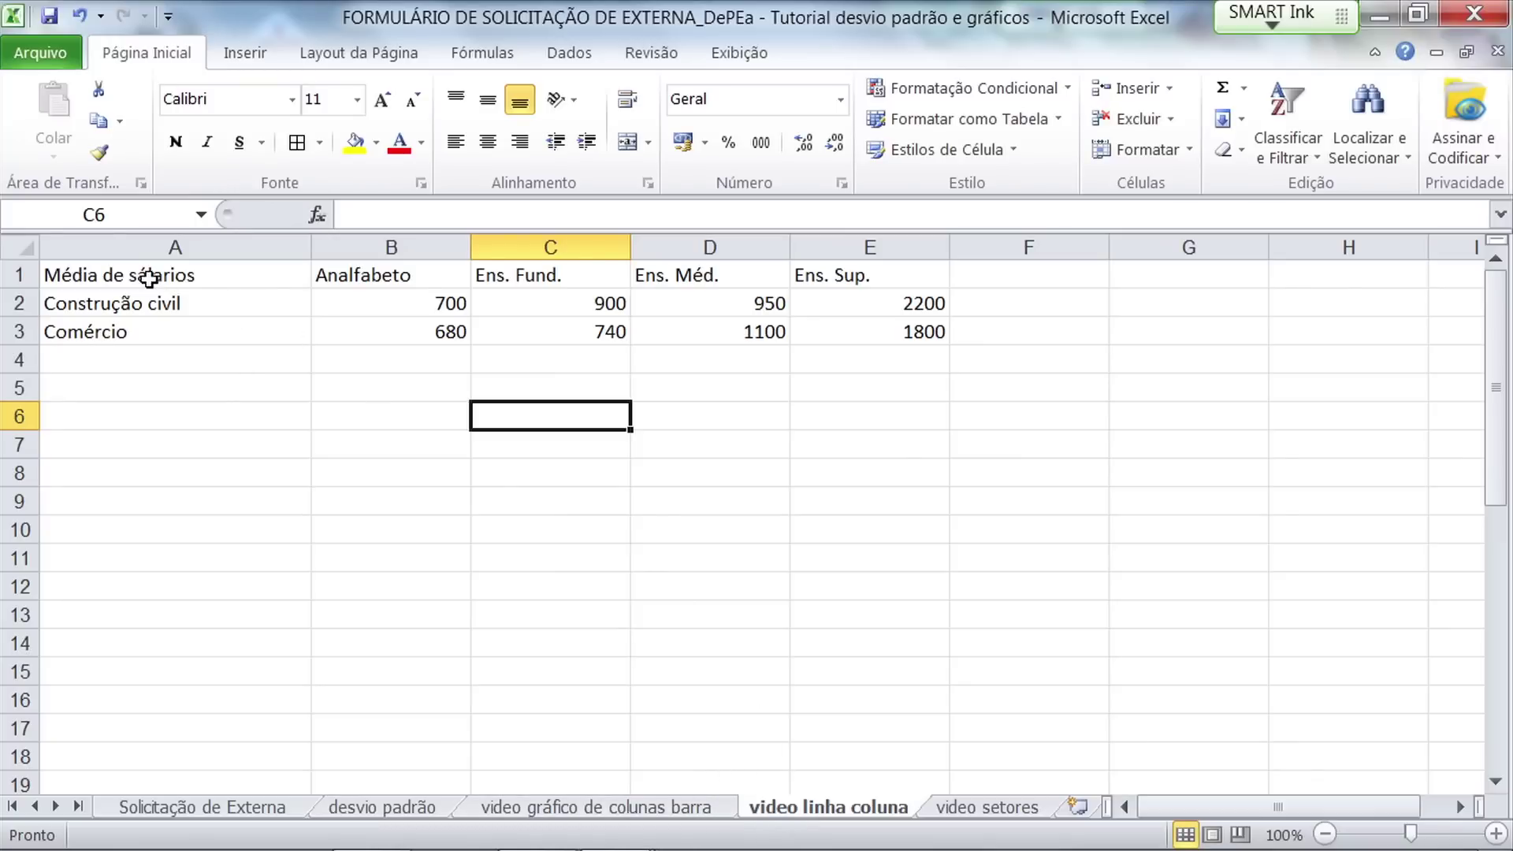
Step: Go over the title, sectors, education levels and salary values, then select A1:E3
left_click(88, 274)
left_click(152, 382)
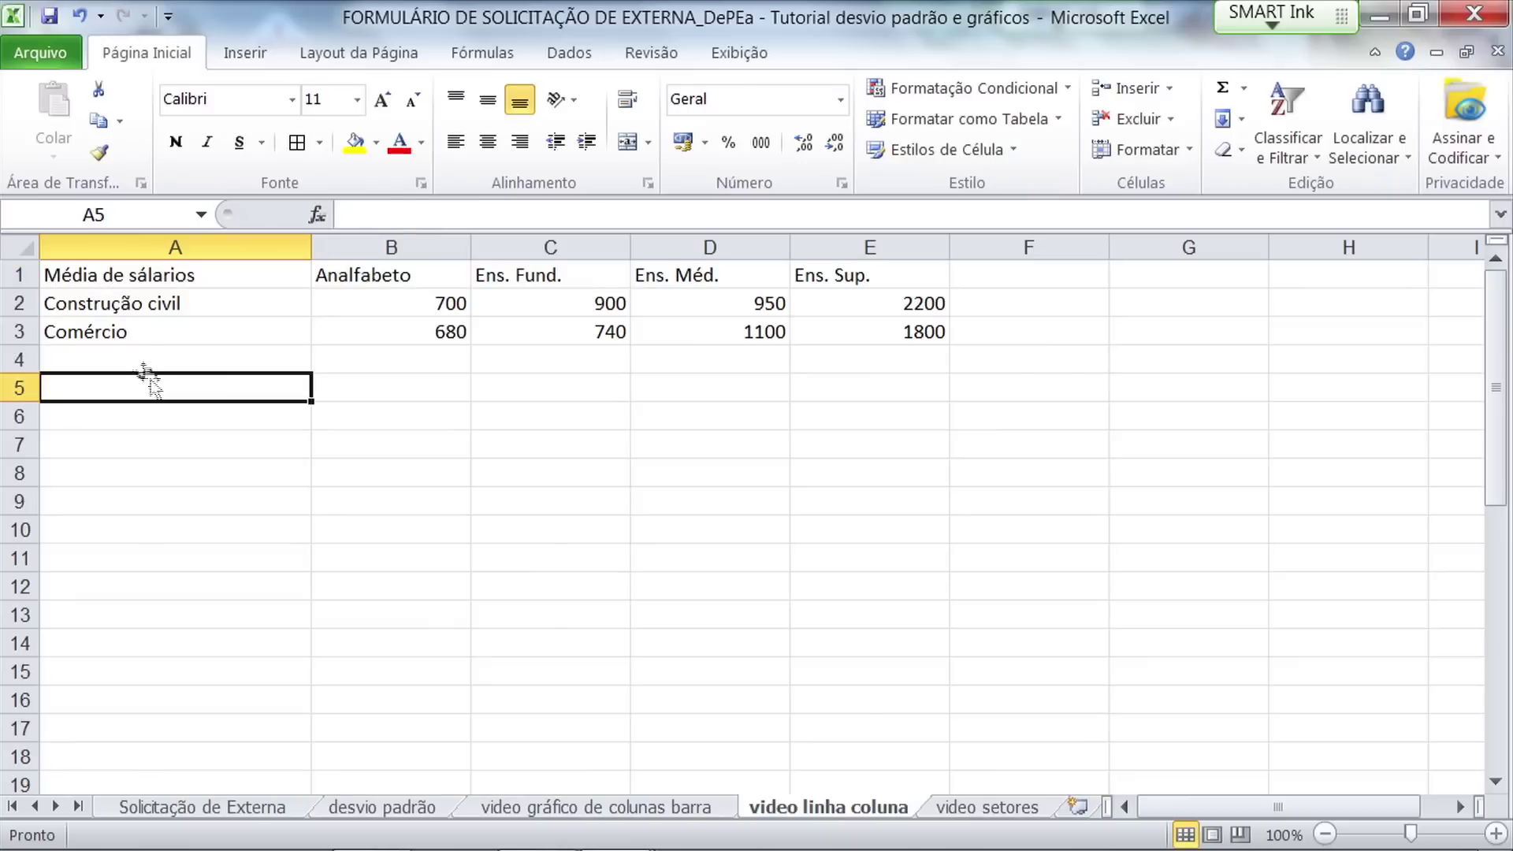
left_click(96, 306)
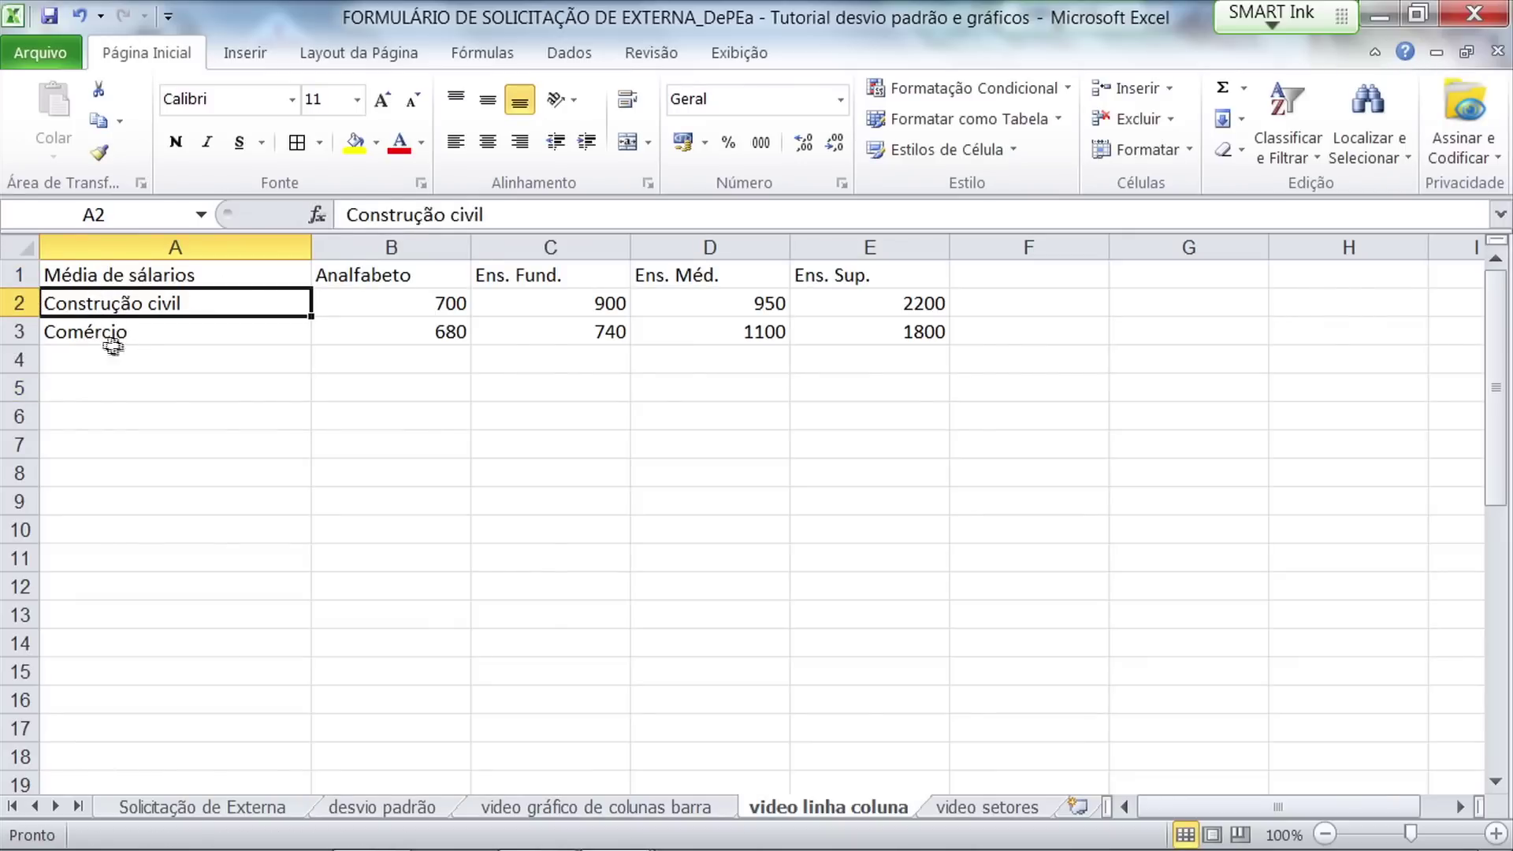
left_click(152, 357)
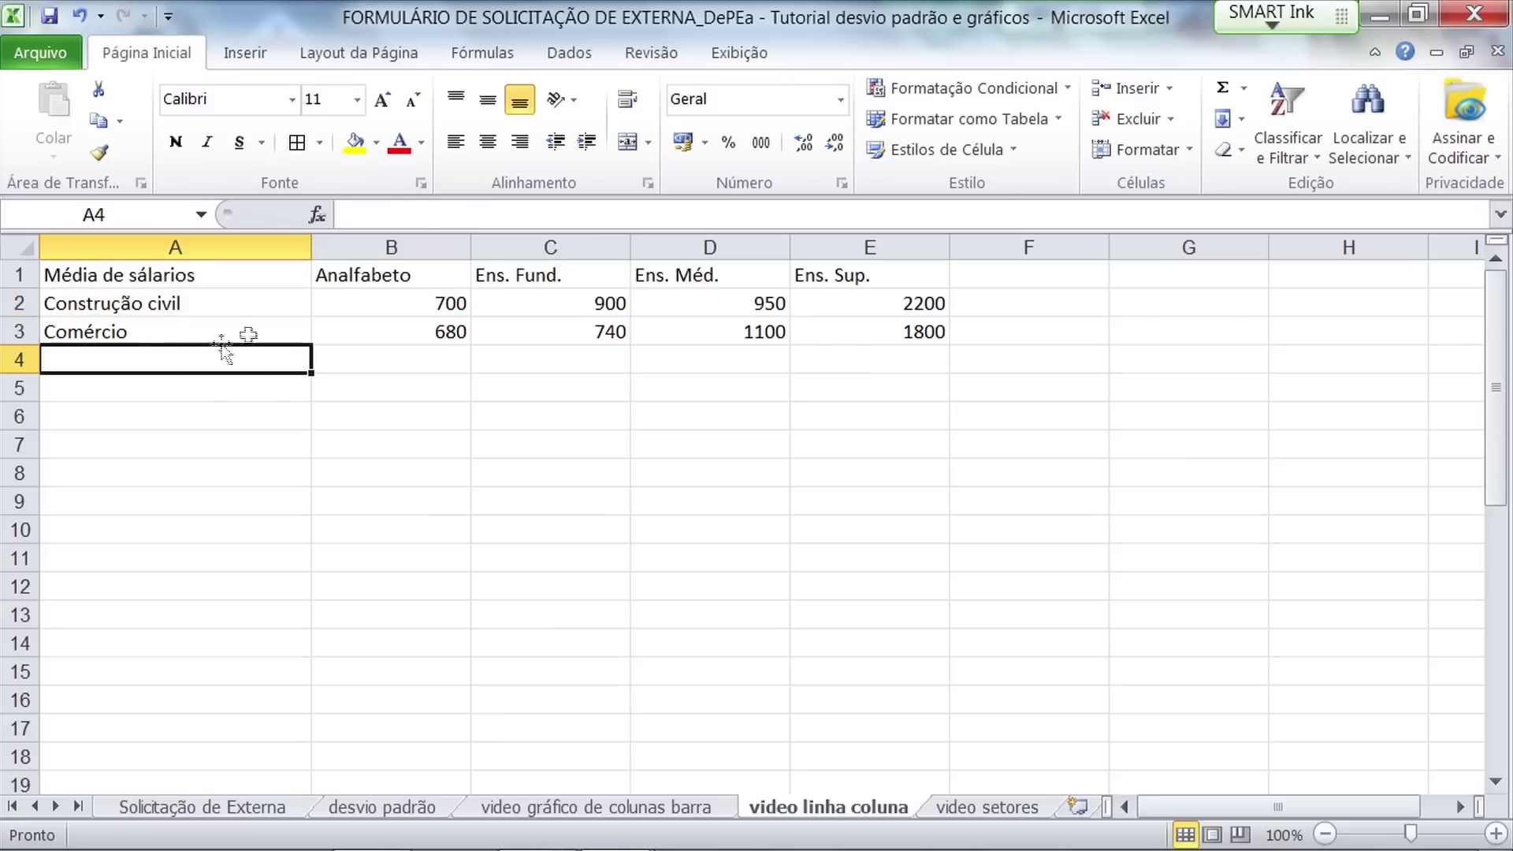
left_click(344, 280)
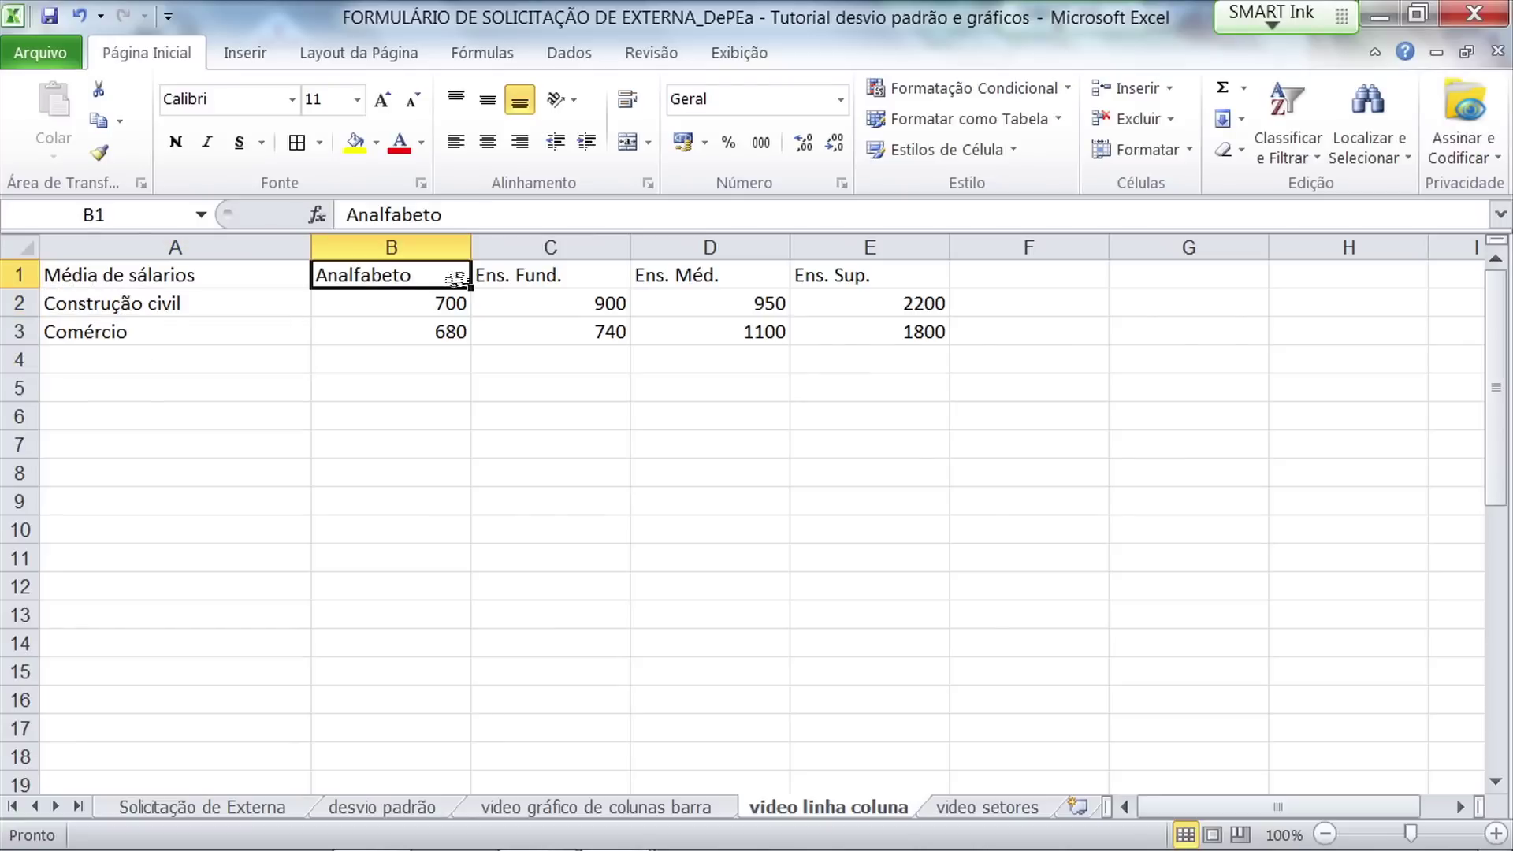
left_click(498, 279)
left_click(689, 276)
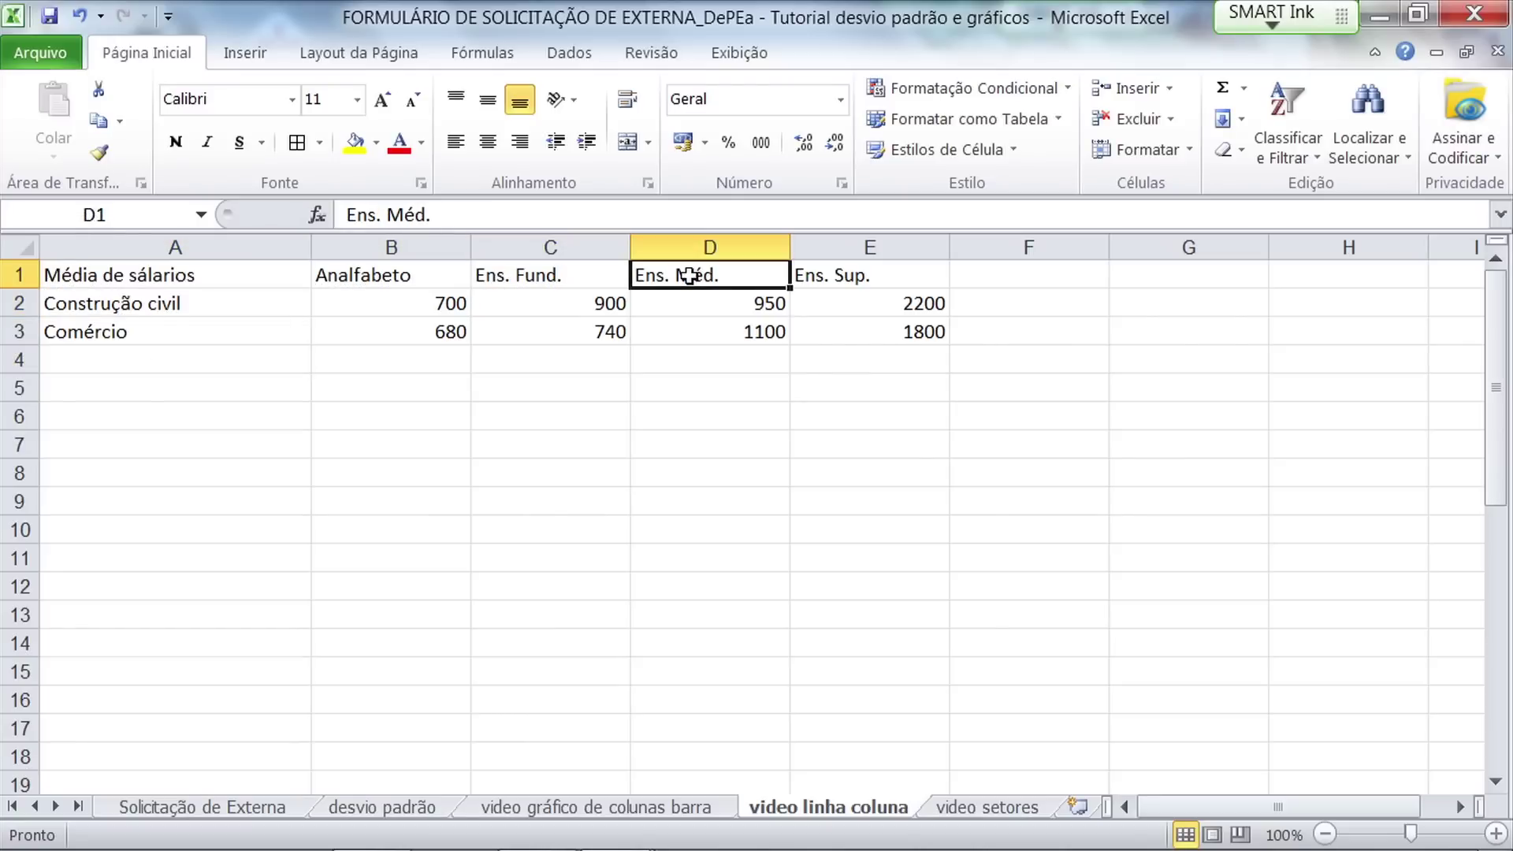
left_click(851, 292)
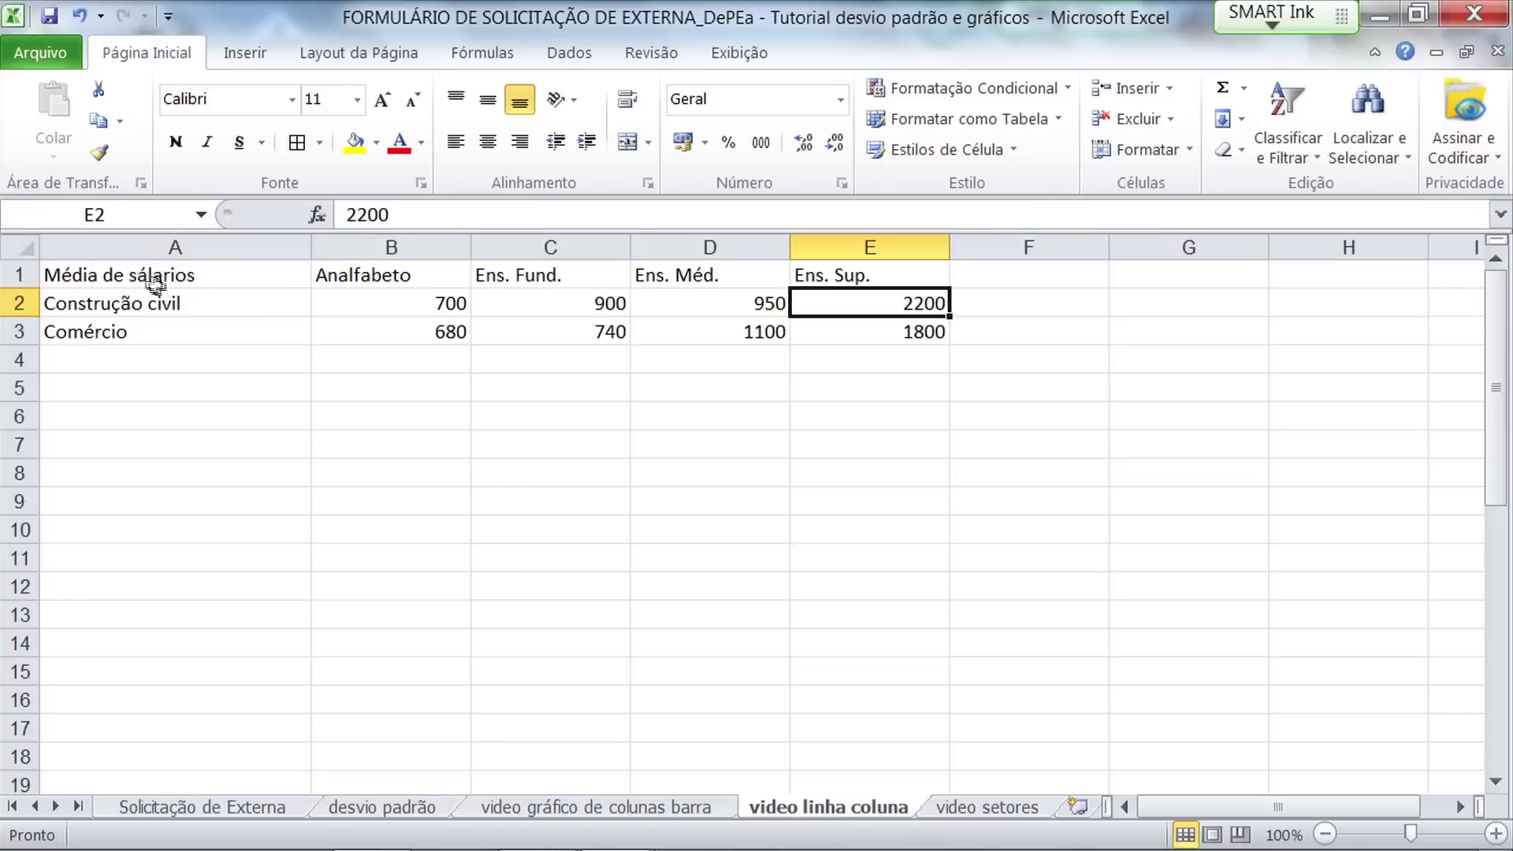
left_click_drag(156, 282, 807, 332)
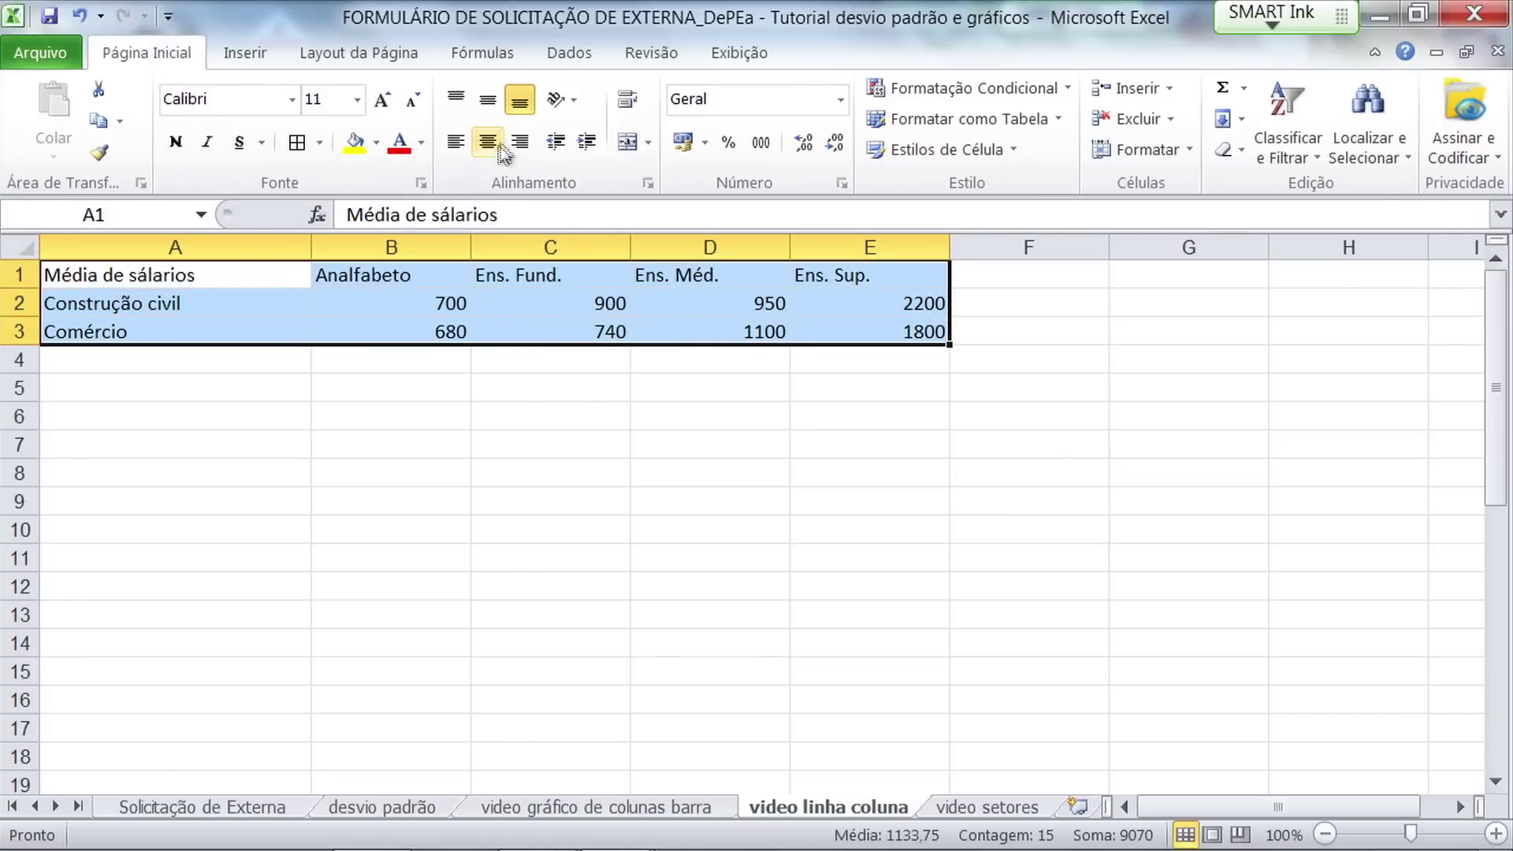
left_click(243, 54)
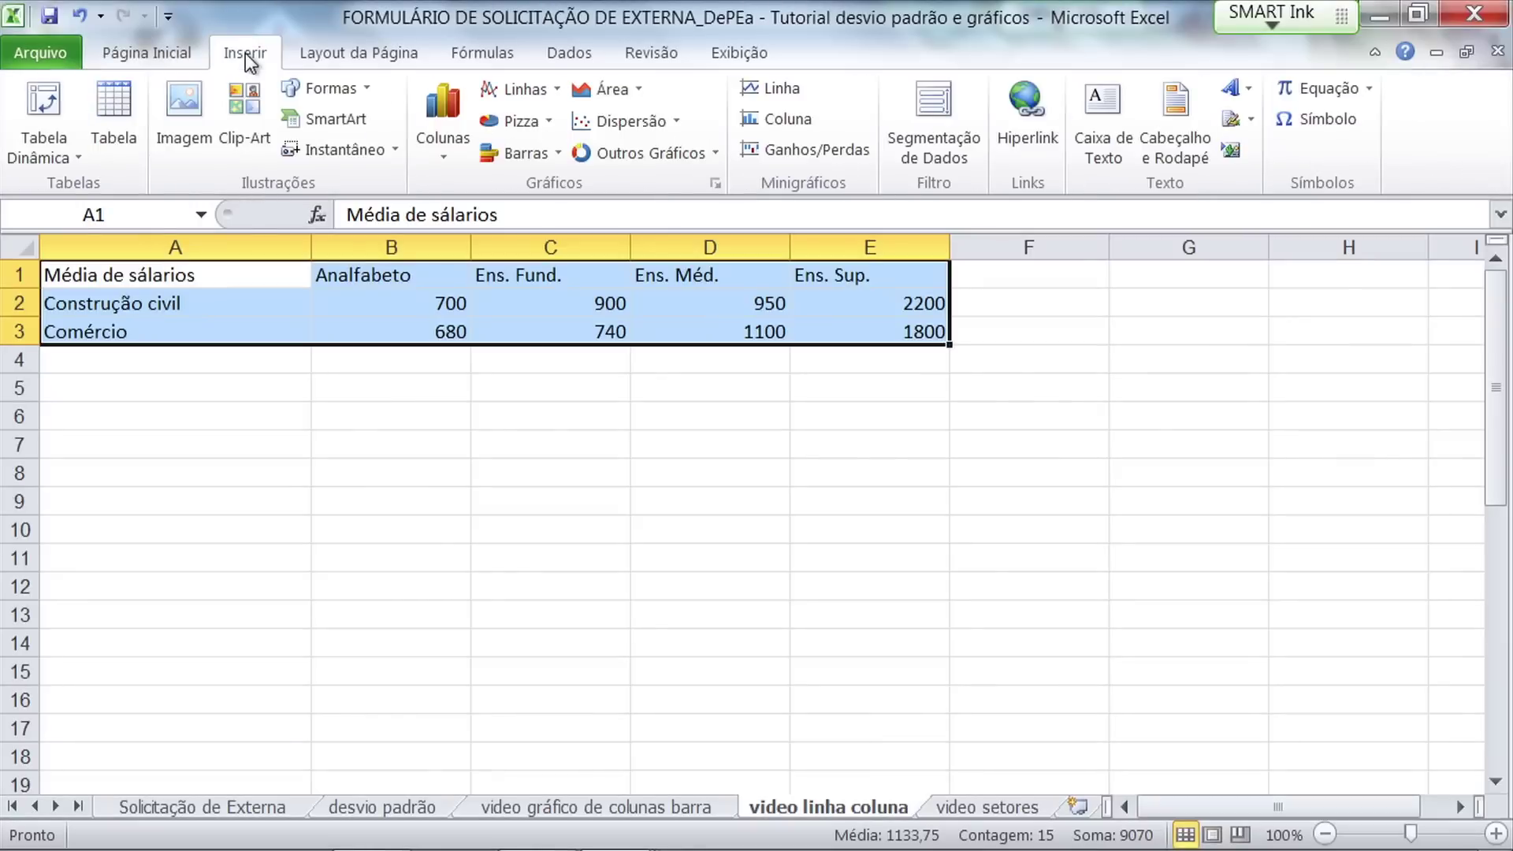
Step: Insert a line chart with markers of Construção civil and Comércio salaries and move it below the table
left_click(525, 88)
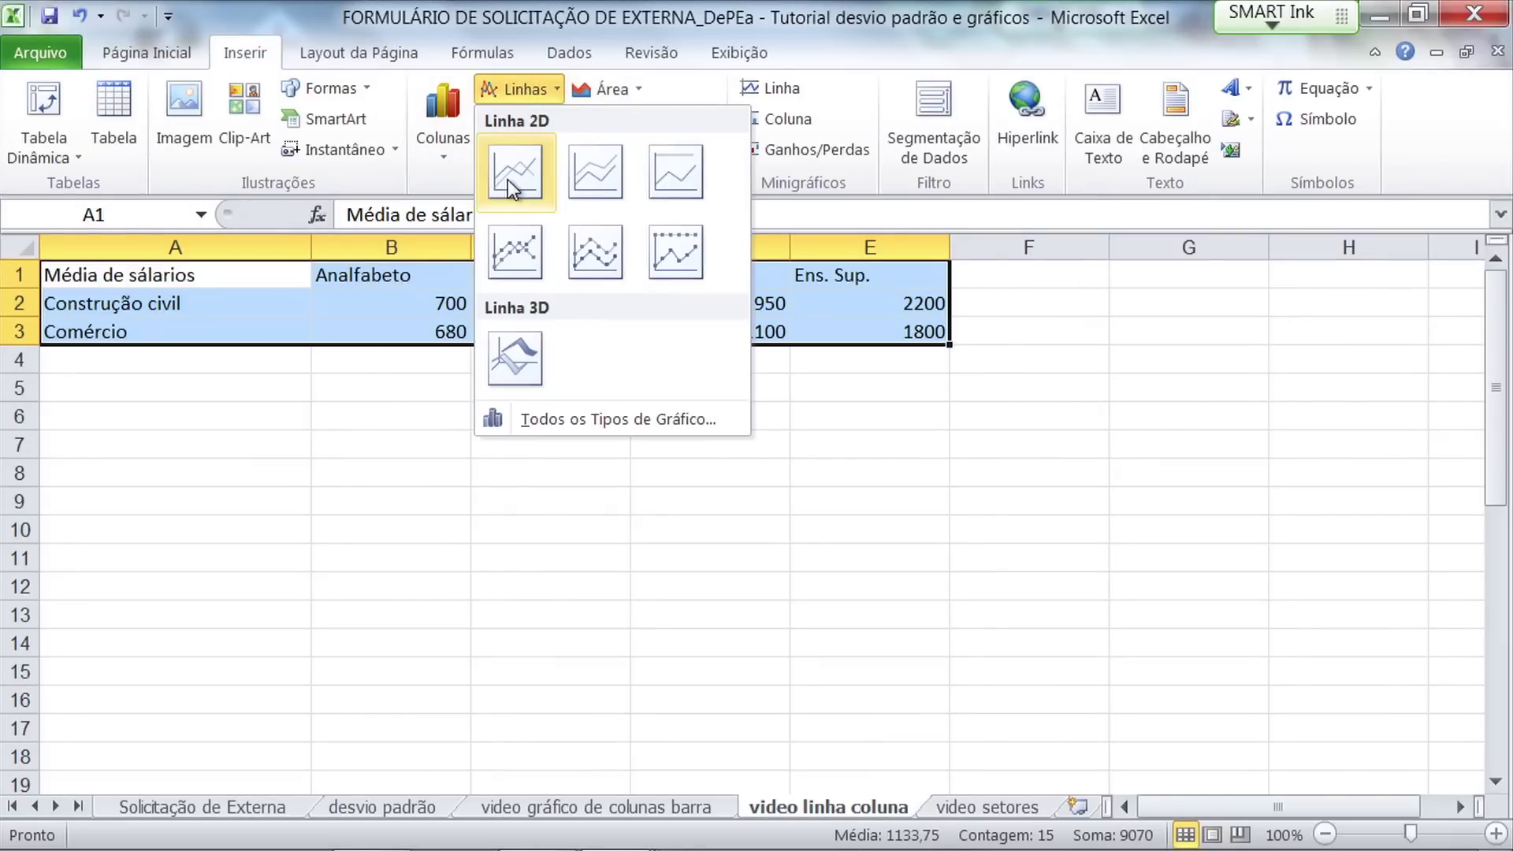
left_click(516, 254)
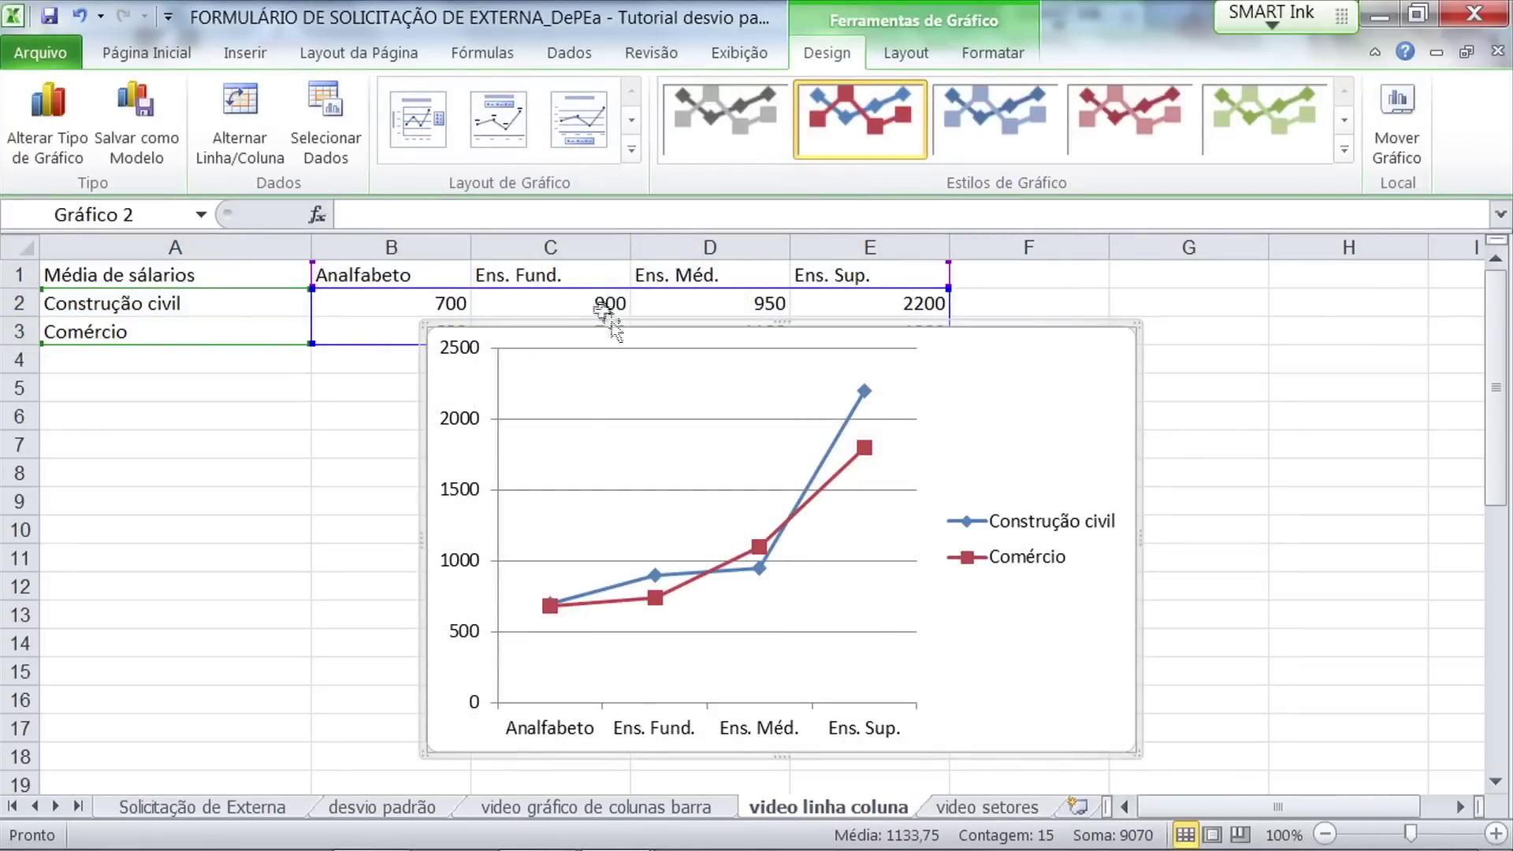
left_click_drag(1020, 336, 1026, 379)
scroll(1283, 439, "down", 1)
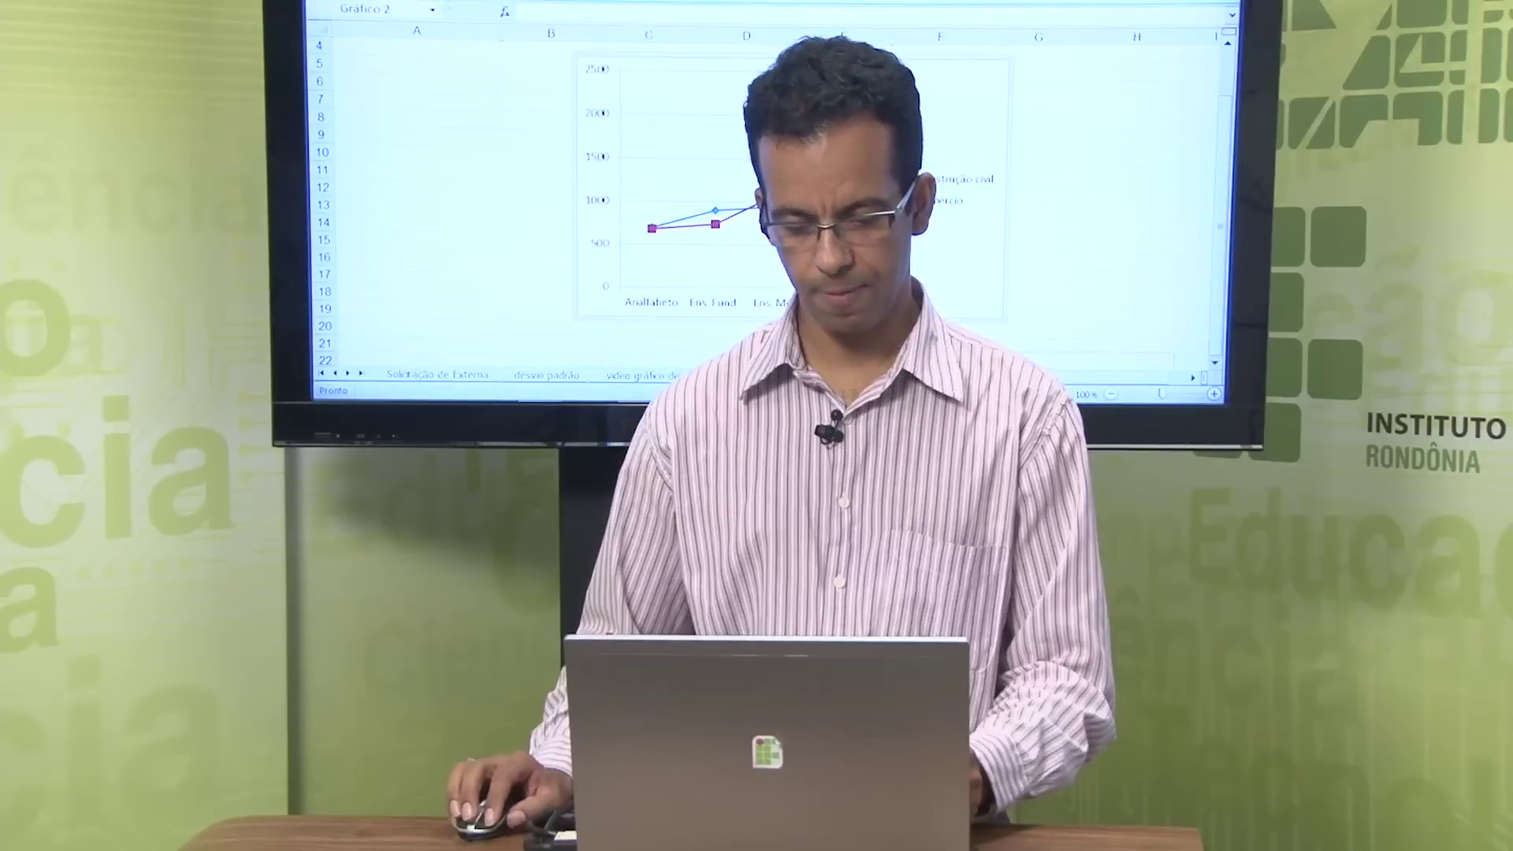
Step: Switch to the video setores sheet and point out the Preferência musical and Pessoas headings
key("ctrl+Page_Down")
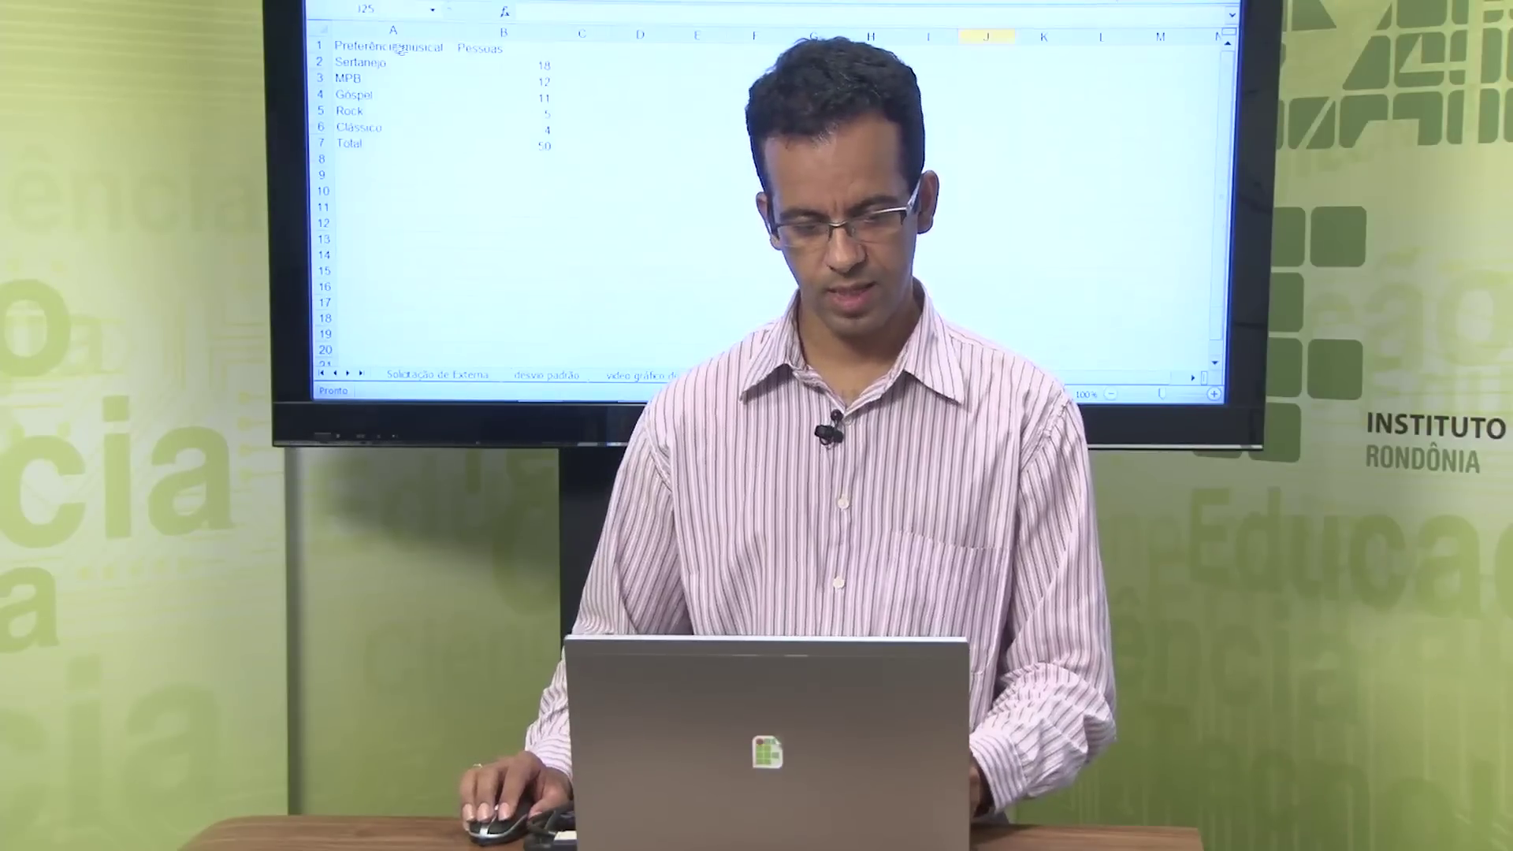
left_click(370, 47)
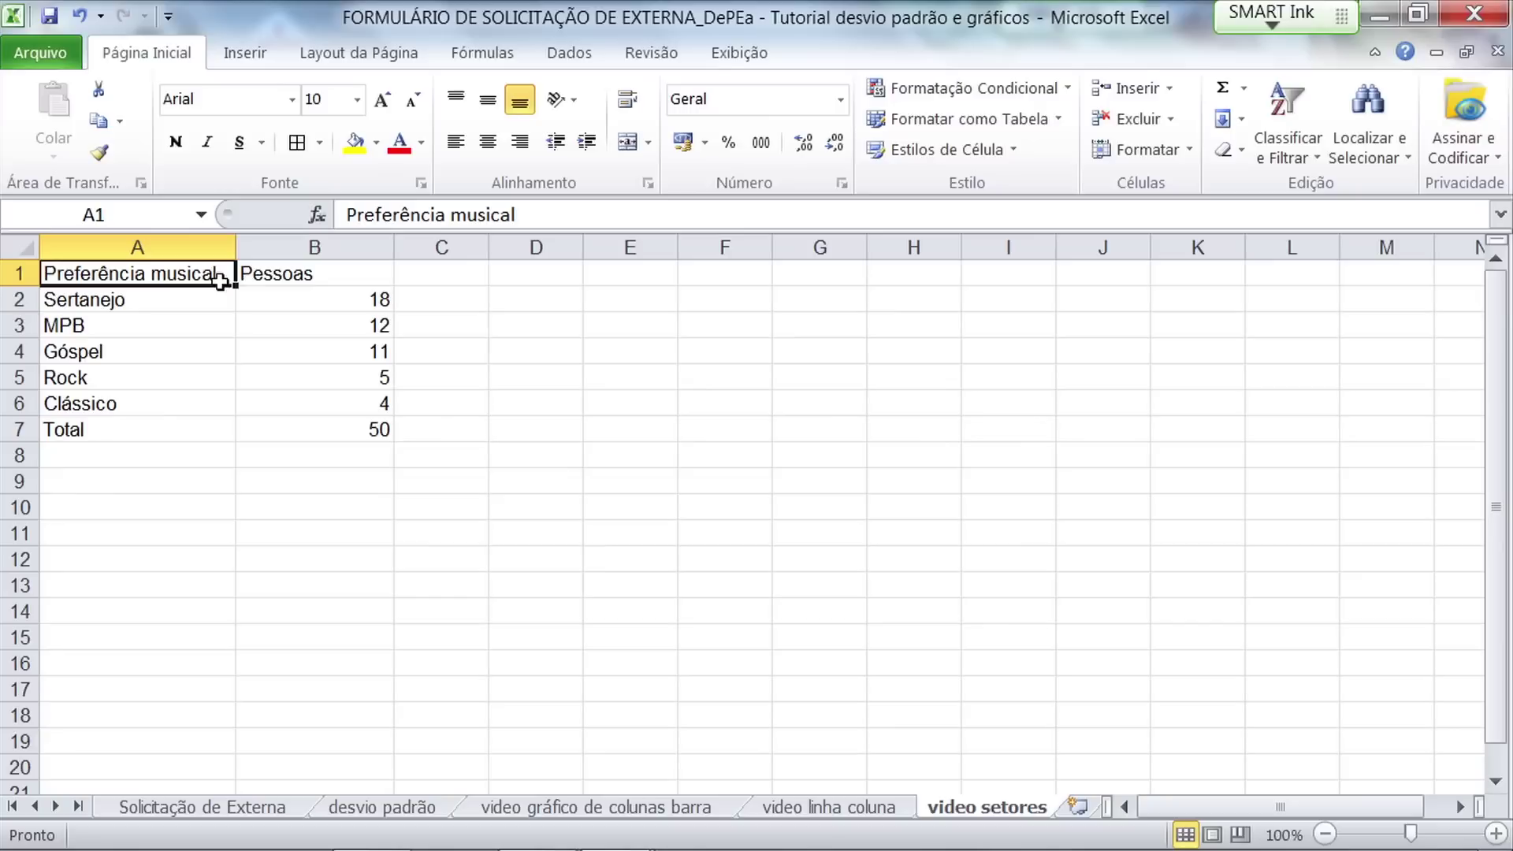
left_click(272, 275)
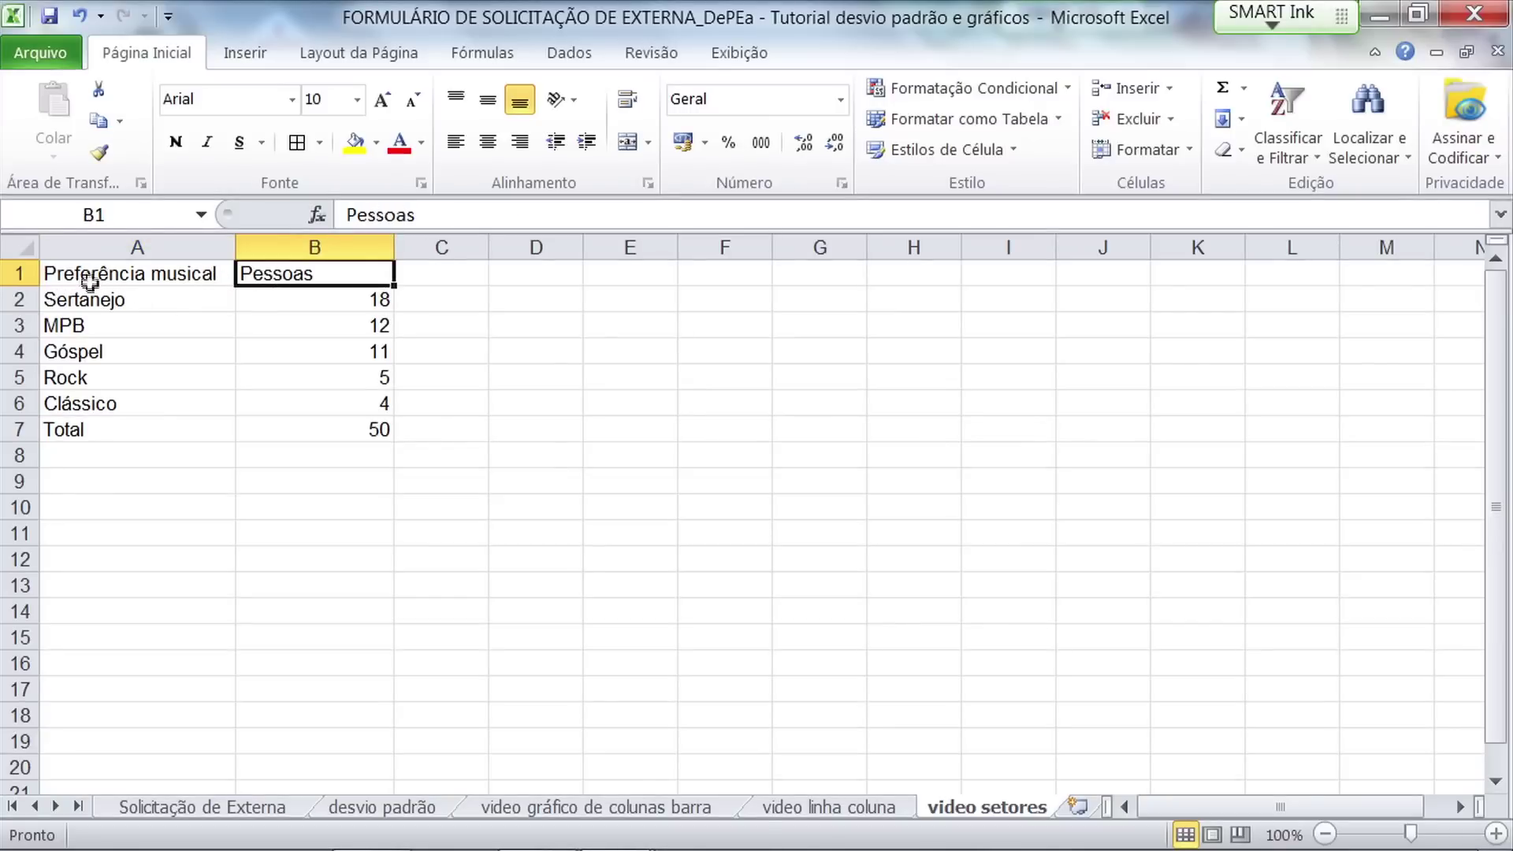
Step: Walk through the genres from Sertanejo to Clássico, then select A1:B6 without the Total row
left_click_drag(91, 297, 110, 402)
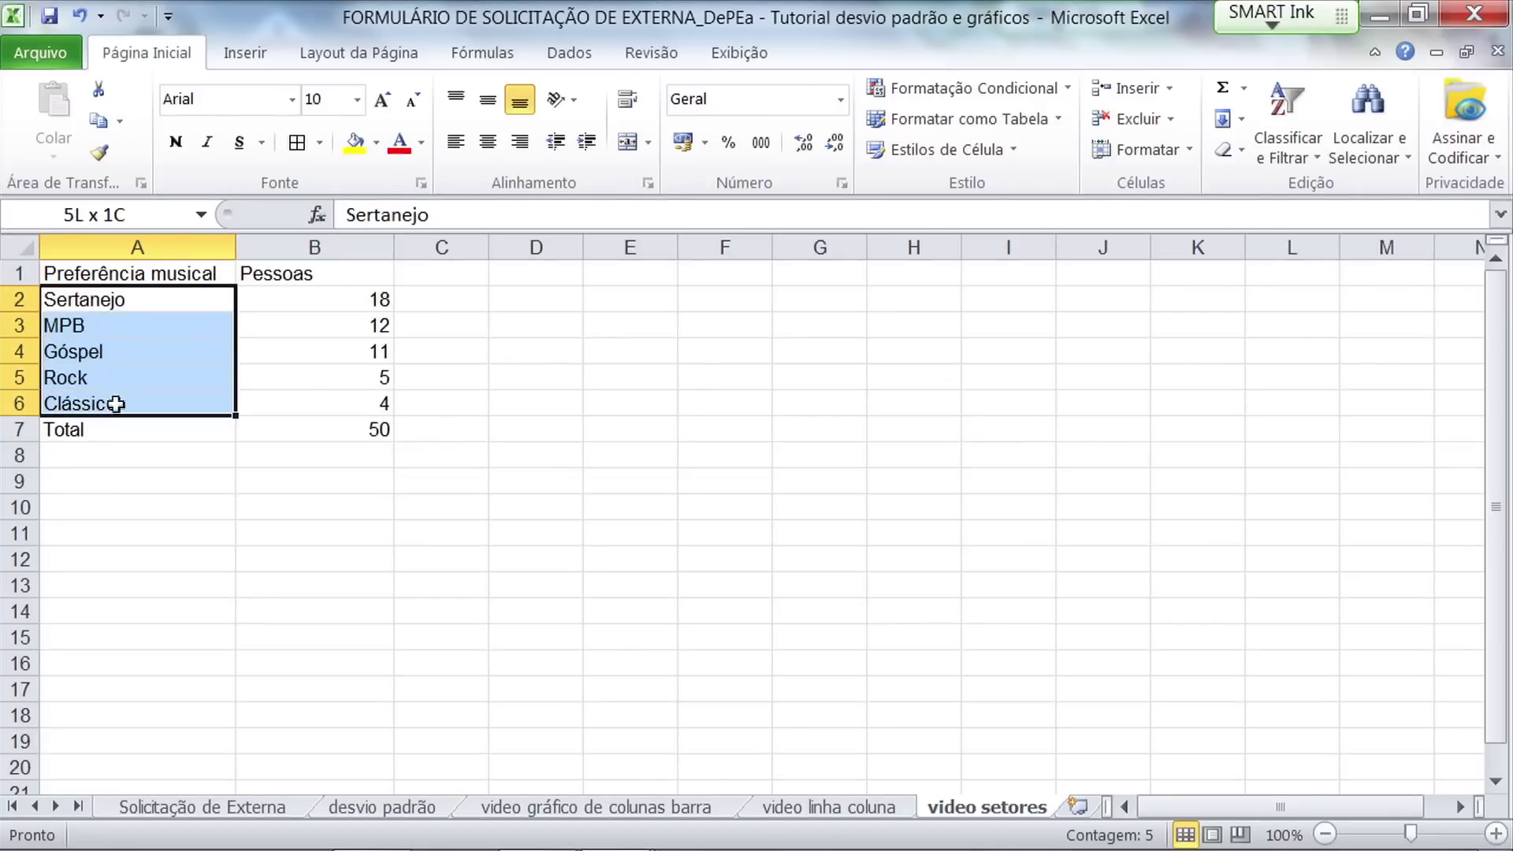
left_click(94, 300)
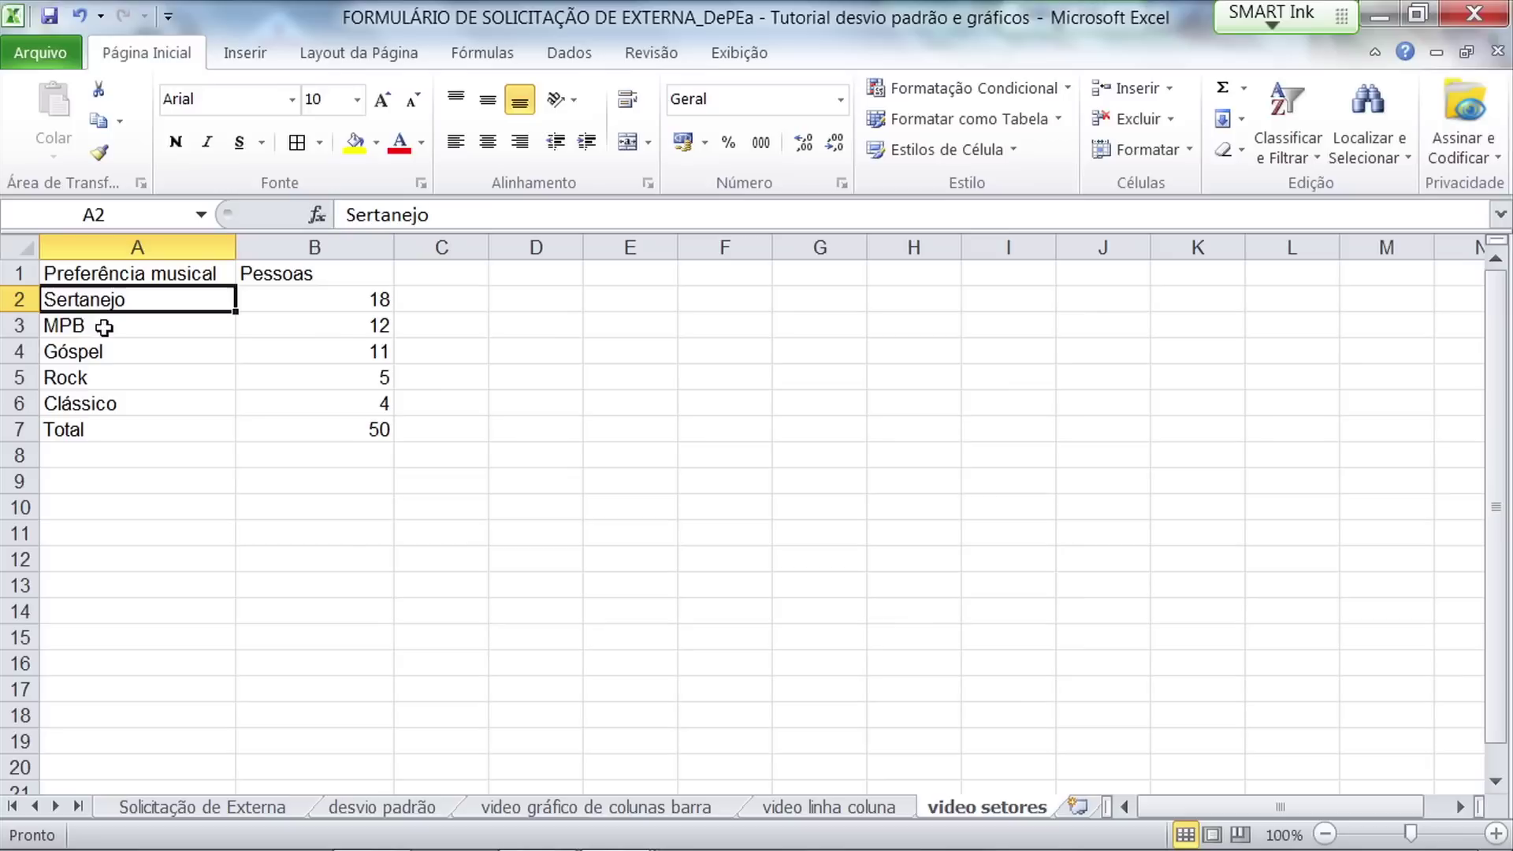
left_click(103, 327)
left_click(111, 354)
left_click(112, 378)
left_click(117, 405)
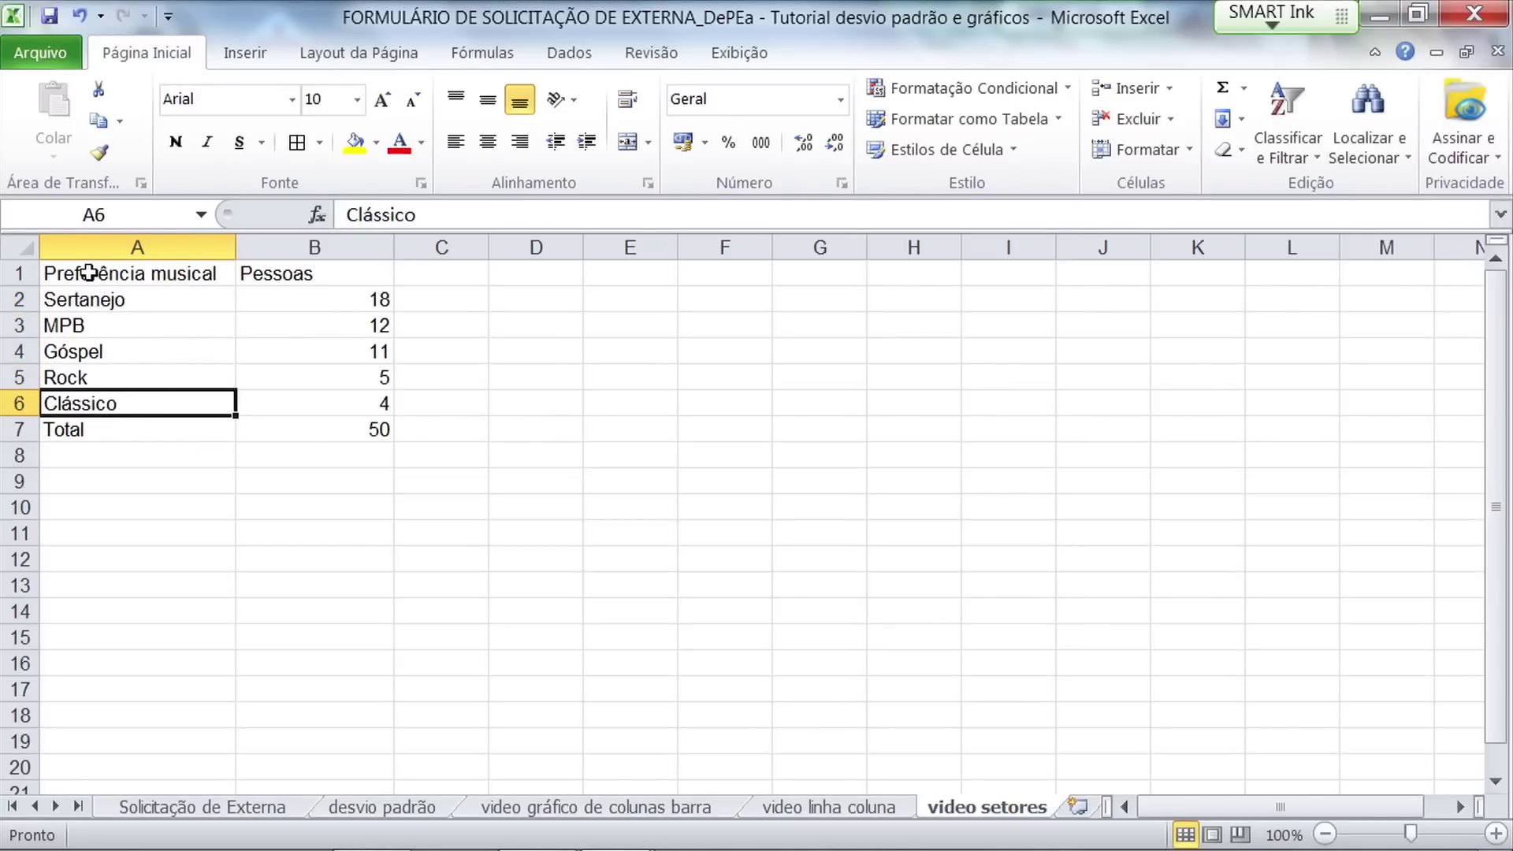
left_click_drag(89, 274, 321, 400)
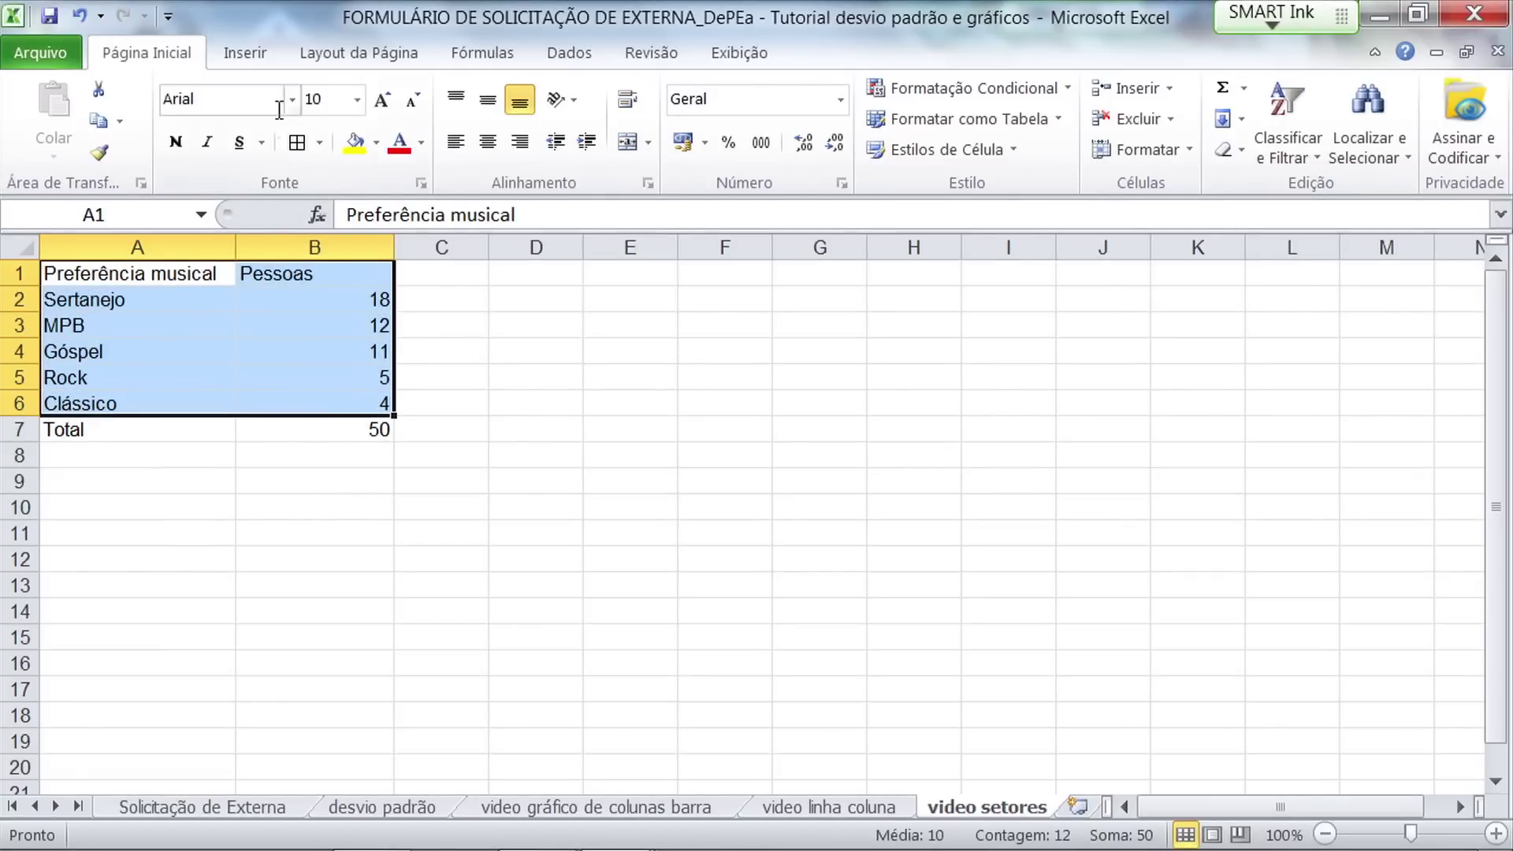
Step: Insert a basic 2D pie chart of the genre counts, titled Pessoas, and select its series
left_click(247, 54)
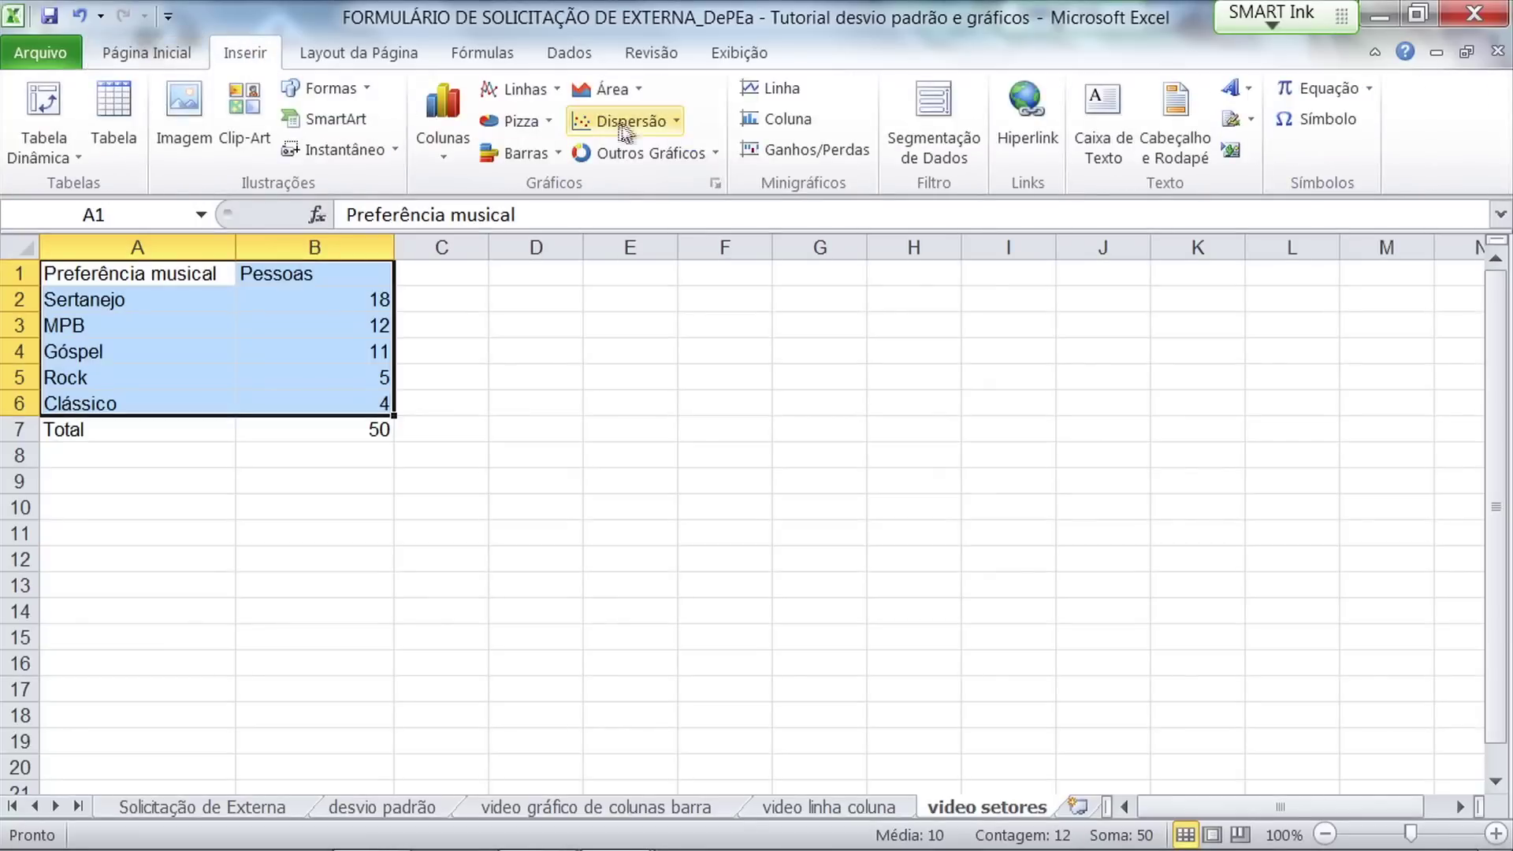
left_click(517, 121)
left_click(516, 203)
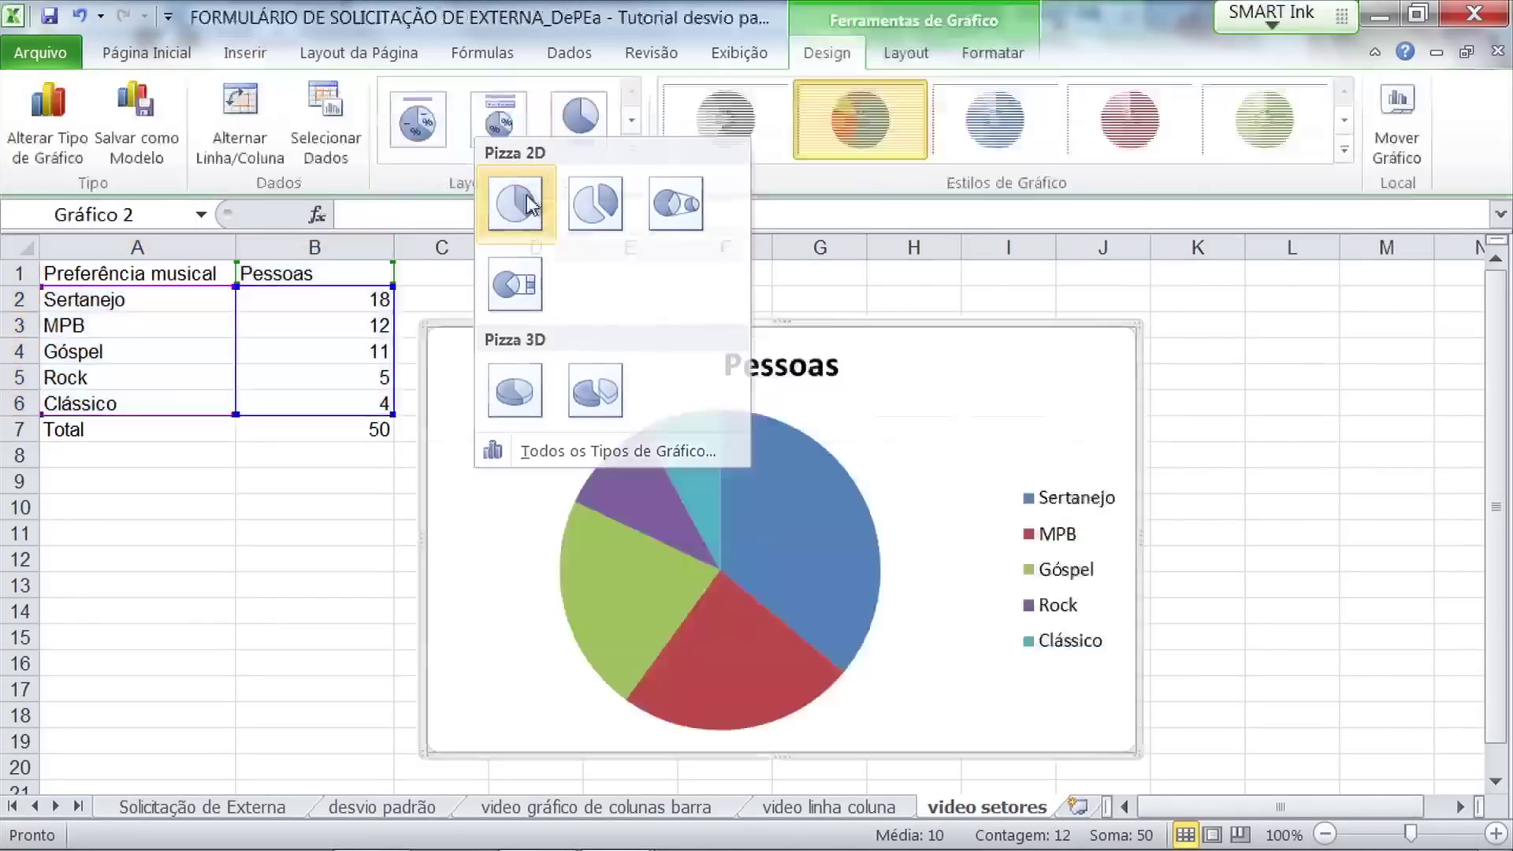
scroll(906, 398, "down", 1)
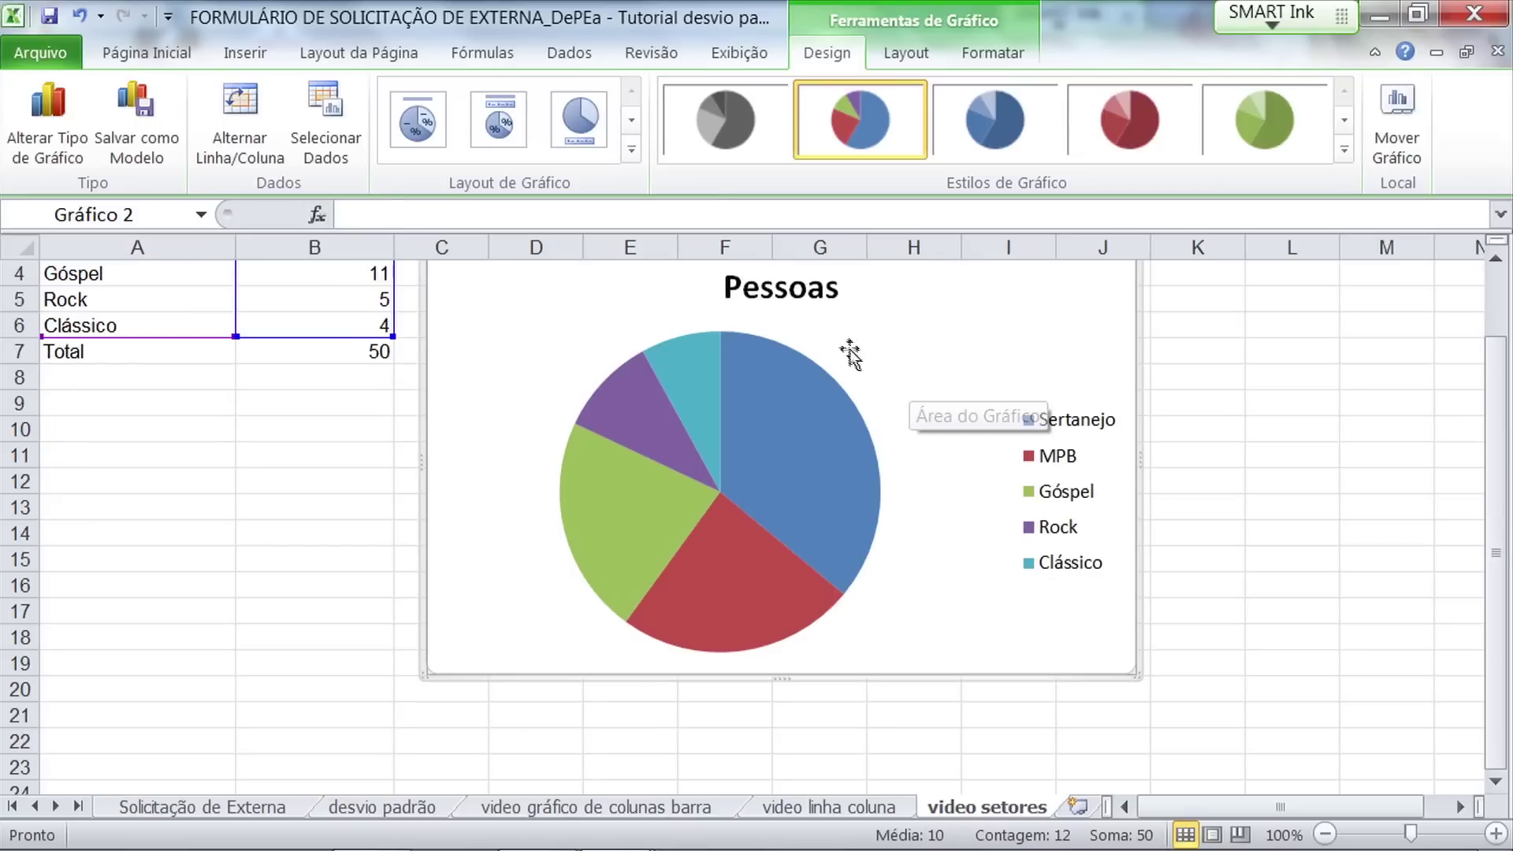
scroll(891, 387, "up", 1)
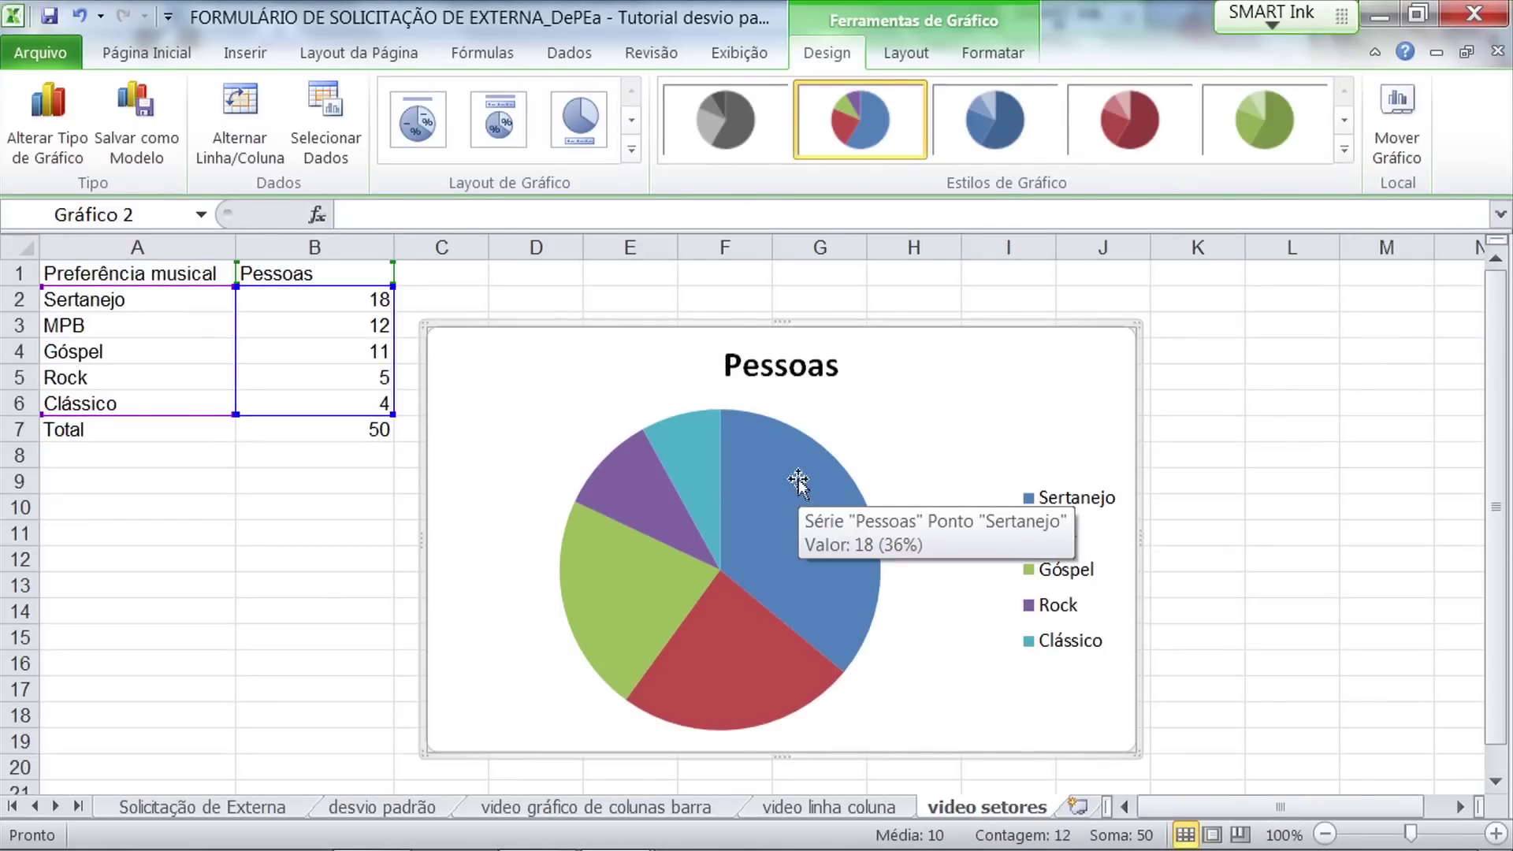
mouse_move(771, 473)
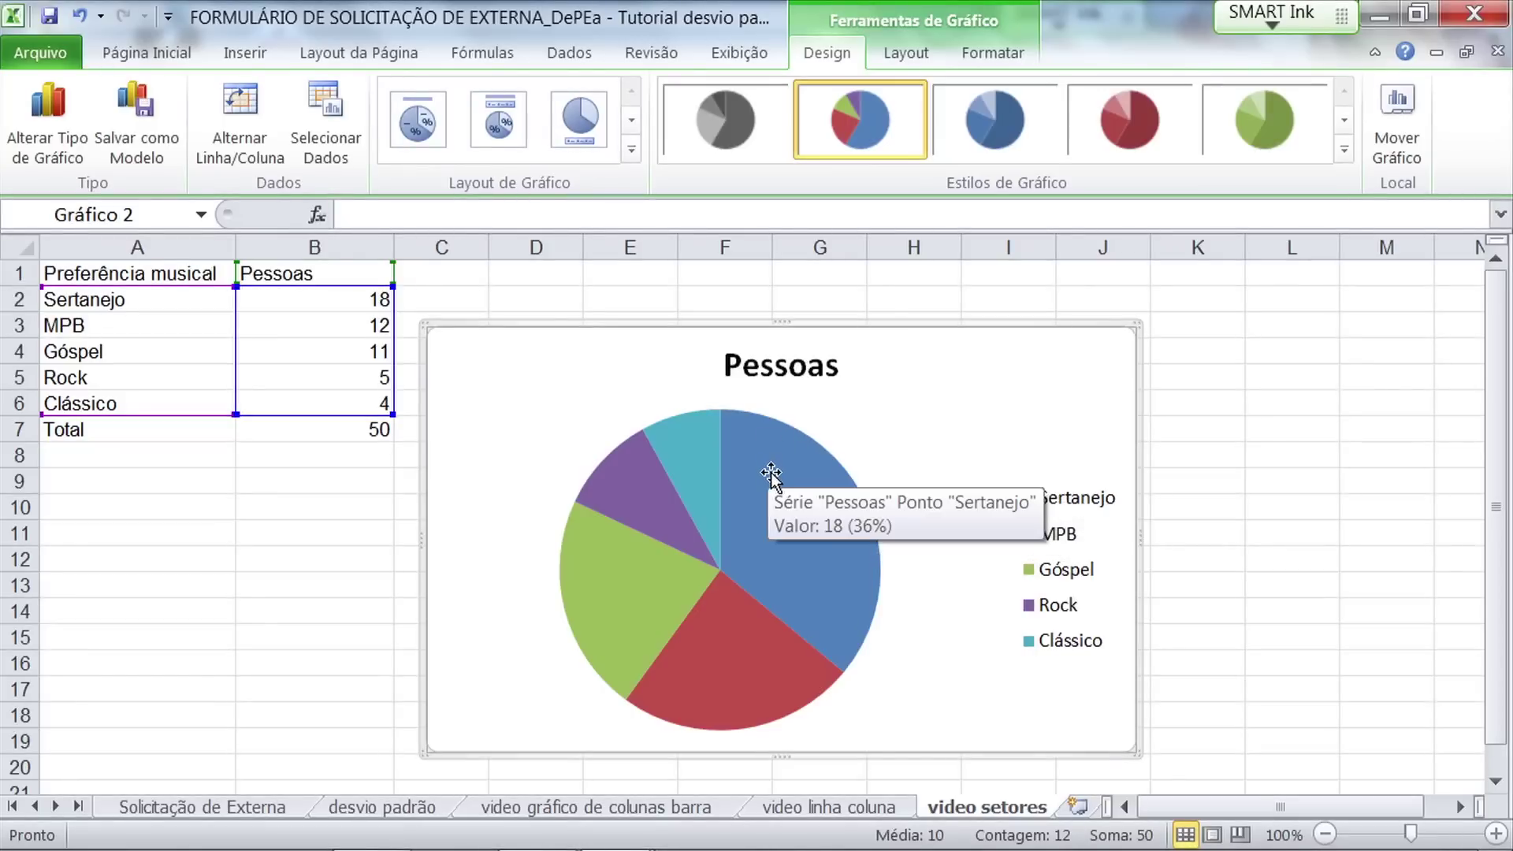
left_click(771, 479)
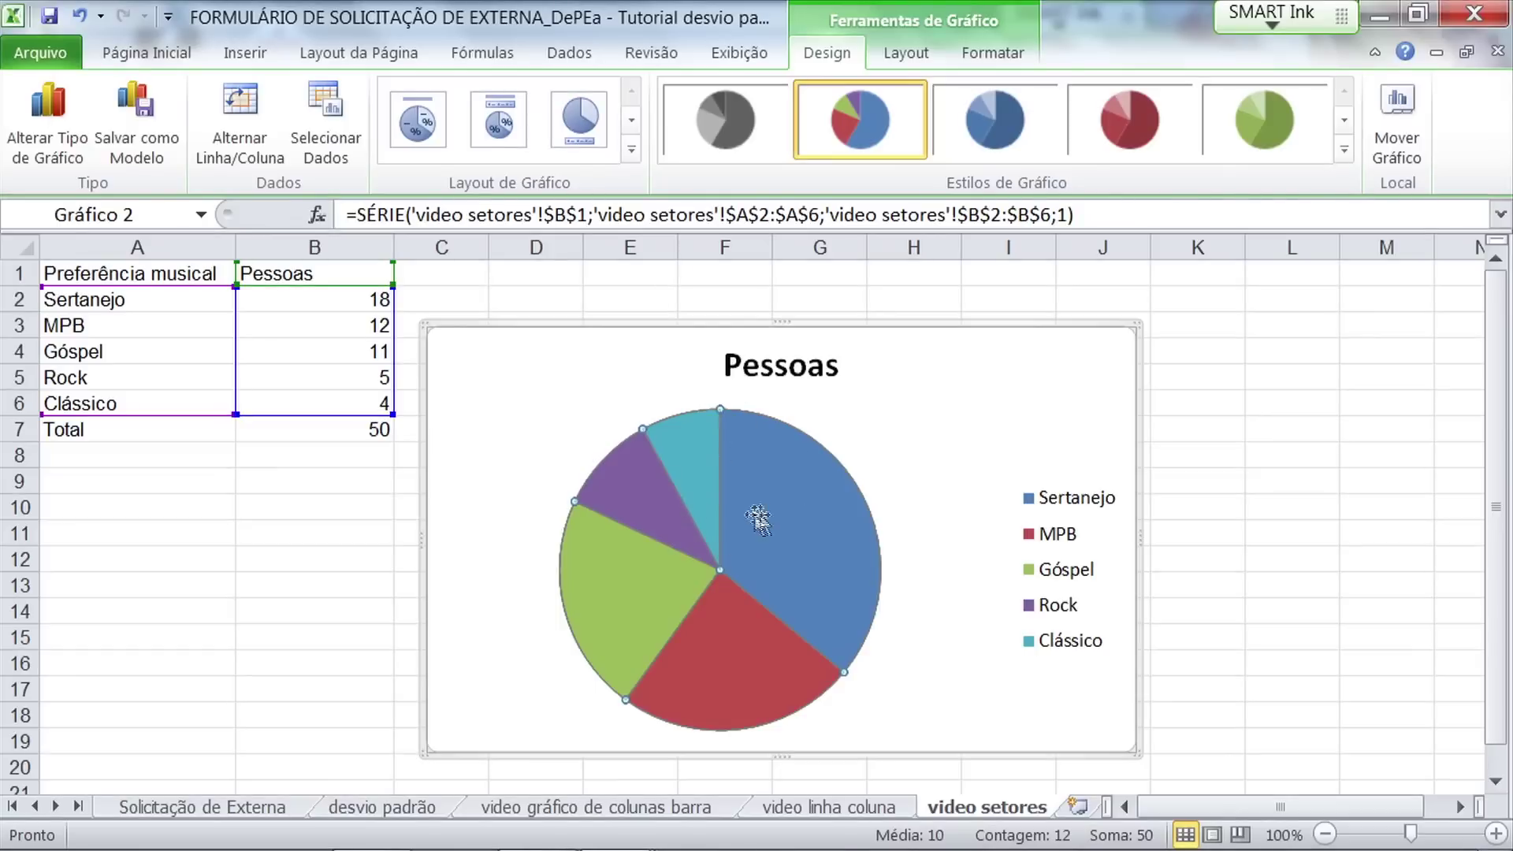
Step: Add data labels to the pie slices and open Formatar Rótulos de Dados to show Porcentagem
right_click(792, 502)
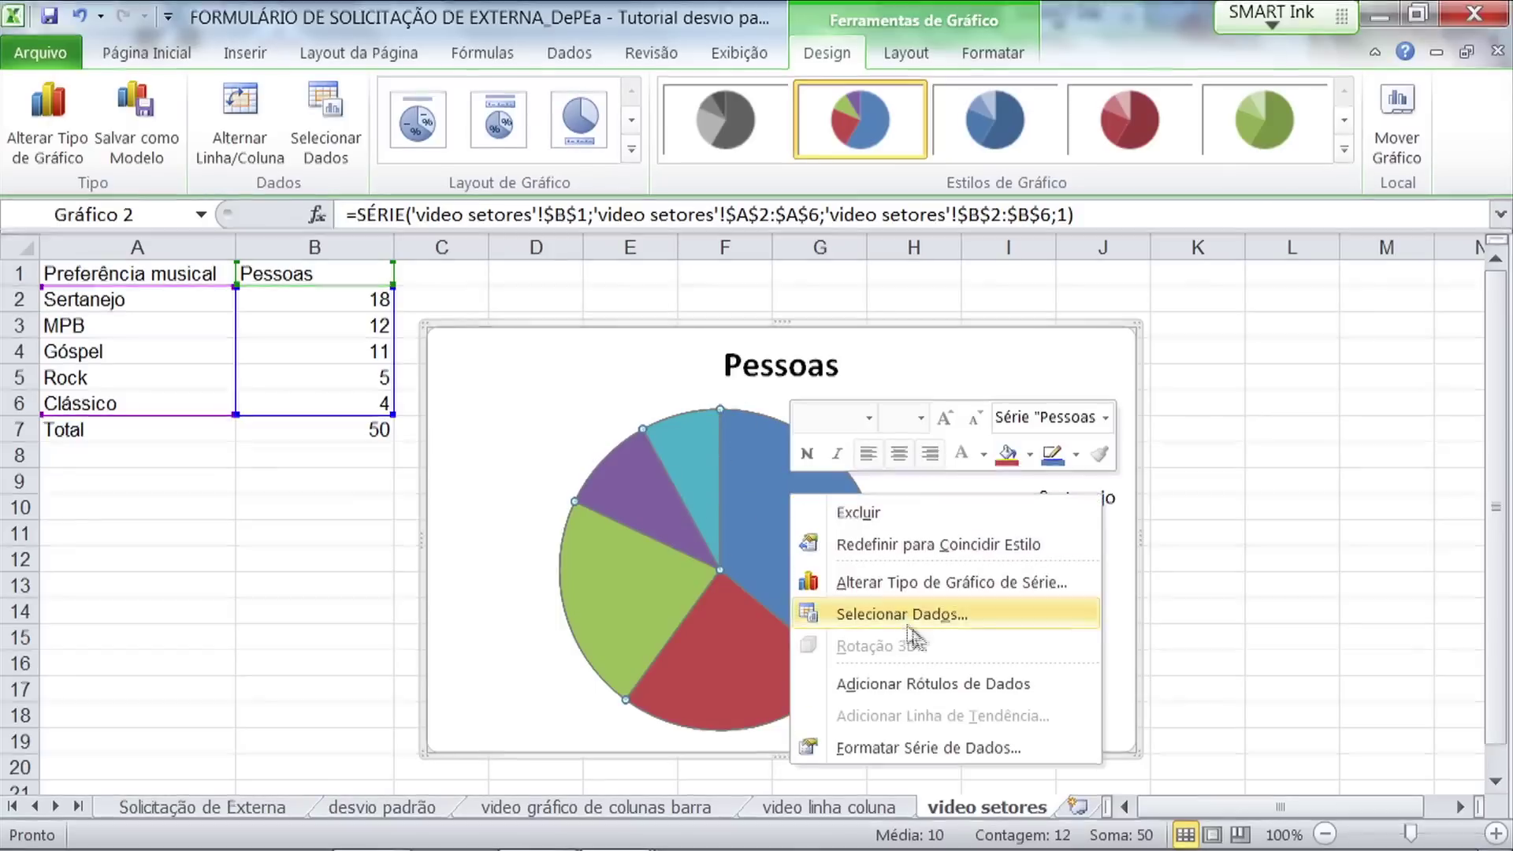
left_click(917, 682)
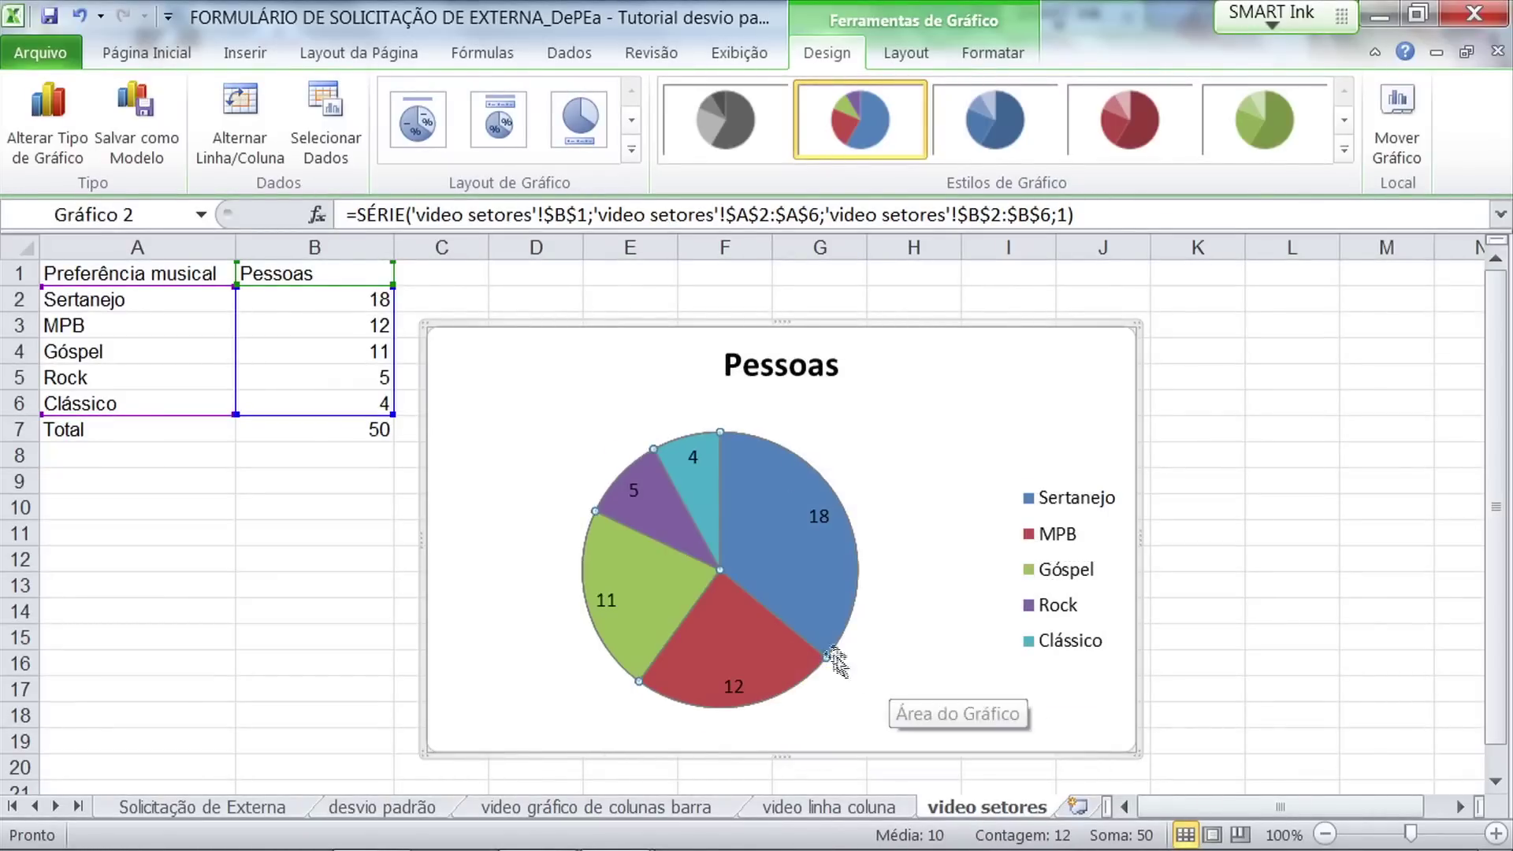
right_click(818, 521)
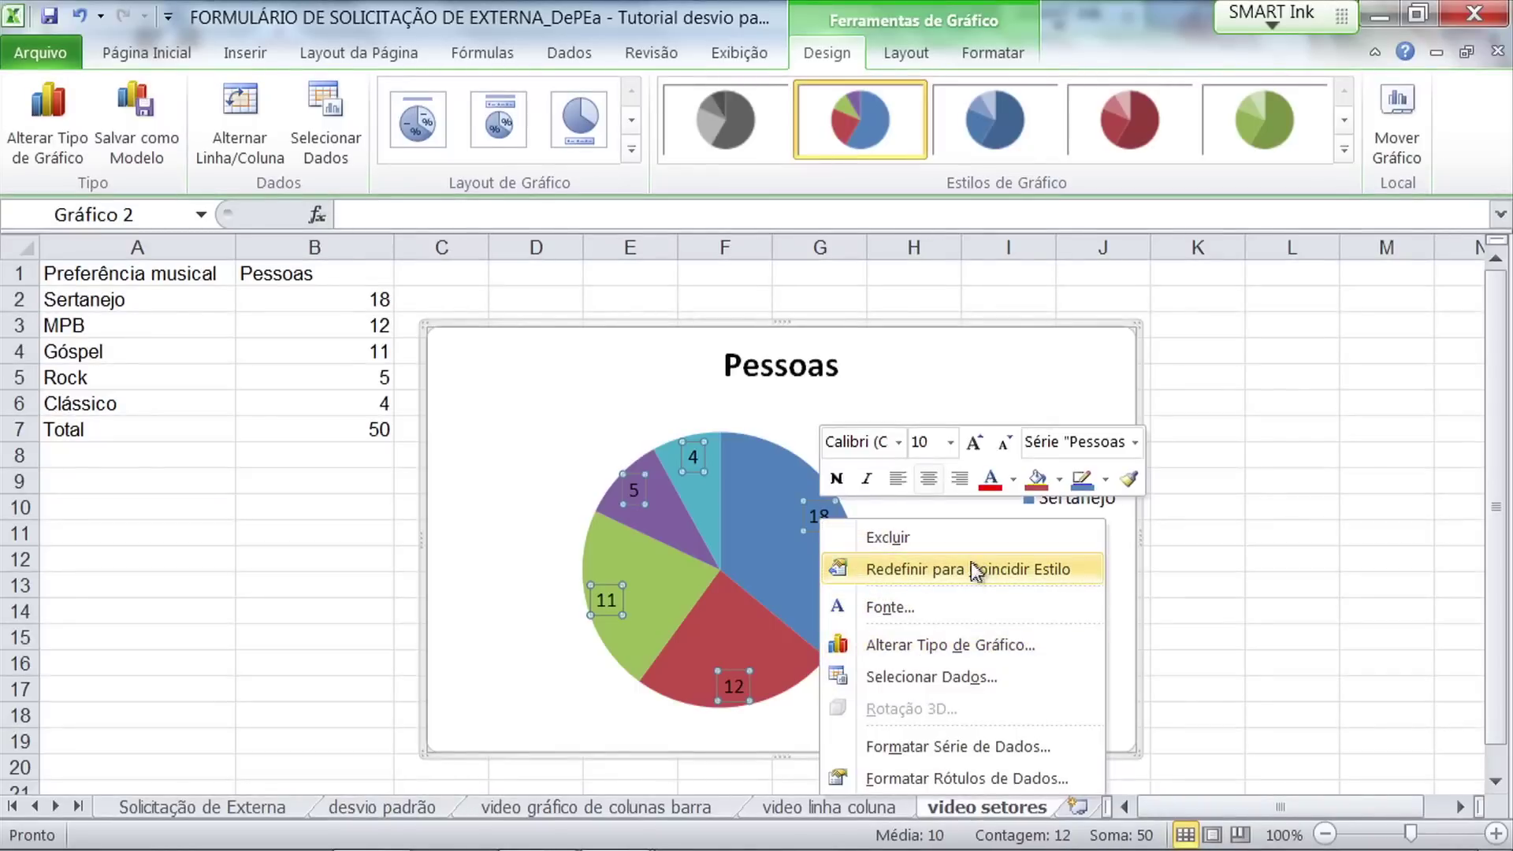
left_click(982, 773)
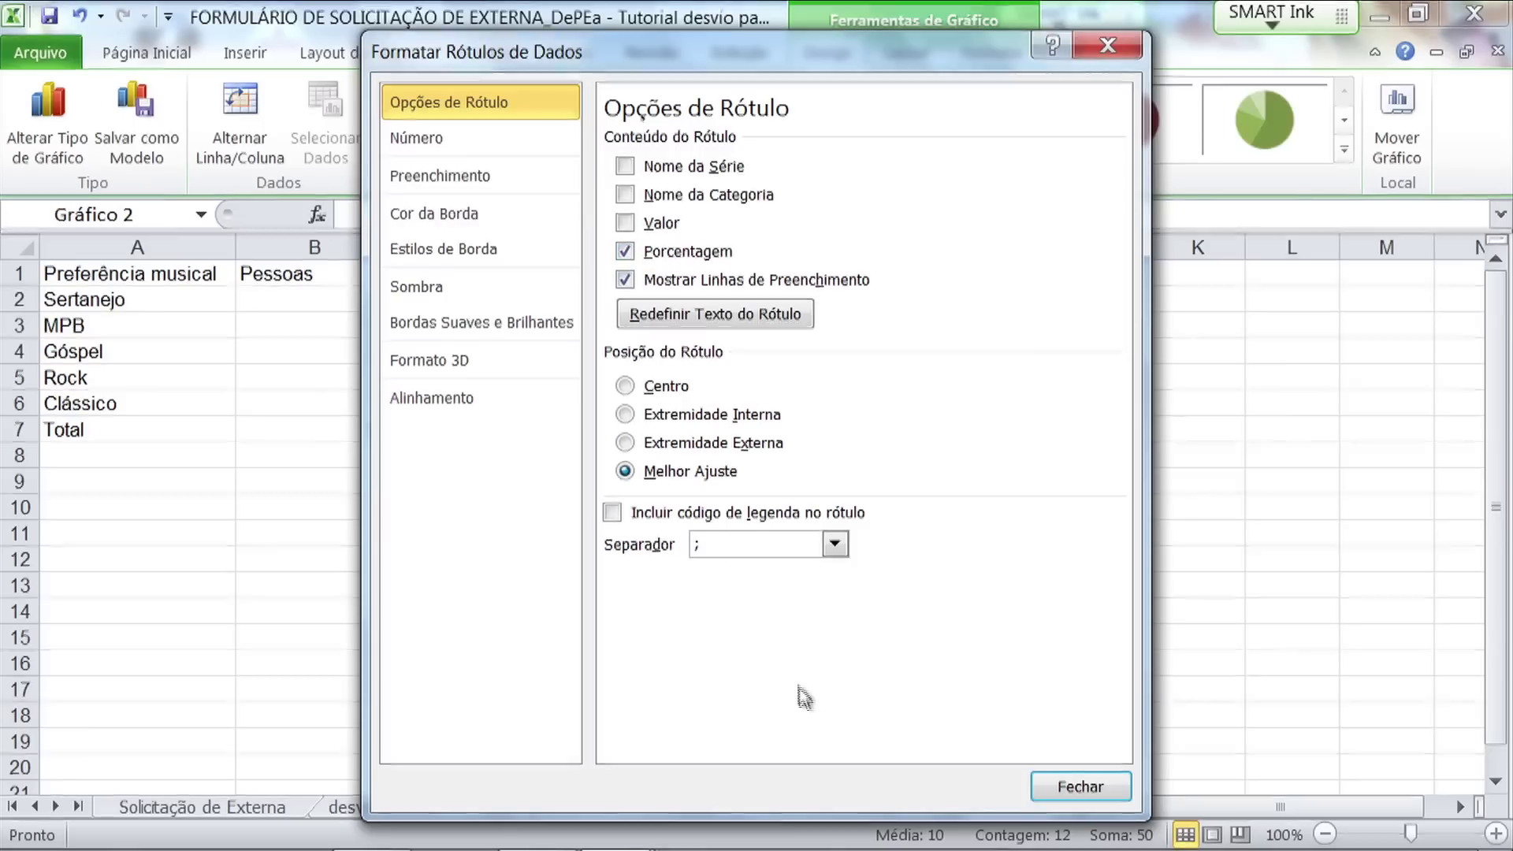
Step: Close the label dialog so slices read 36%, 24%, 22%, 10%, 8%, then deselect the series
left_click(1060, 792)
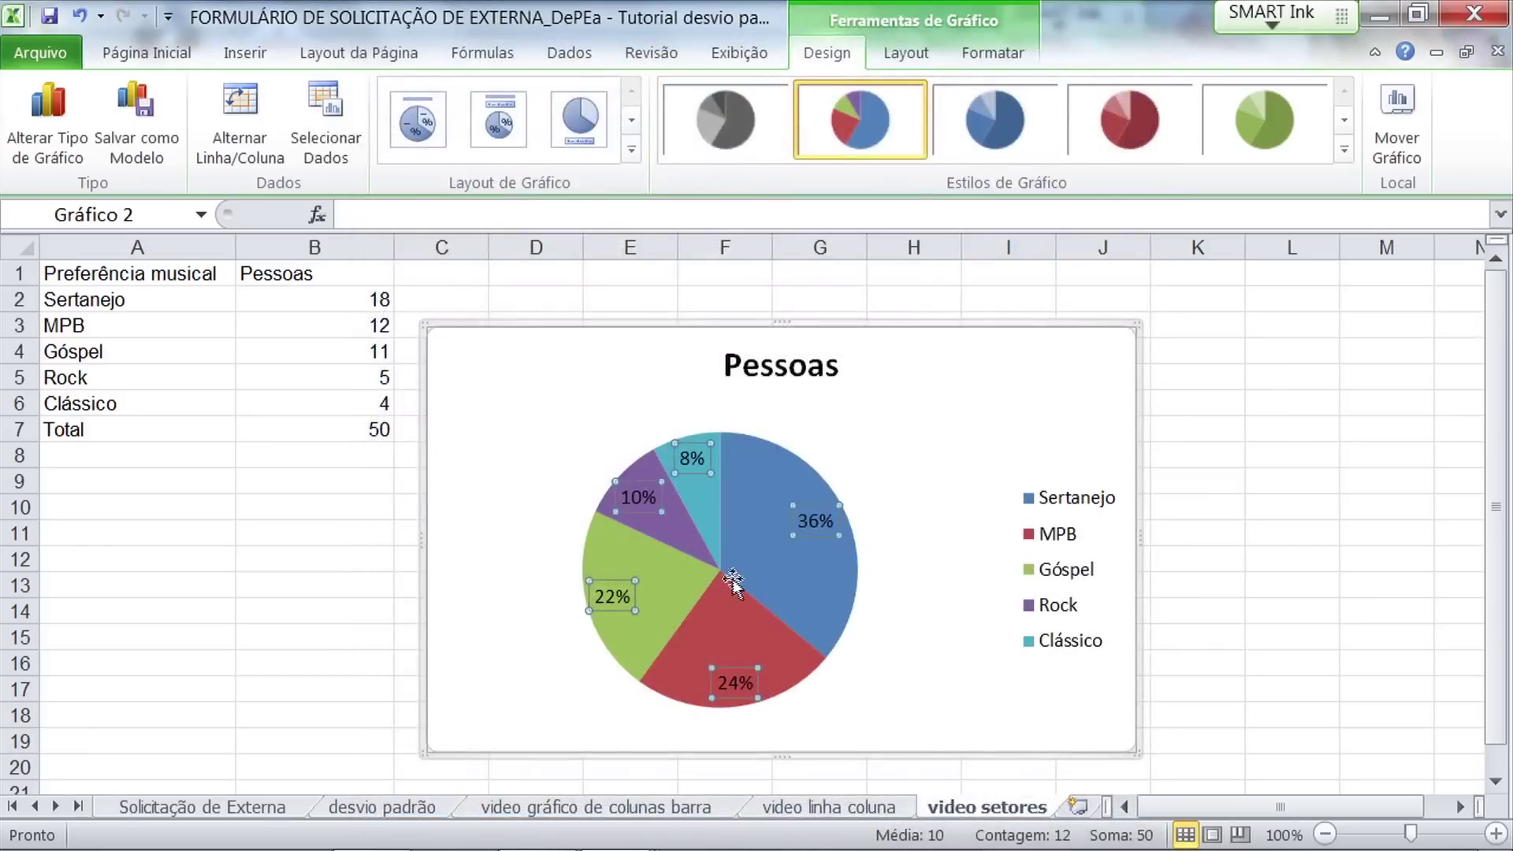
left_click(834, 432)
left_click(777, 557)
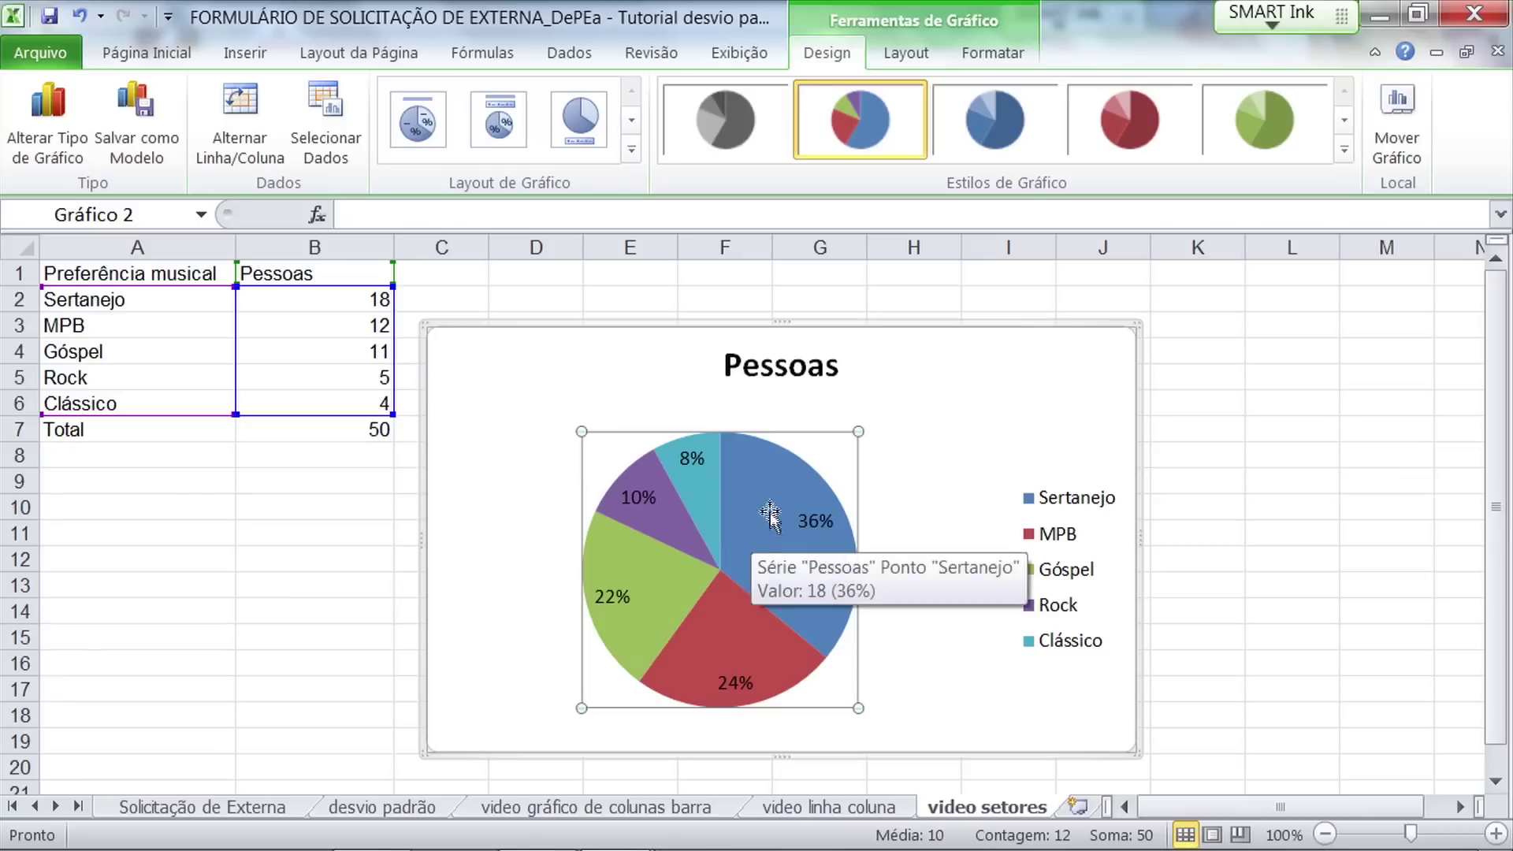
left_click(568, 493)
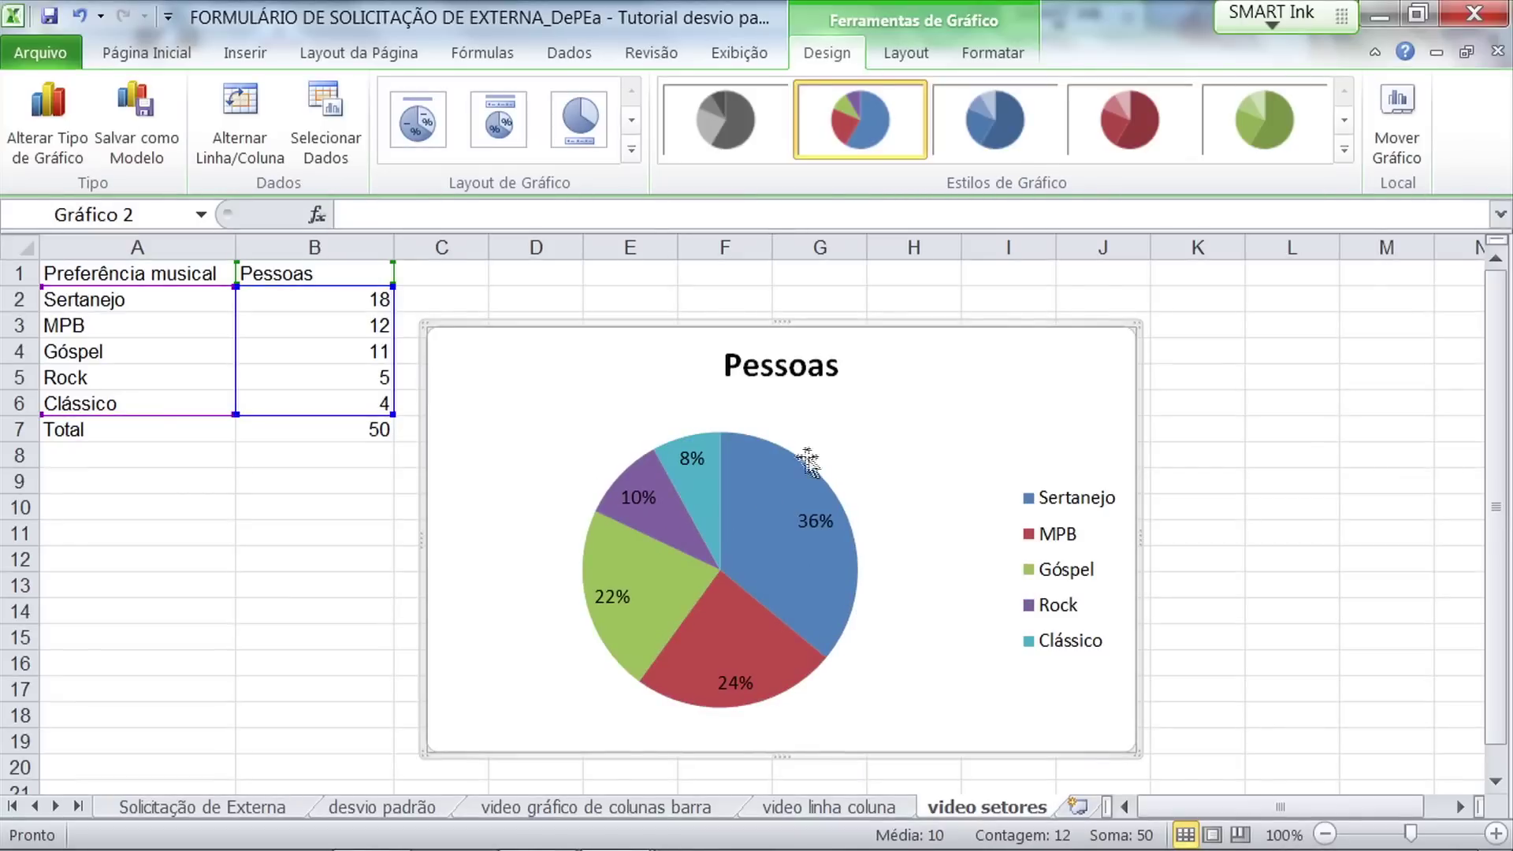